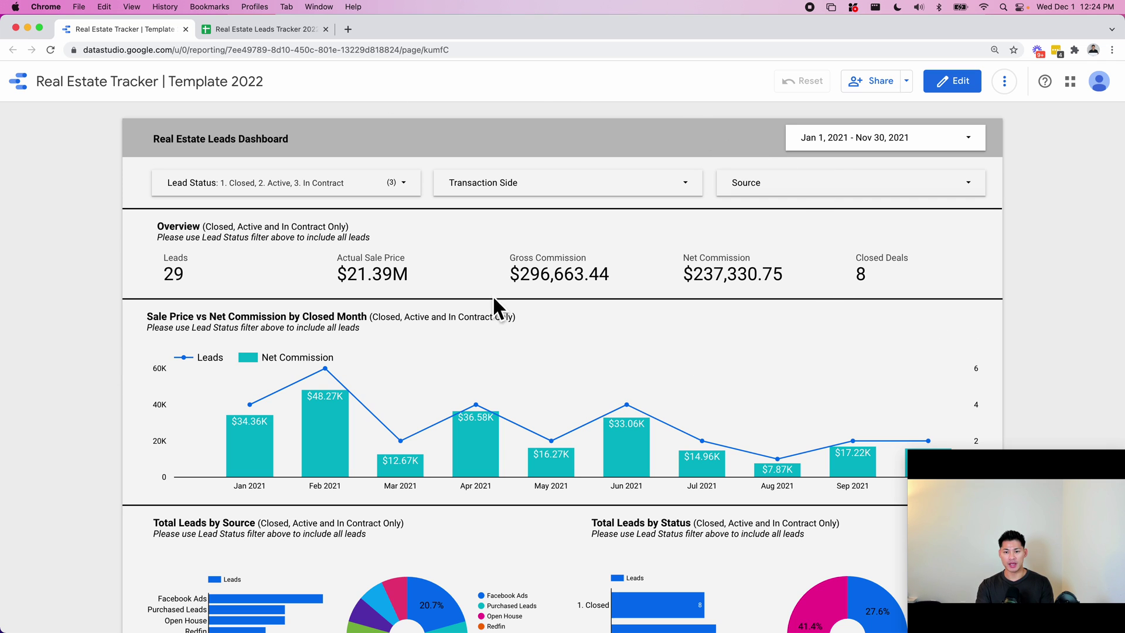
# - Compare the leads tracker spreadsheet with the Data Studio leads dashboard
pyautogui.click(240, 35)
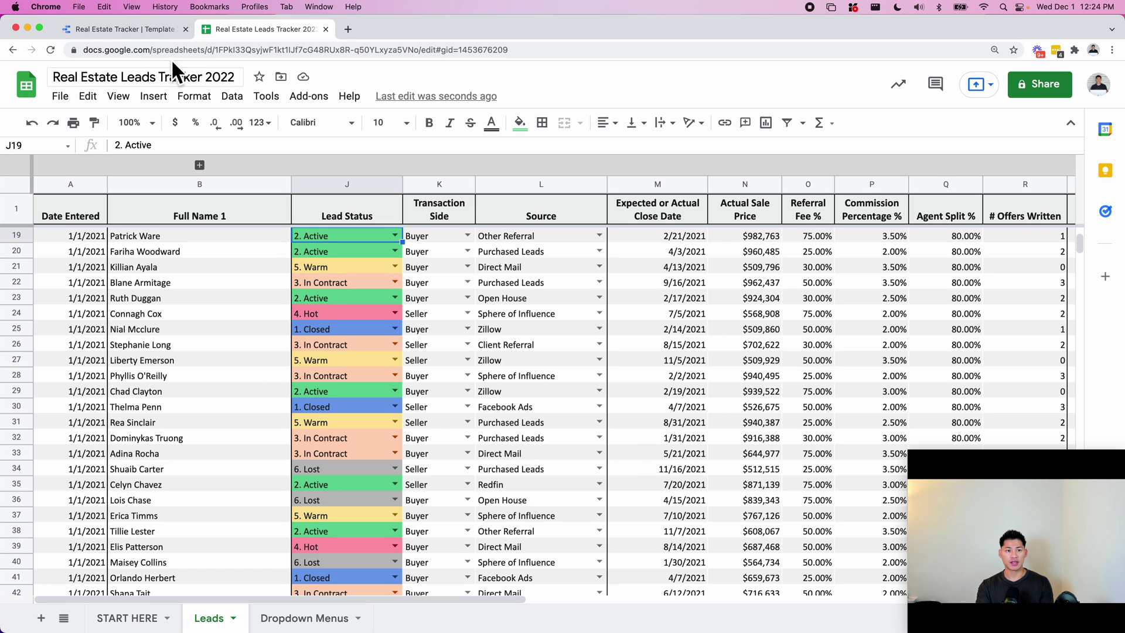
pyautogui.scroll(-4, 261, 428)
pyautogui.scroll(-2, 258, 423)
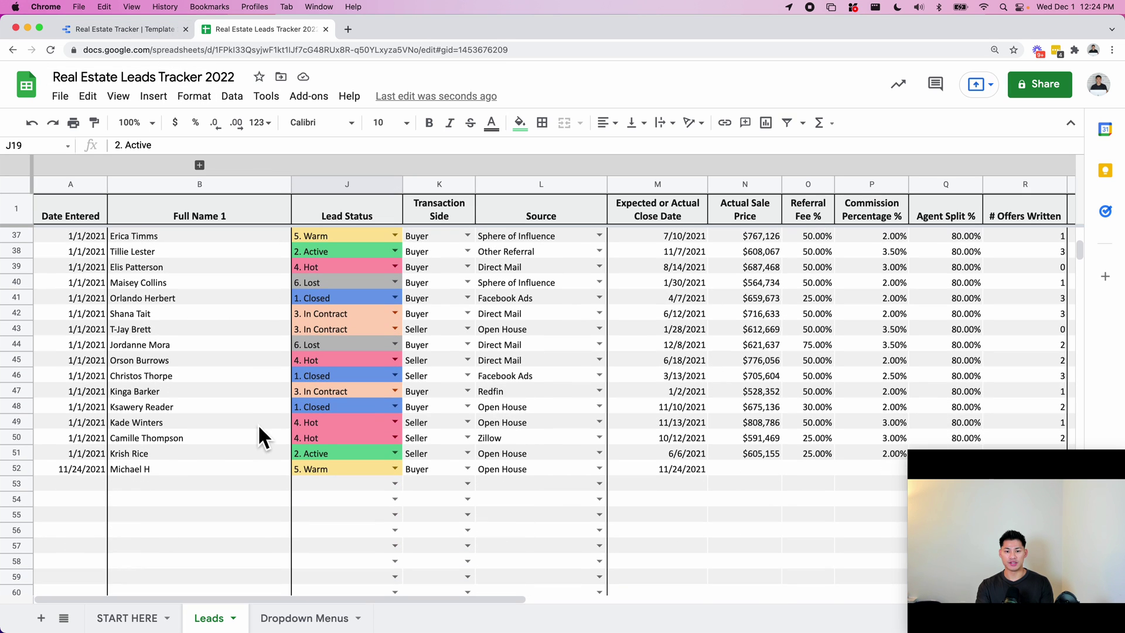
pyautogui.click(142, 35)
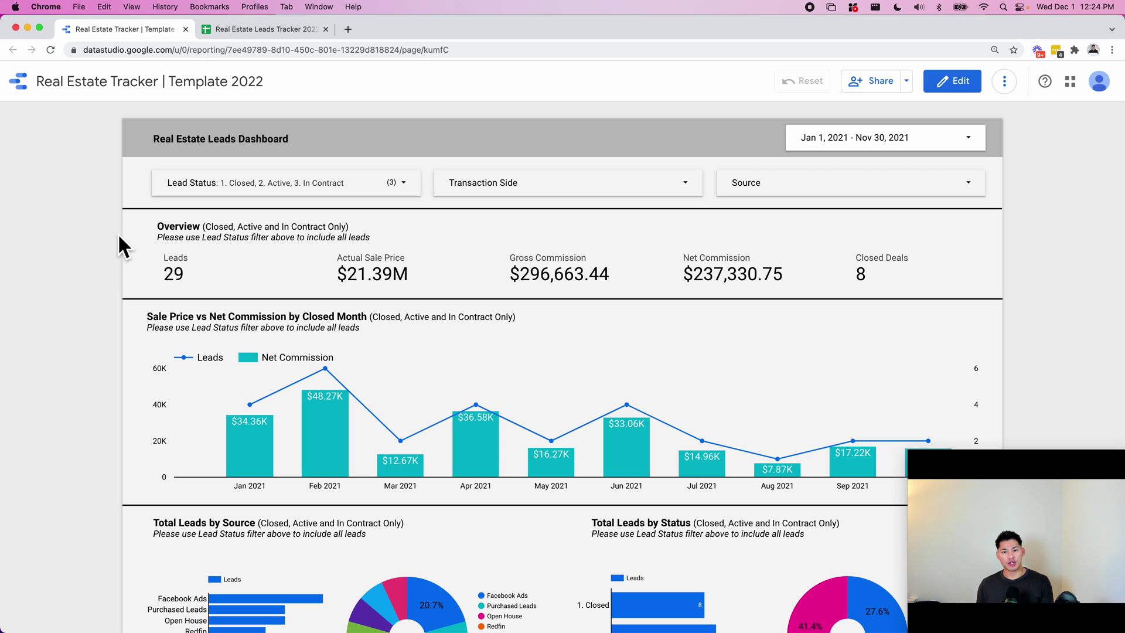
pyautogui.click(245, 34)
pyautogui.scroll(10, 349, 442)
pyautogui.scroll(-7, 350, 442)
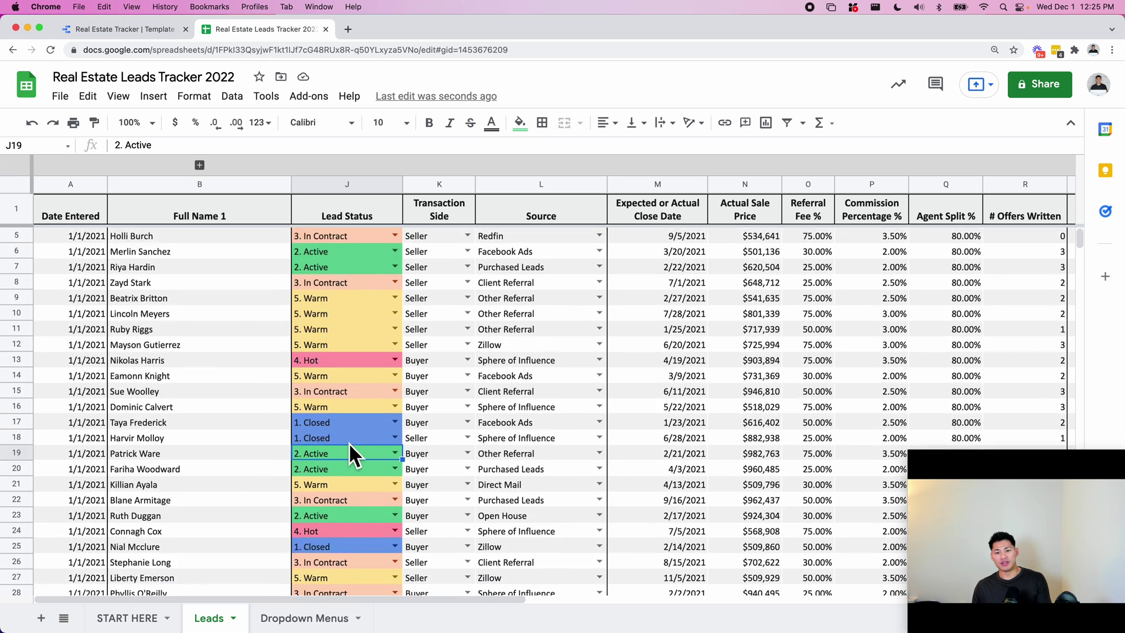
# - Scroll through the dashboard's totals and charts, then return to Real Estate Leads Tracker 2022
pyautogui.click(152, 29)
pyautogui.scroll(-5, 304, 293)
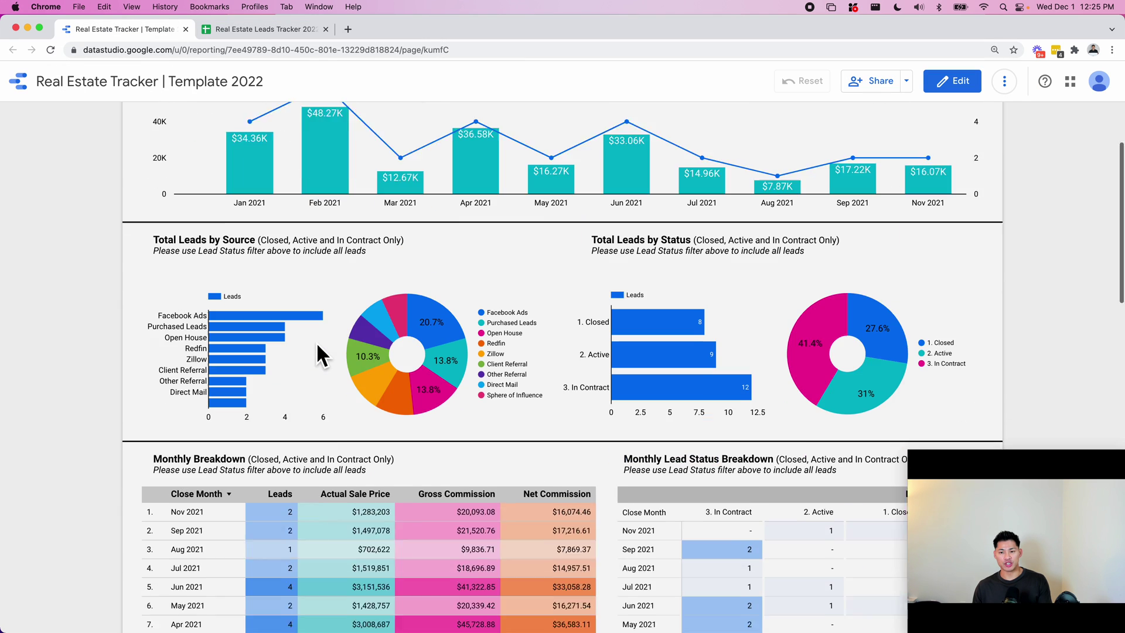
pyautogui.scroll(3, 315, 342)
pyautogui.scroll(3, 315, 342)
pyautogui.scroll(-5, 315, 342)
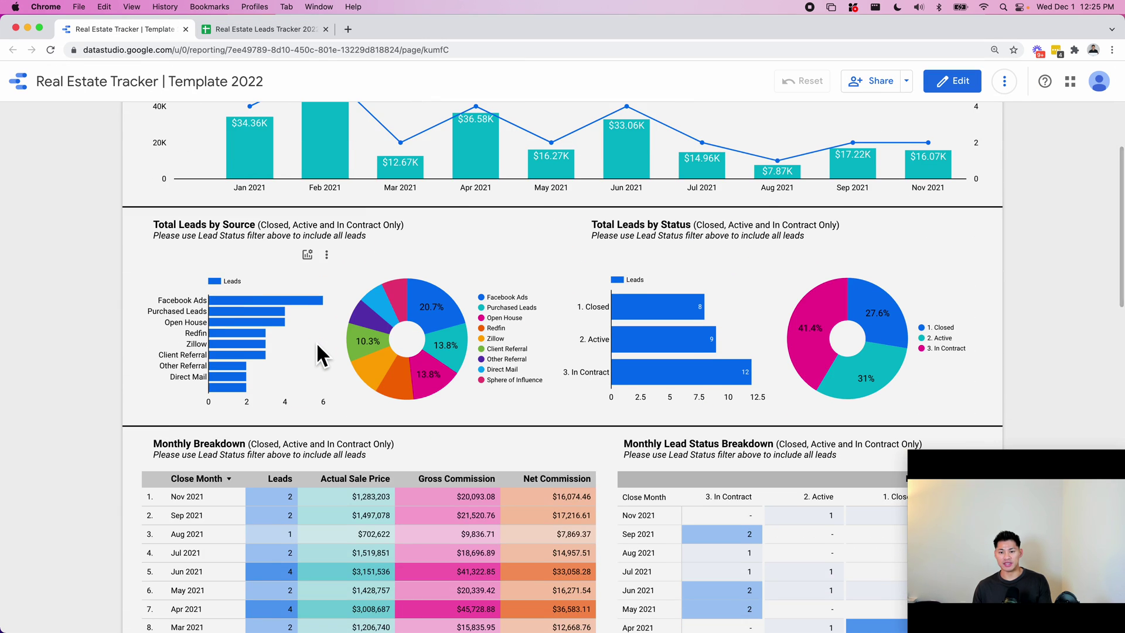
pyautogui.scroll(-1, 316, 342)
pyautogui.scroll(-3, 315, 343)
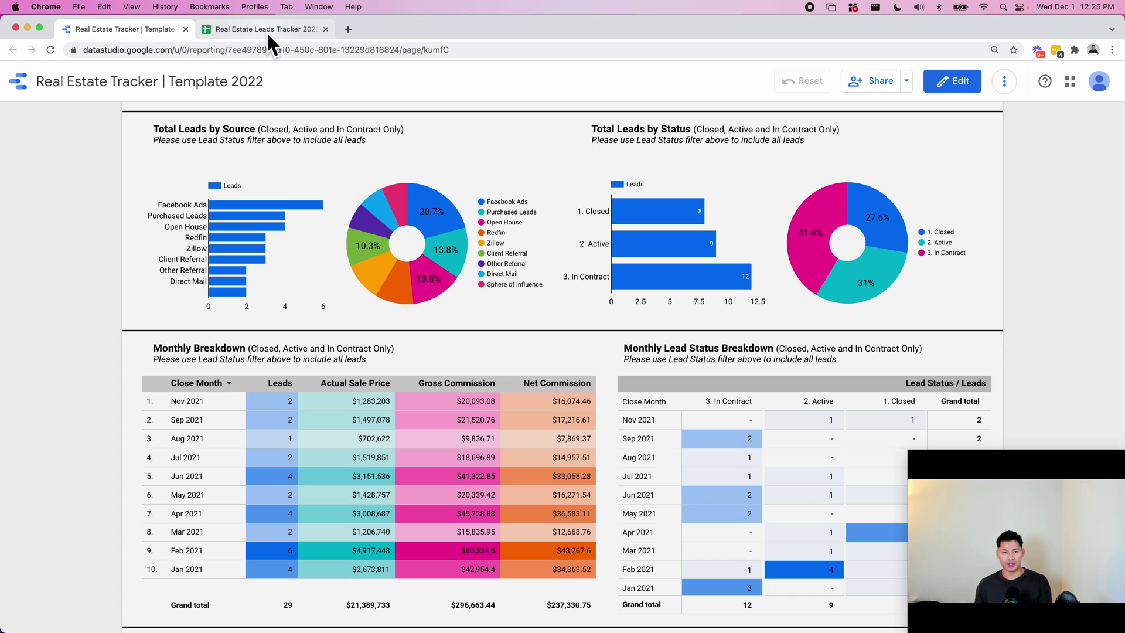
pyautogui.click(266, 31)
pyautogui.click(174, 329)
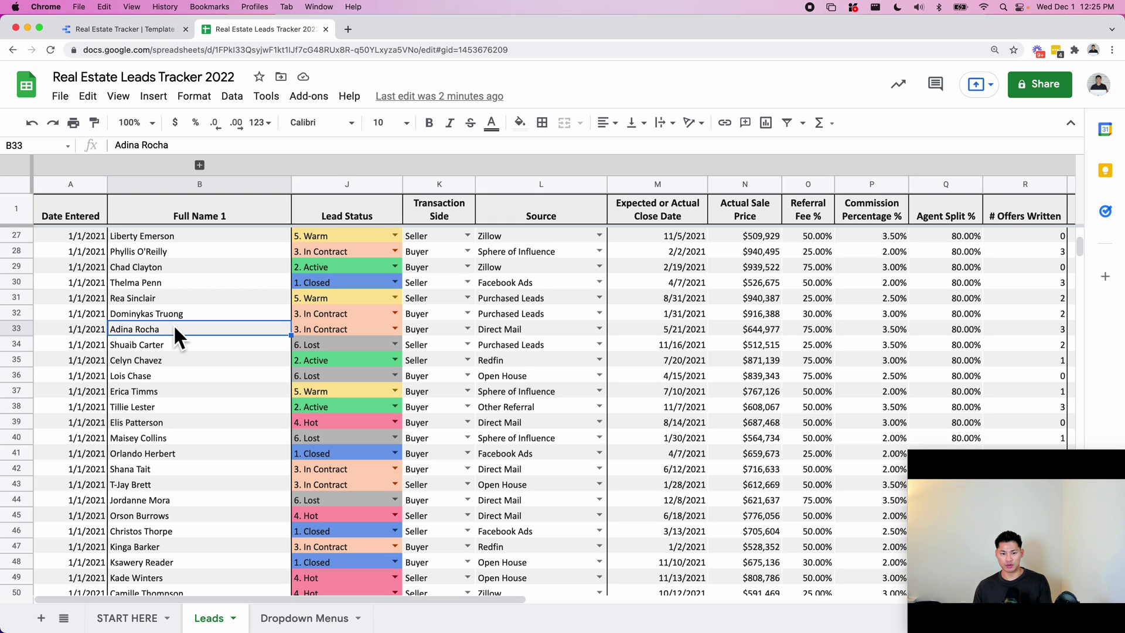
pyautogui.scroll(-5, 174, 325)
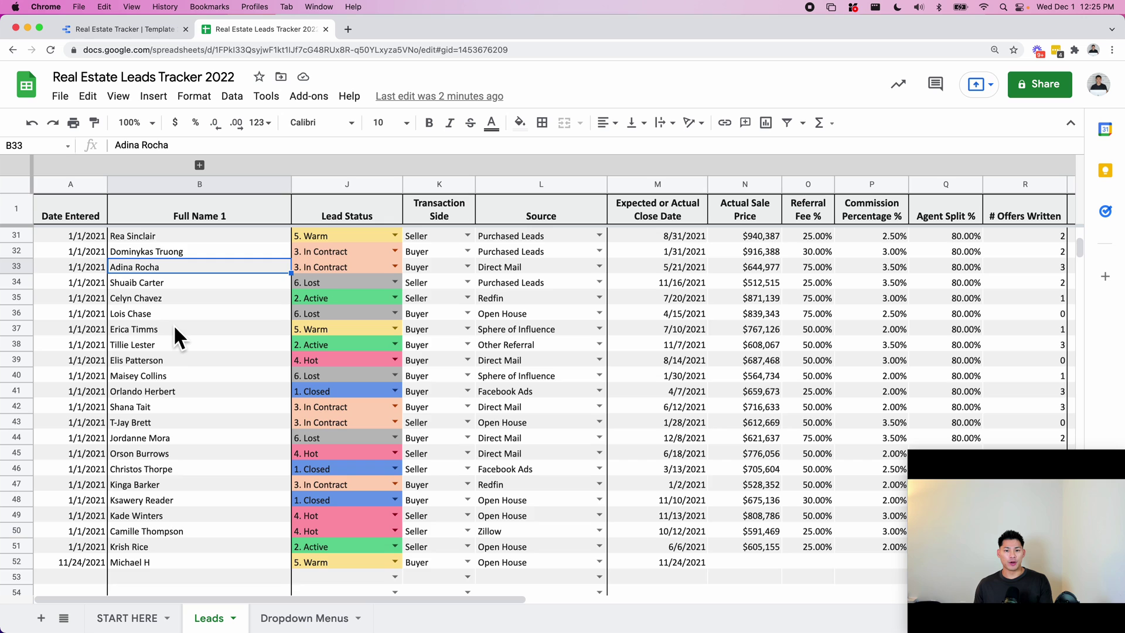
pyautogui.scroll(5, 167, 305)
pyautogui.scroll(2, 194, 270)
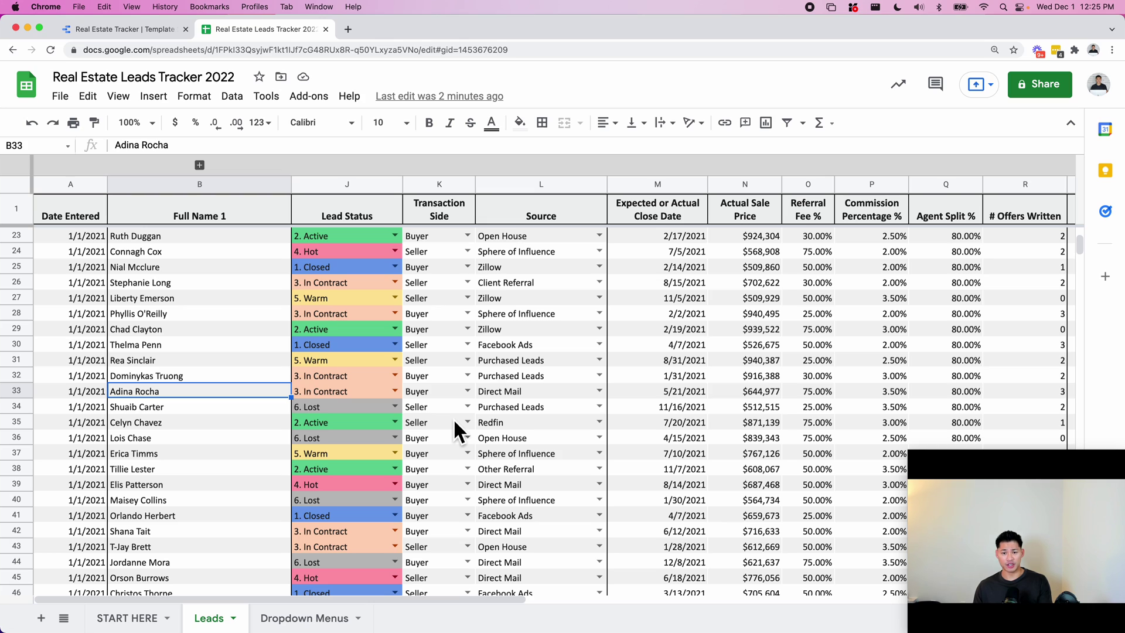
pyautogui.click(68, 214)
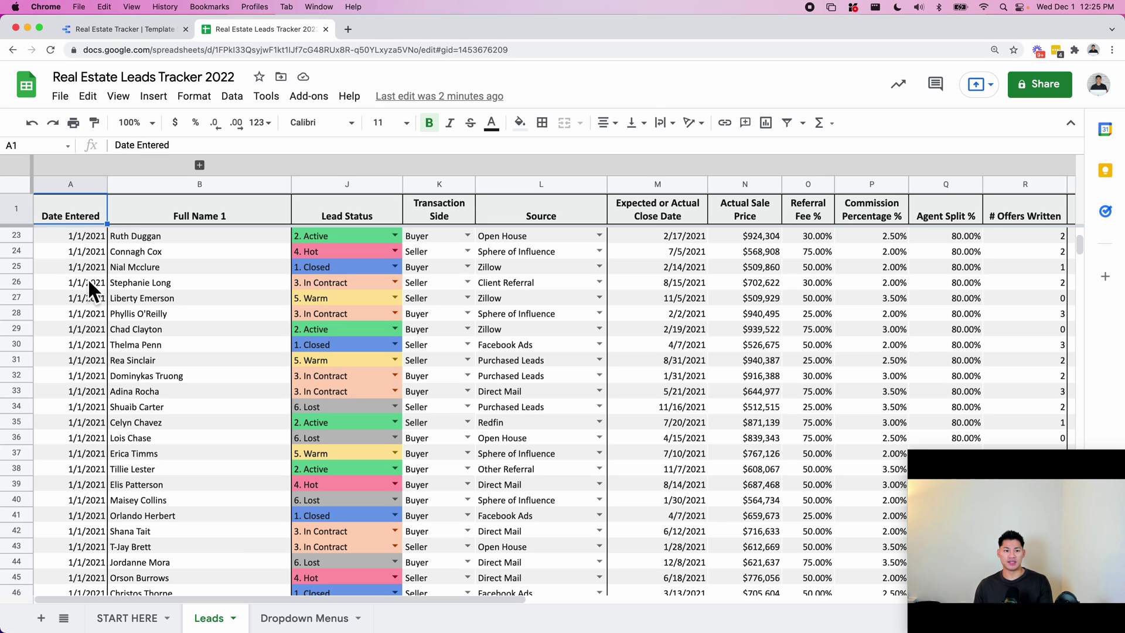
pyautogui.click(229, 218)
pyautogui.click(204, 236)
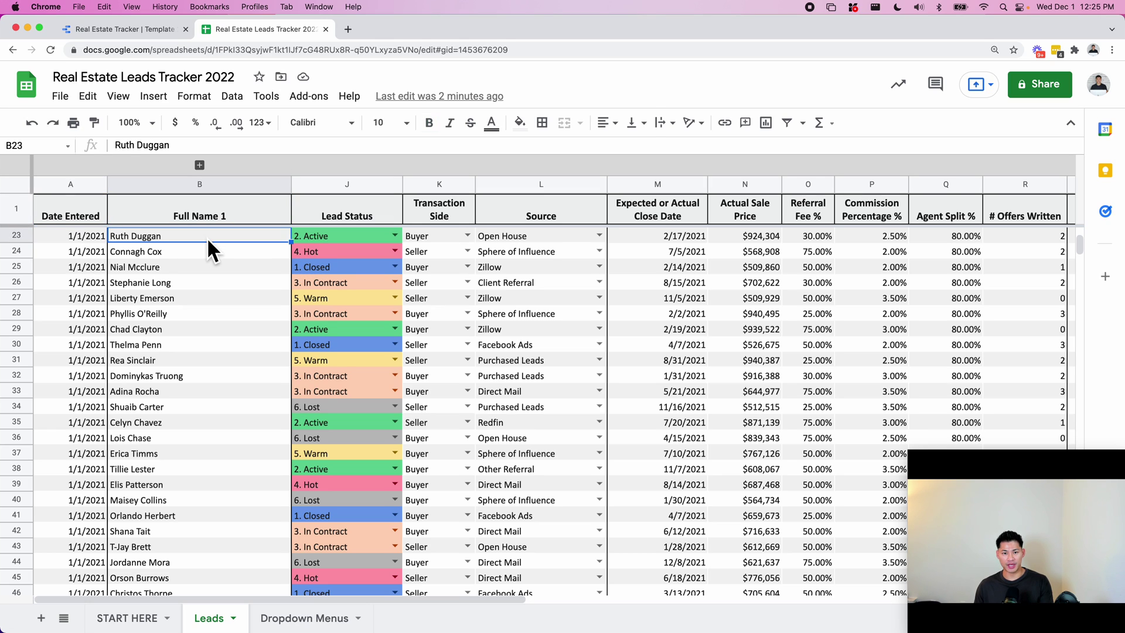
pyautogui.click(200, 166)
pyautogui.click(404, 297)
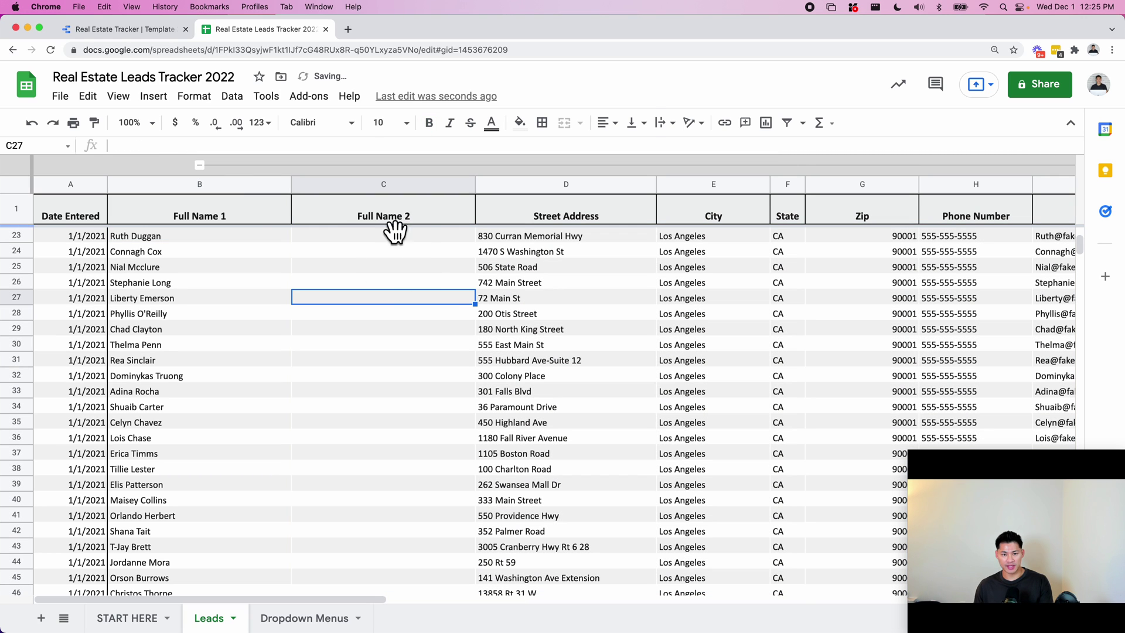
pyautogui.click(381, 251)
pyautogui.click(335, 235)
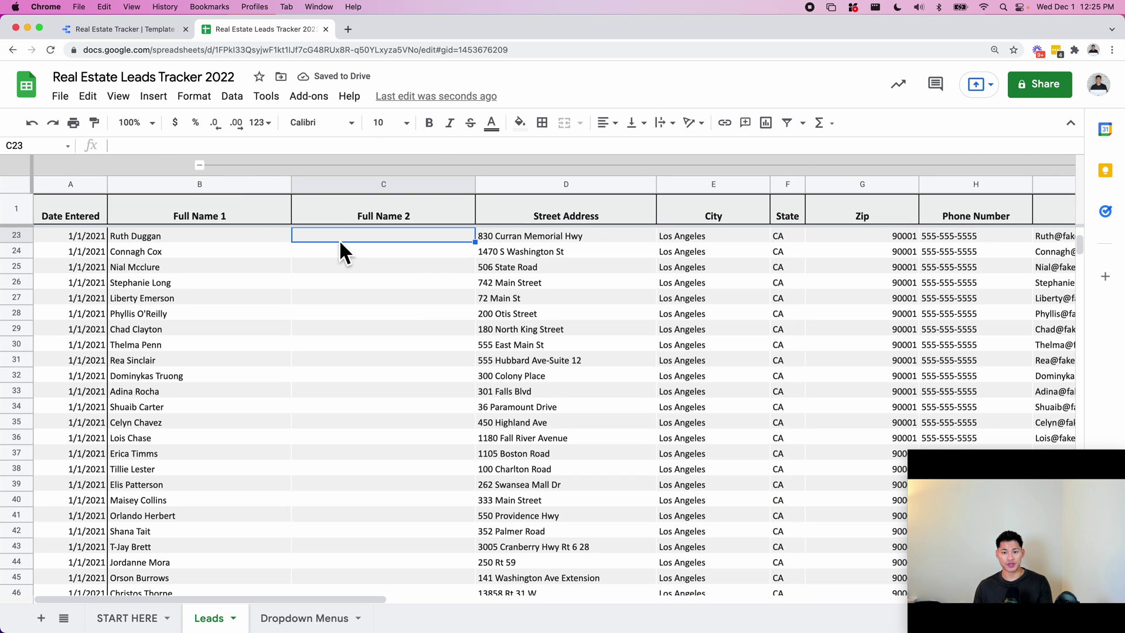
pyautogui.hscroll(5, 426, 275)
pyautogui.click(358, 241)
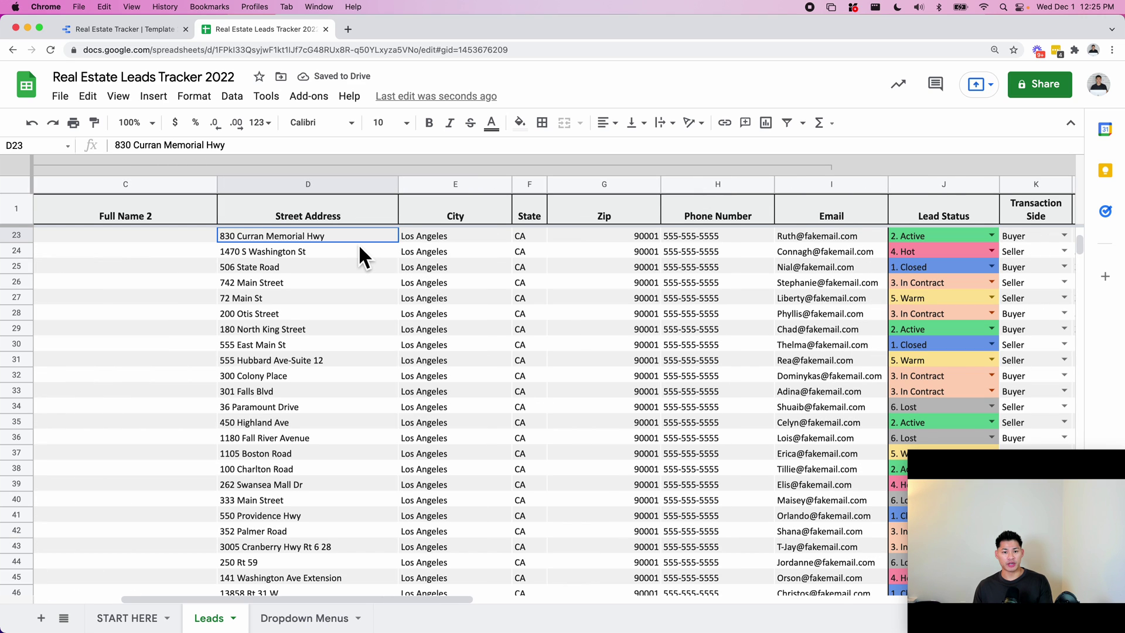
pyautogui.click(428, 236)
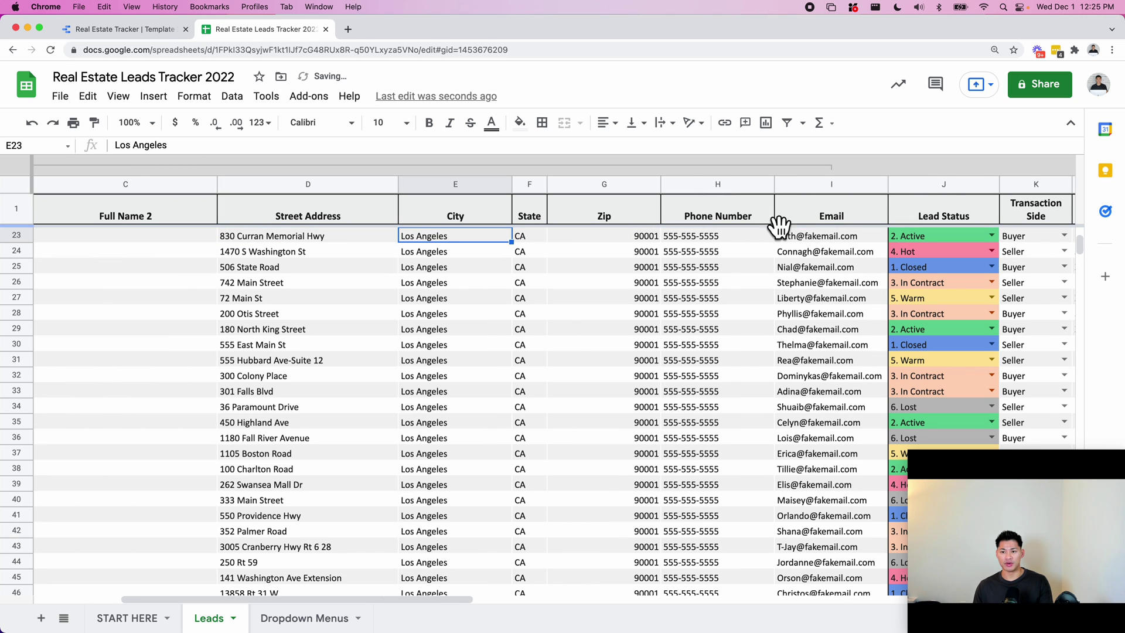
pyautogui.click(821, 237)
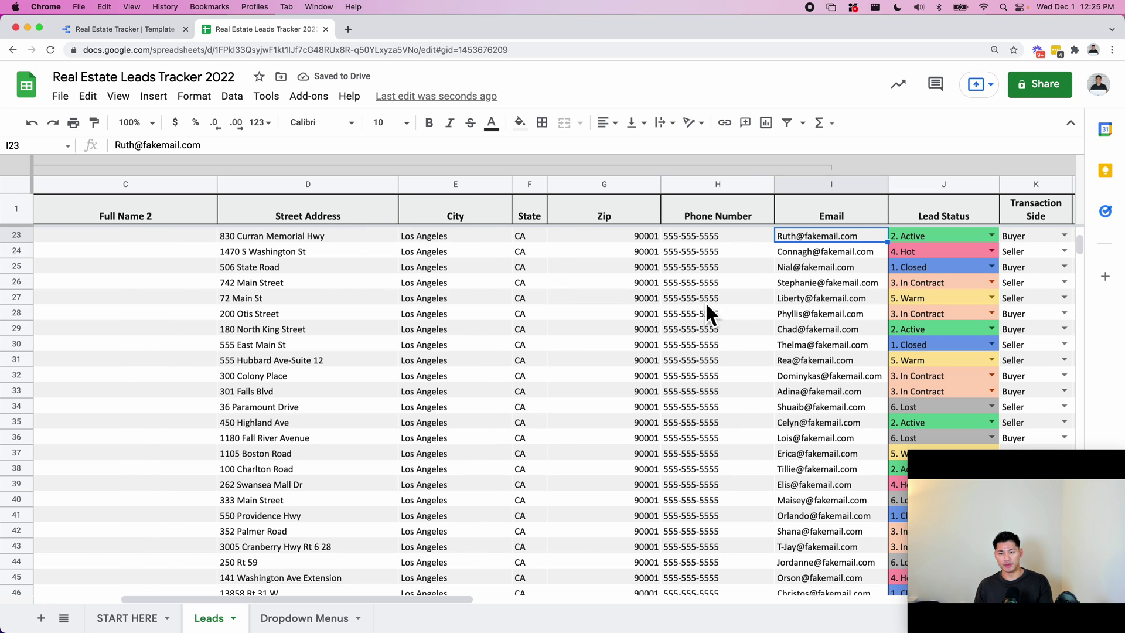
pyautogui.hscroll(-5, 705, 301)
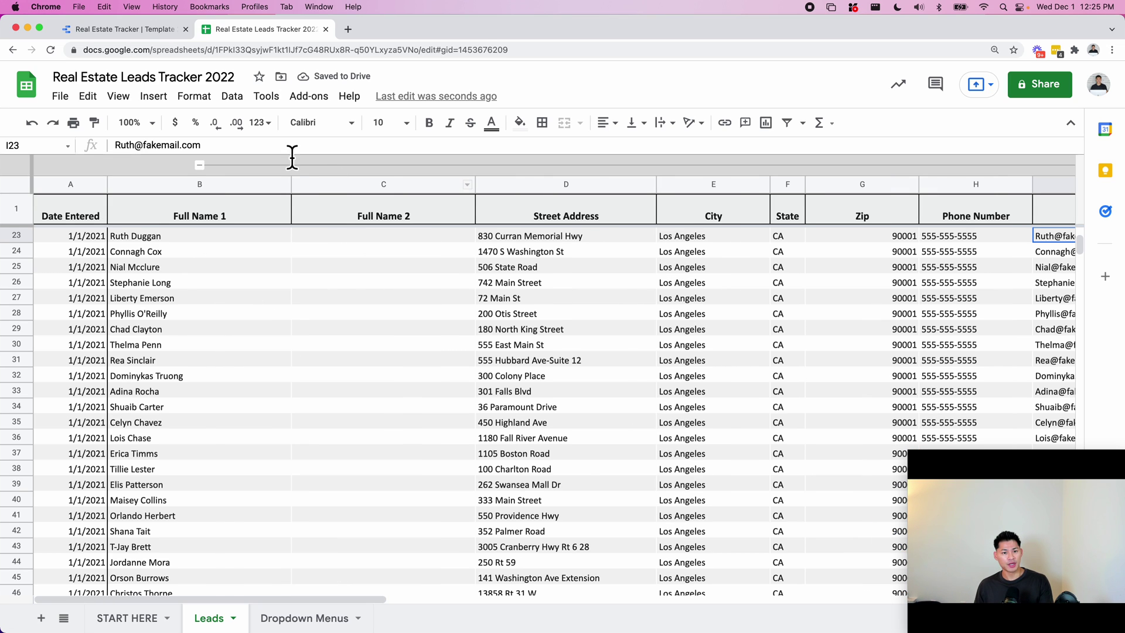
pyautogui.click(201, 167)
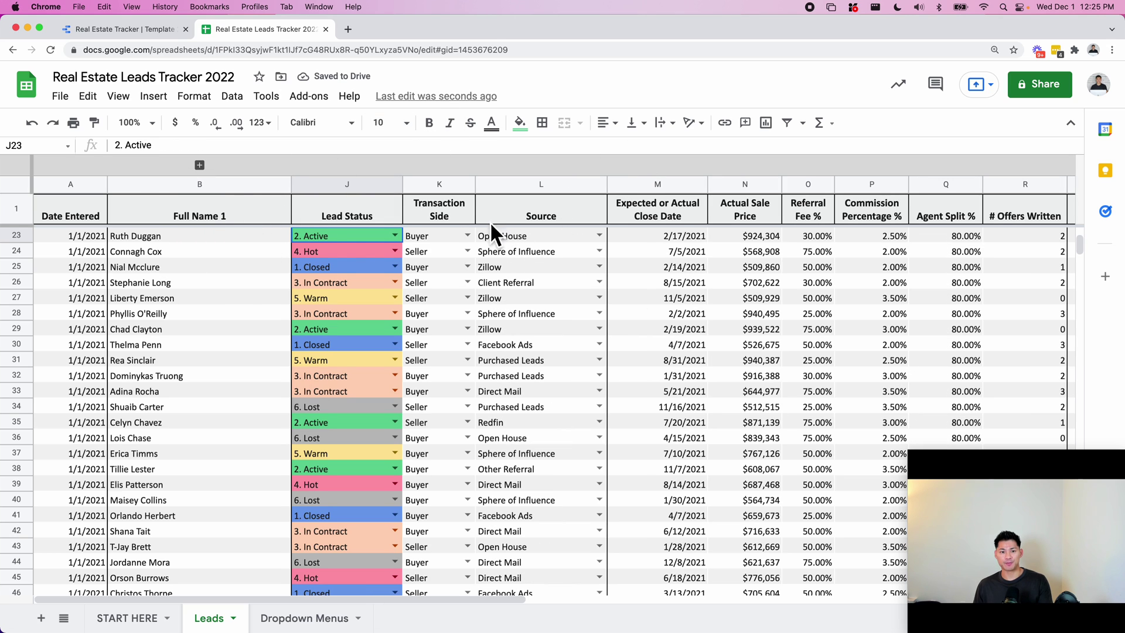
pyautogui.click(395, 235)
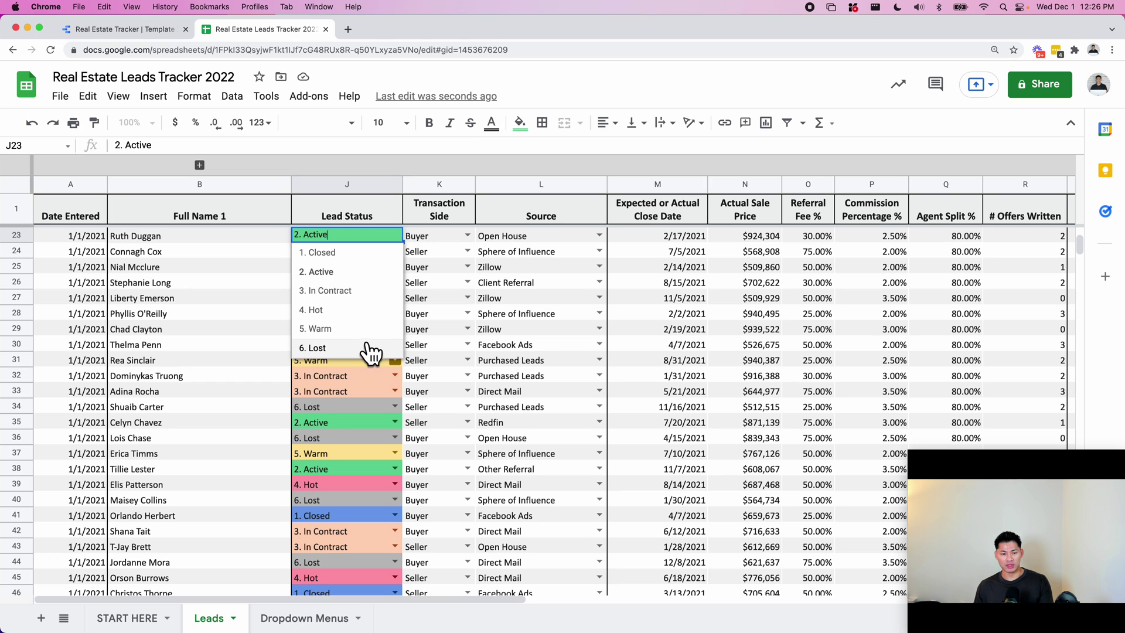
pyautogui.click(267, 252)
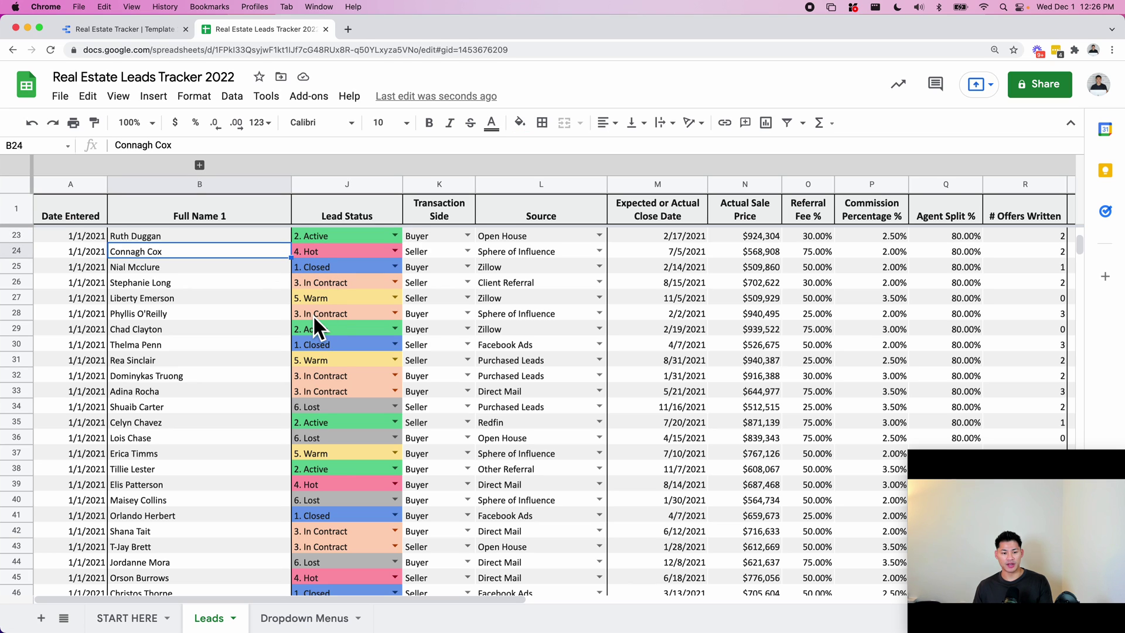
# - Add '7. SUPER HOT' below 6. Lost in the Lead Status list on Dropdown Menus
pyautogui.click(297, 617)
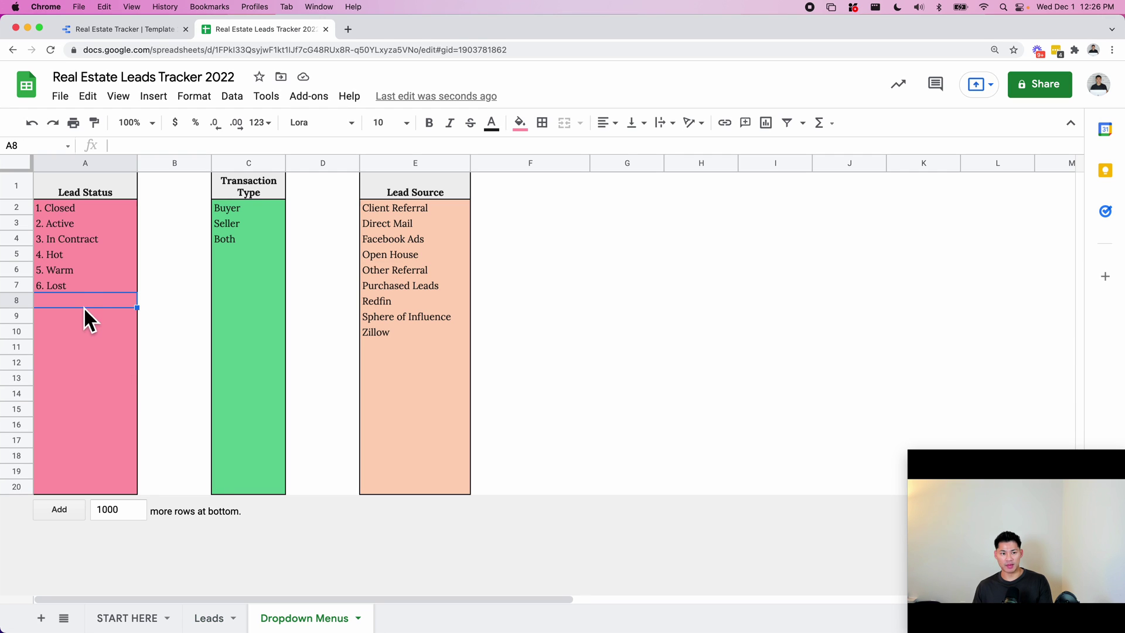
pyautogui.click(75, 188)
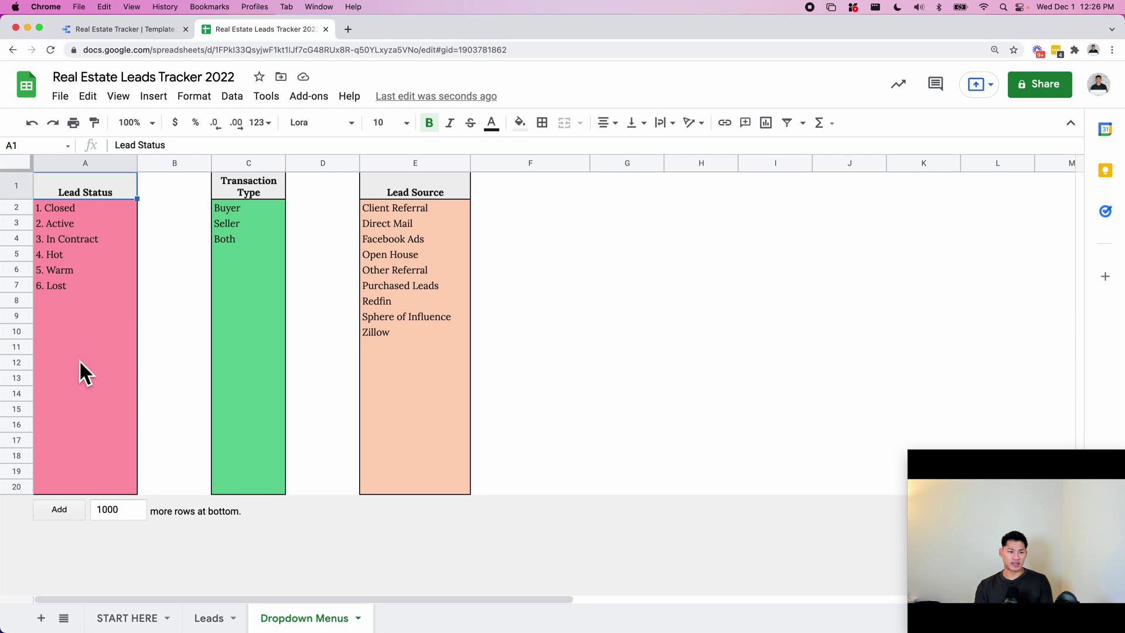
pyautogui.click(88, 305)
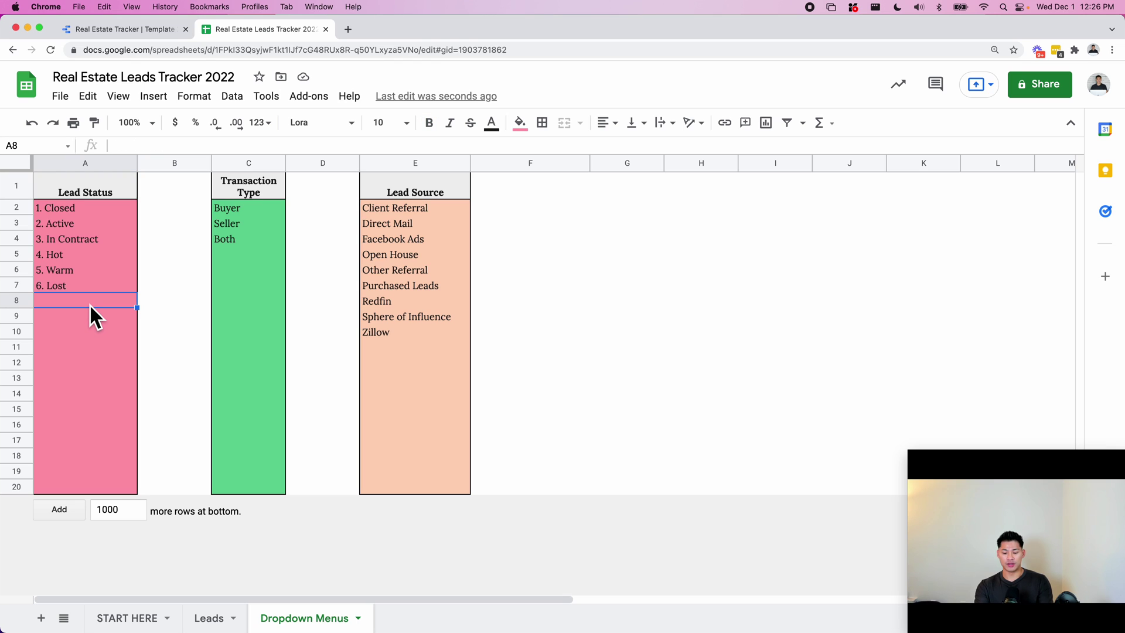
pyautogui.write('7.')
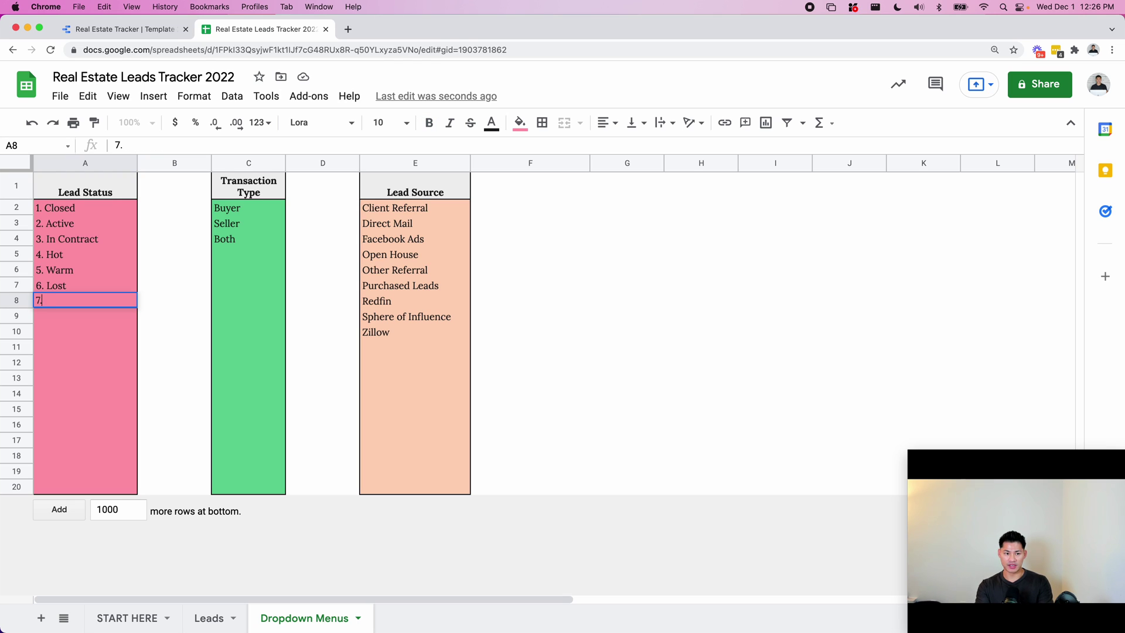
pyautogui.write(' SUPER HOT')
pyautogui.press('Return')
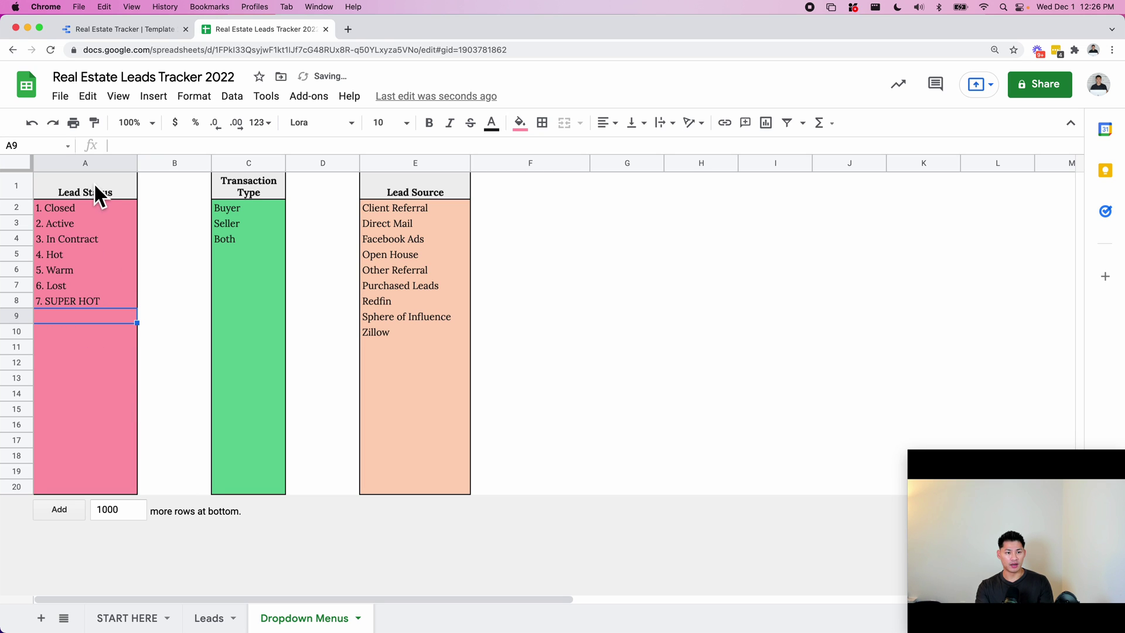
# - Set row 53's Lead Status to 7. SUPER HOT, with the page zoomed to 150%
pyautogui.click(211, 617)
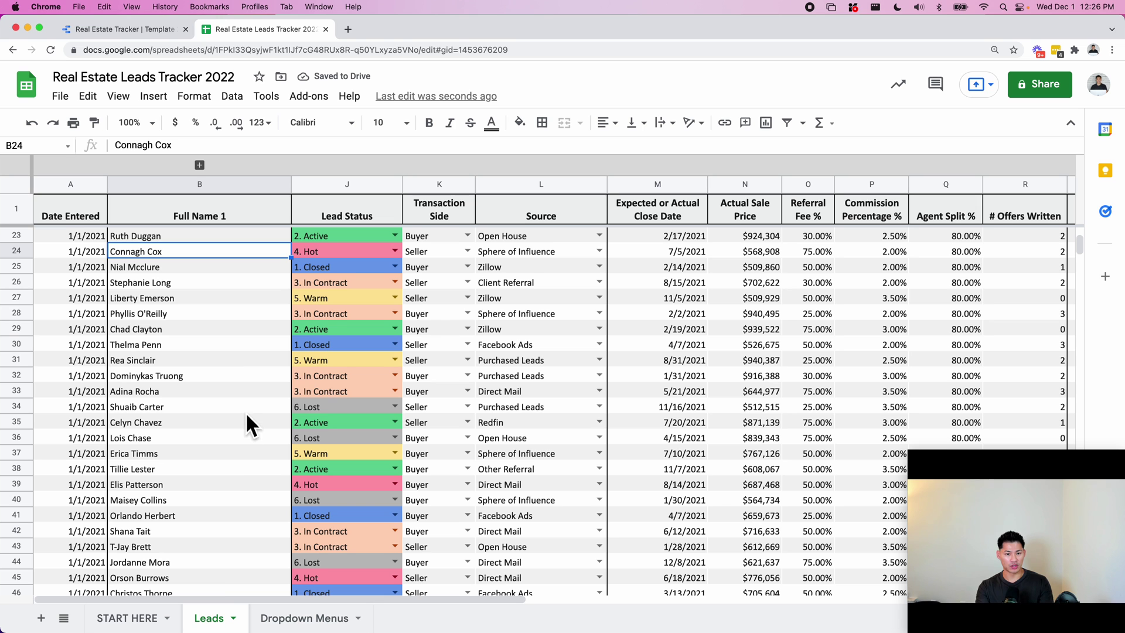
pyautogui.scroll(-10, 332, 453)
pyautogui.scroll(3, 372, 315)
pyautogui.click(395, 281)
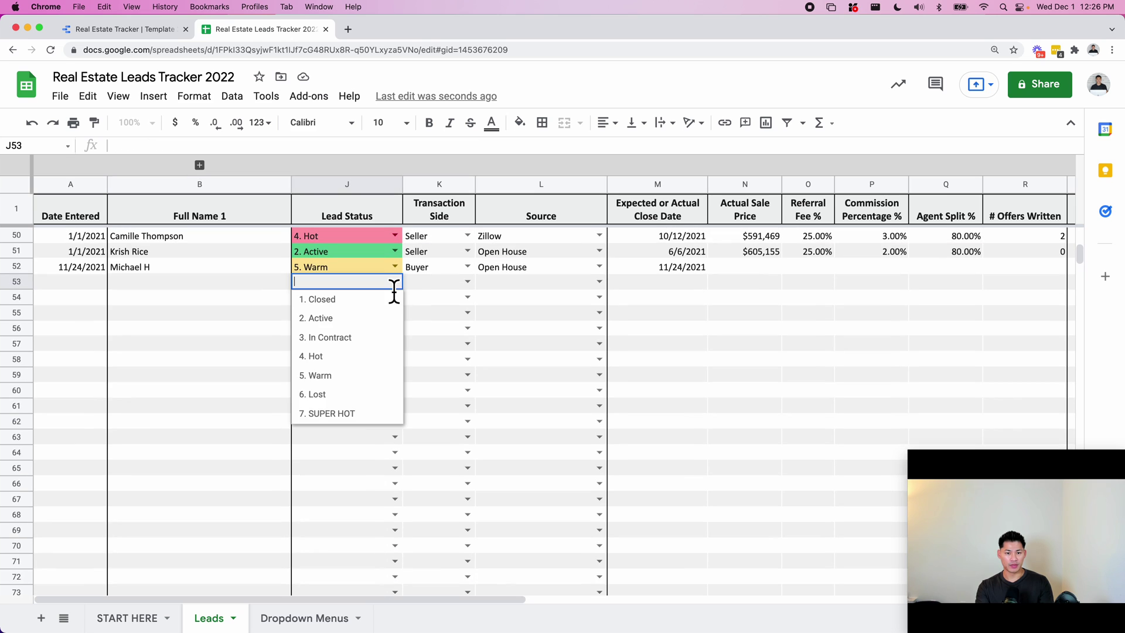
pyautogui.press('super+equal')
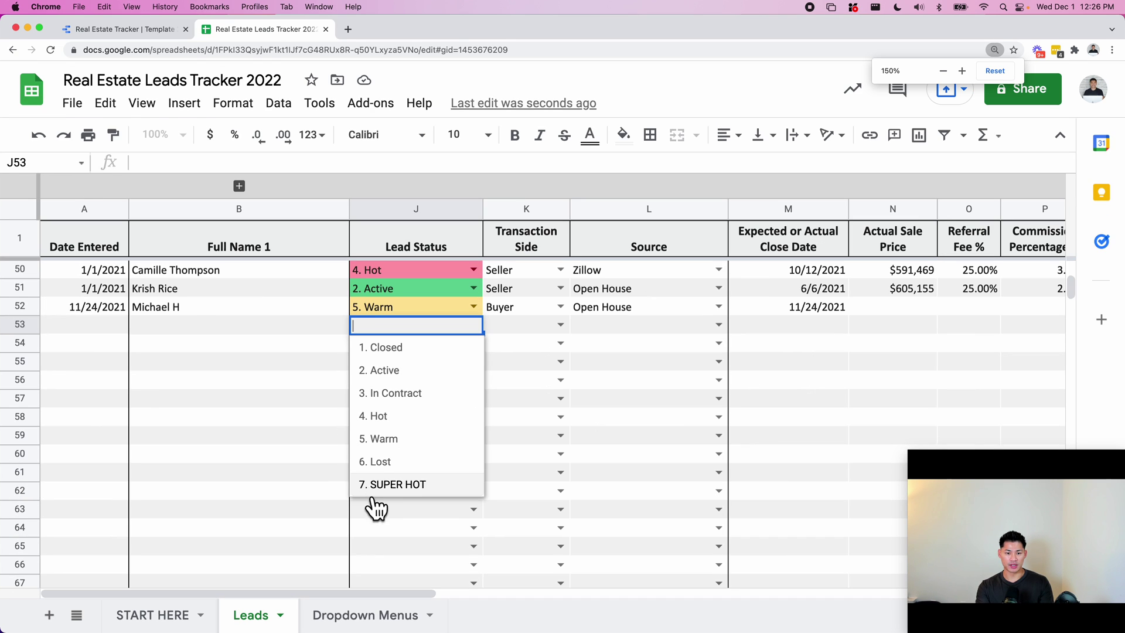
pyautogui.click(389, 484)
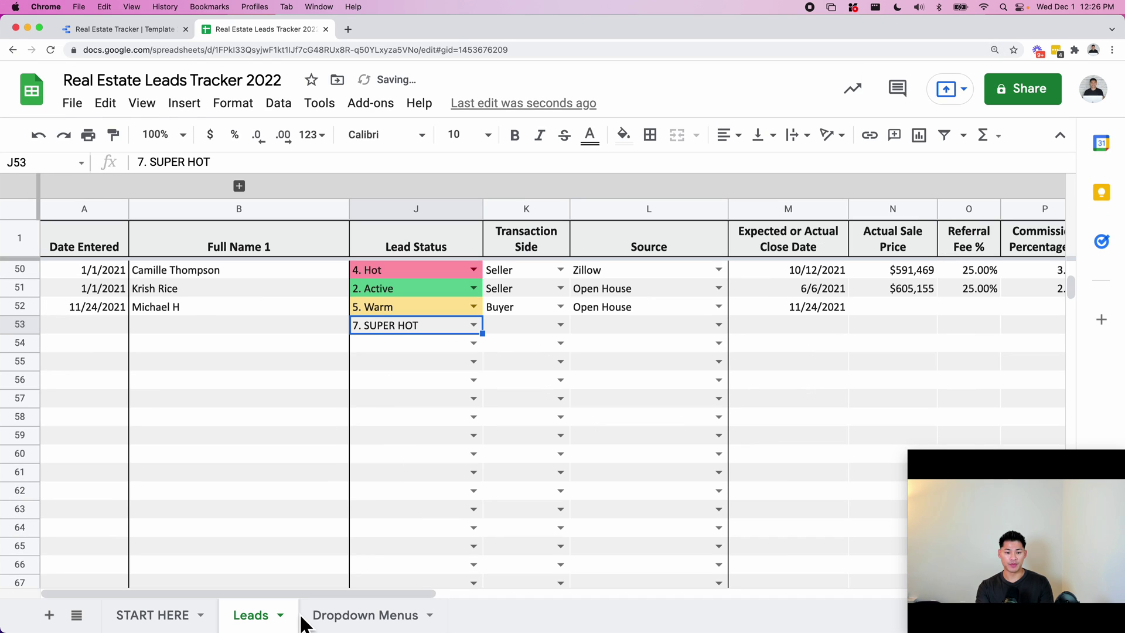
# - Recheck the Dropdown Menus sheet, zoom back out, and clear J53's SUPER HOT test value
pyautogui.click(352, 616)
pyautogui.click(261, 615)
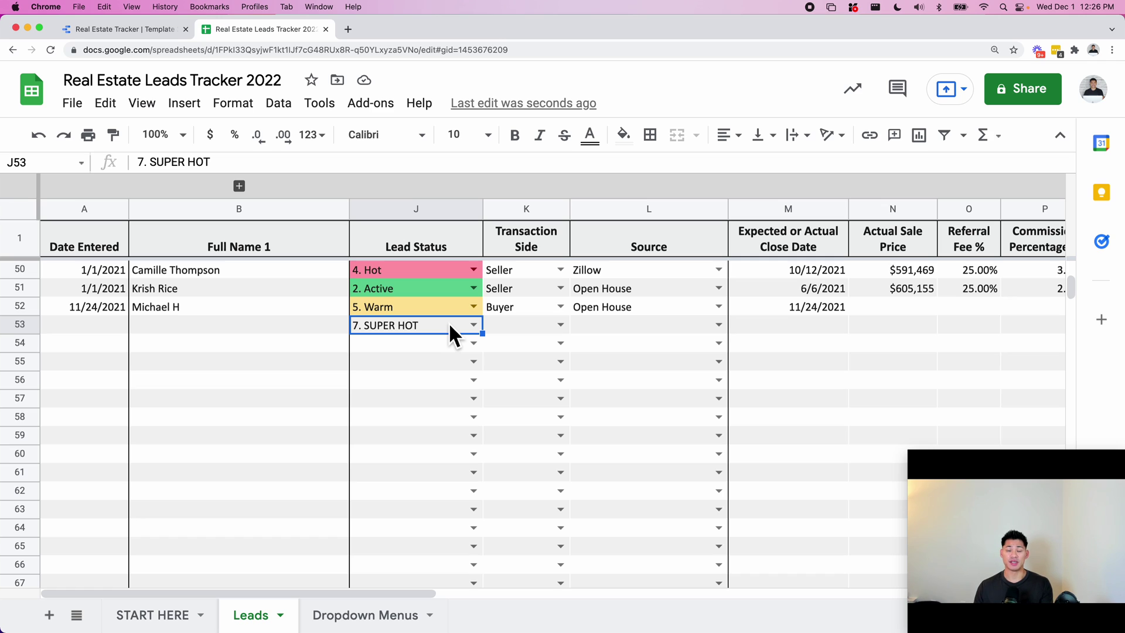
pyautogui.press('super+minus')
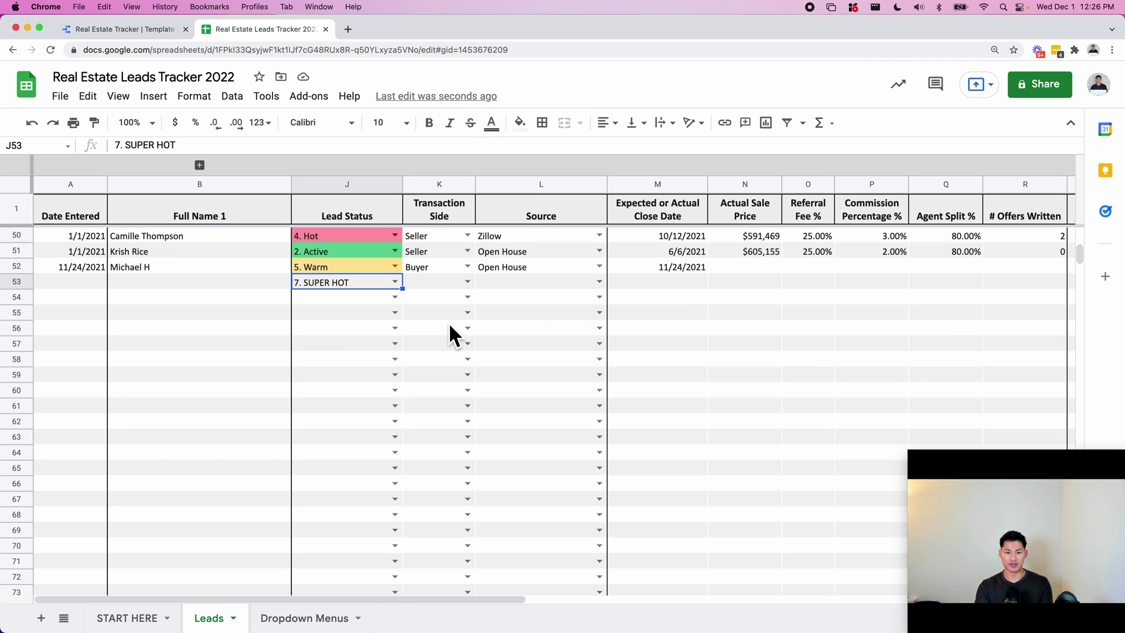
pyautogui.press('Delete')
pyautogui.scroll(5, 413, 348)
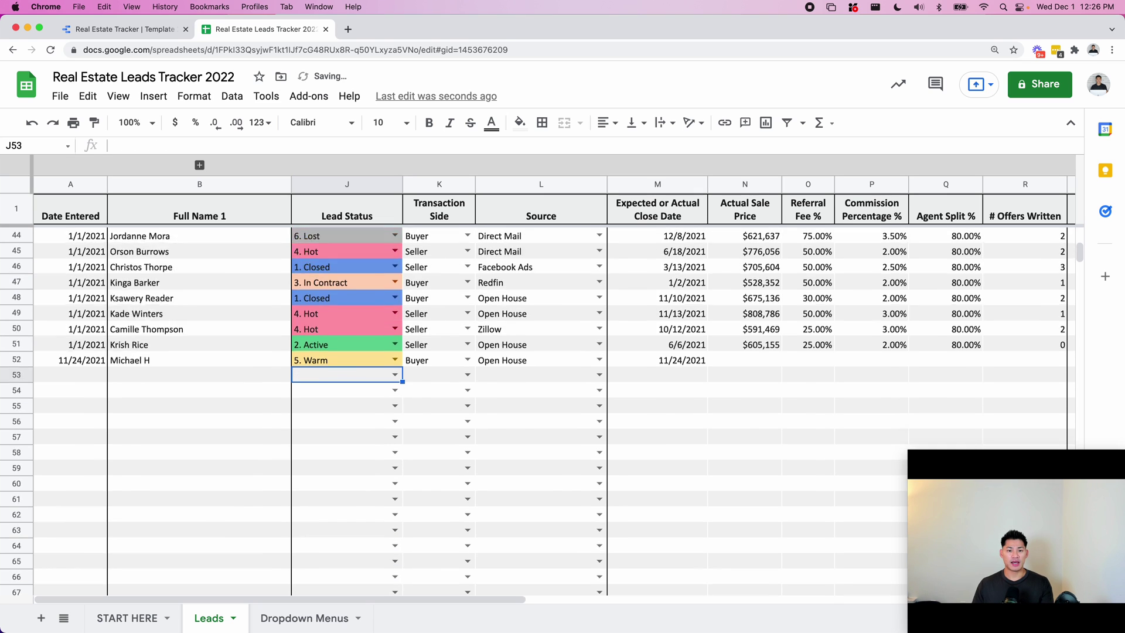
pyautogui.click(467, 483)
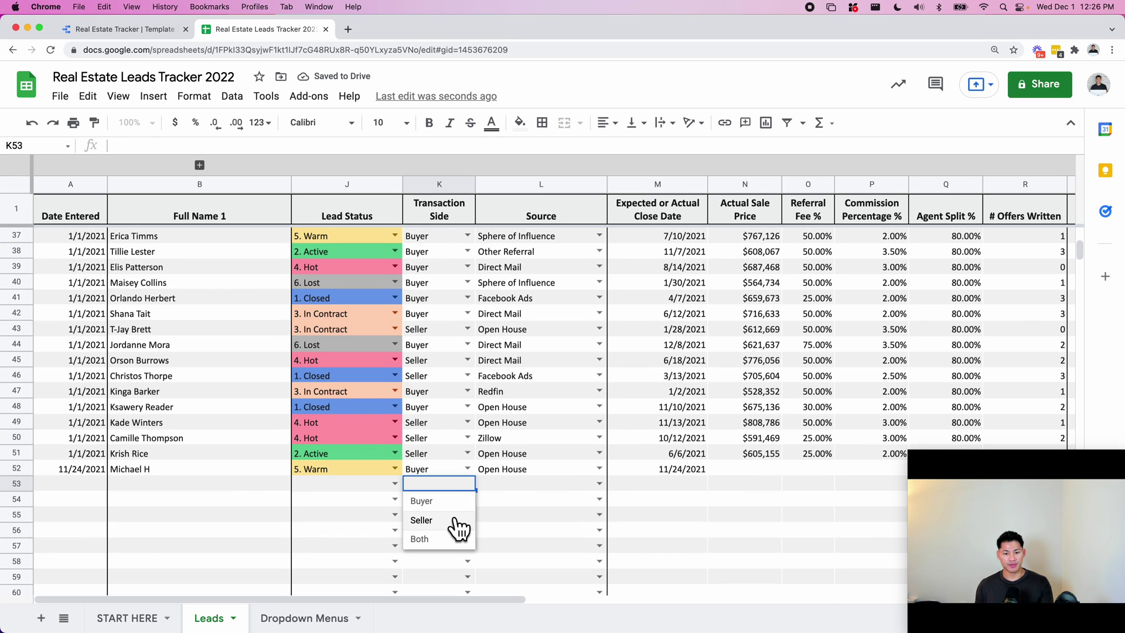
pyautogui.click(348, 484)
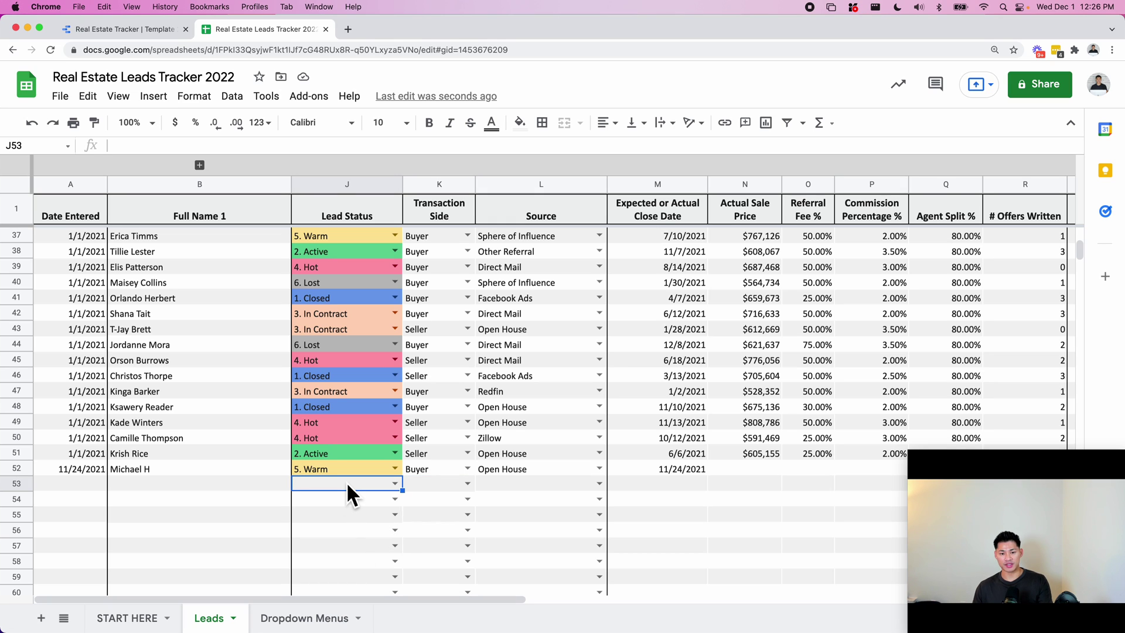
pyautogui.click(468, 484)
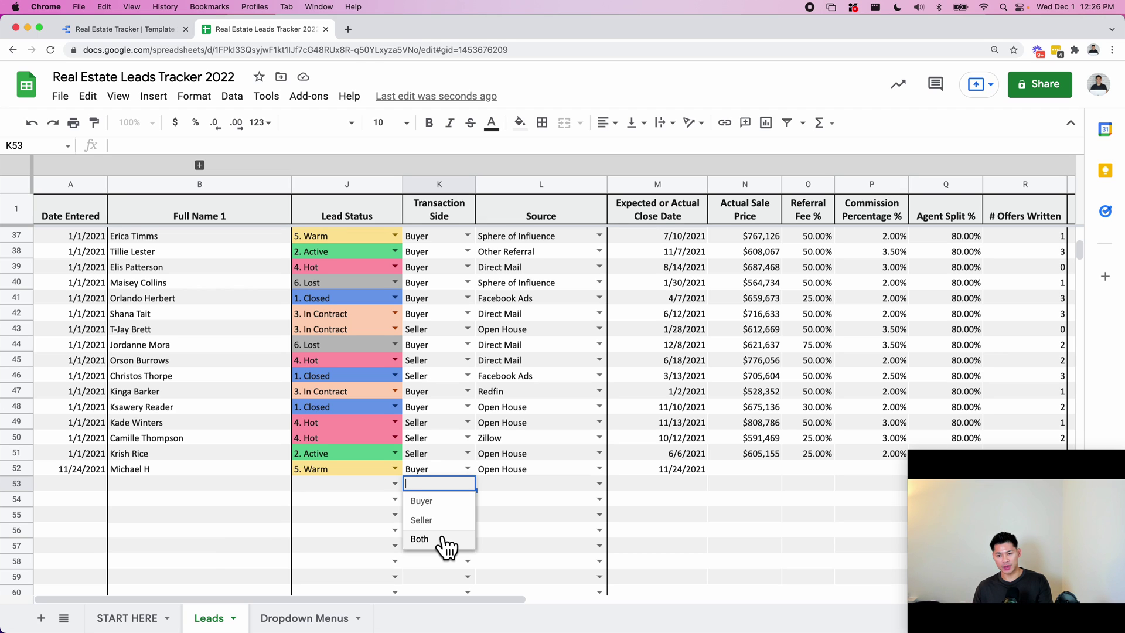
pyautogui.click(317, 620)
pyautogui.moveTo(229, 208); pyautogui.dragTo(241, 237)
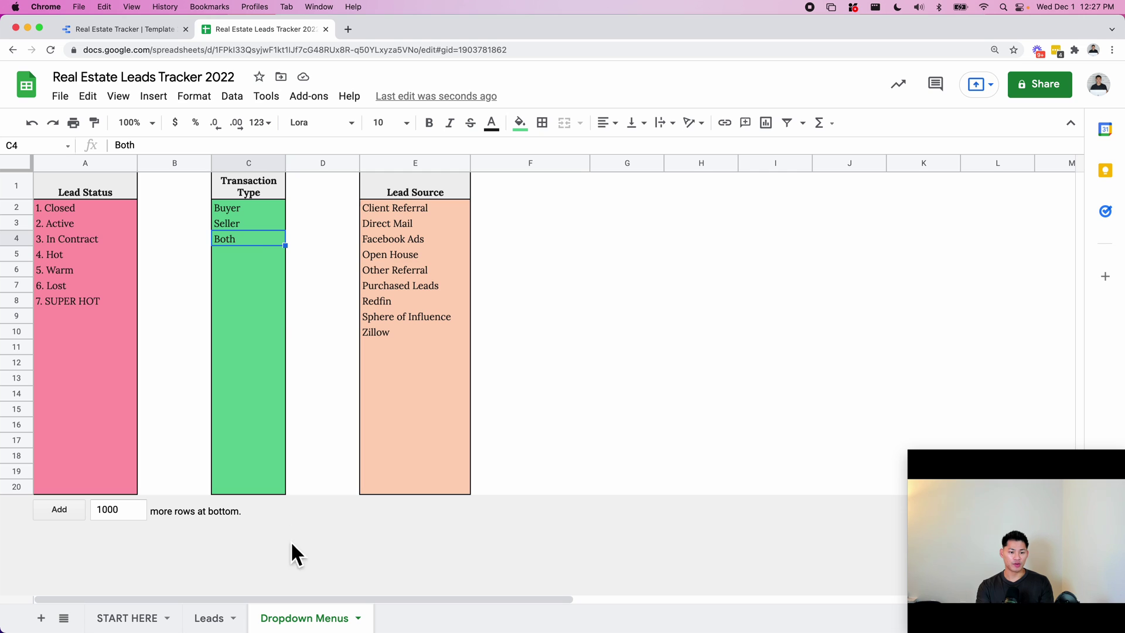
pyautogui.click(211, 618)
pyautogui.click(323, 487)
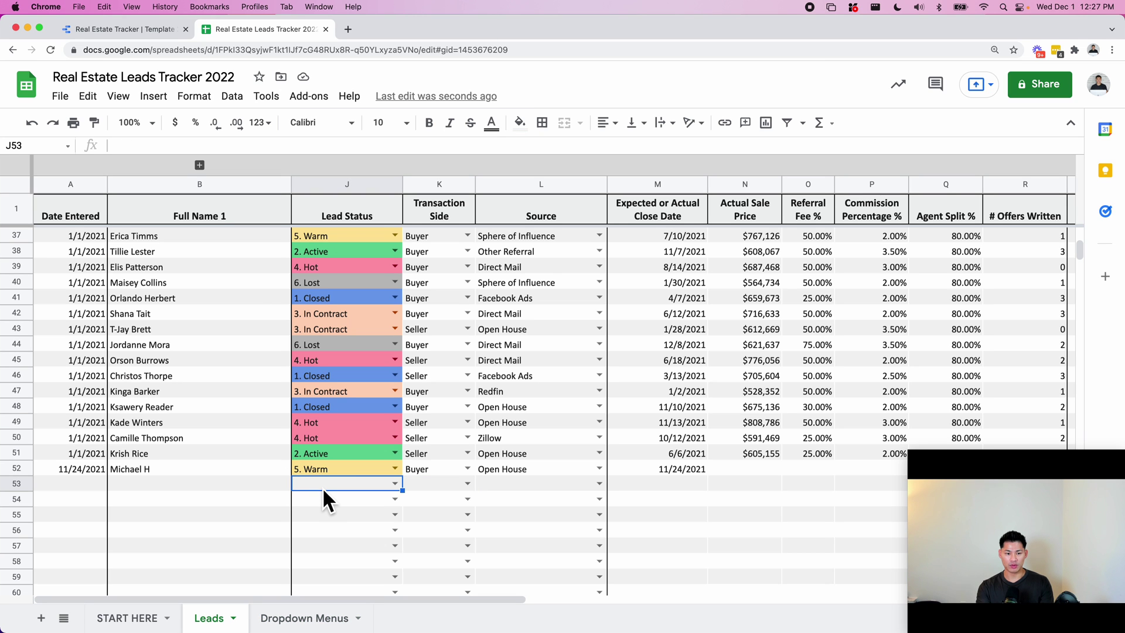
pyautogui.click(249, 474)
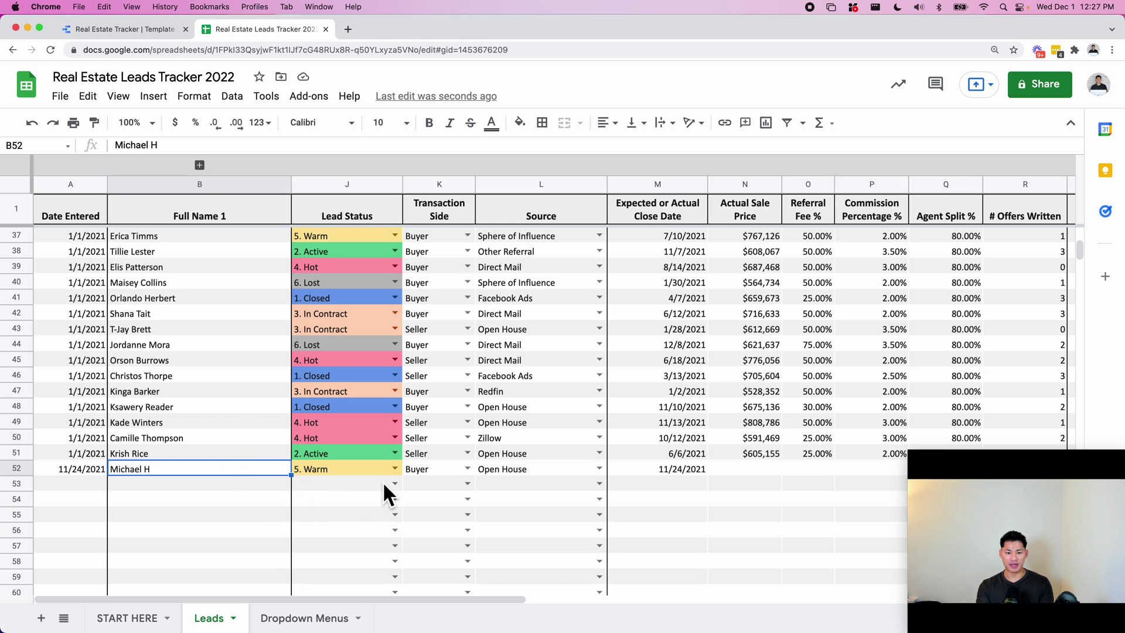
pyautogui.click(420, 472)
pyautogui.click(428, 491)
pyautogui.doubleClick(431, 491)
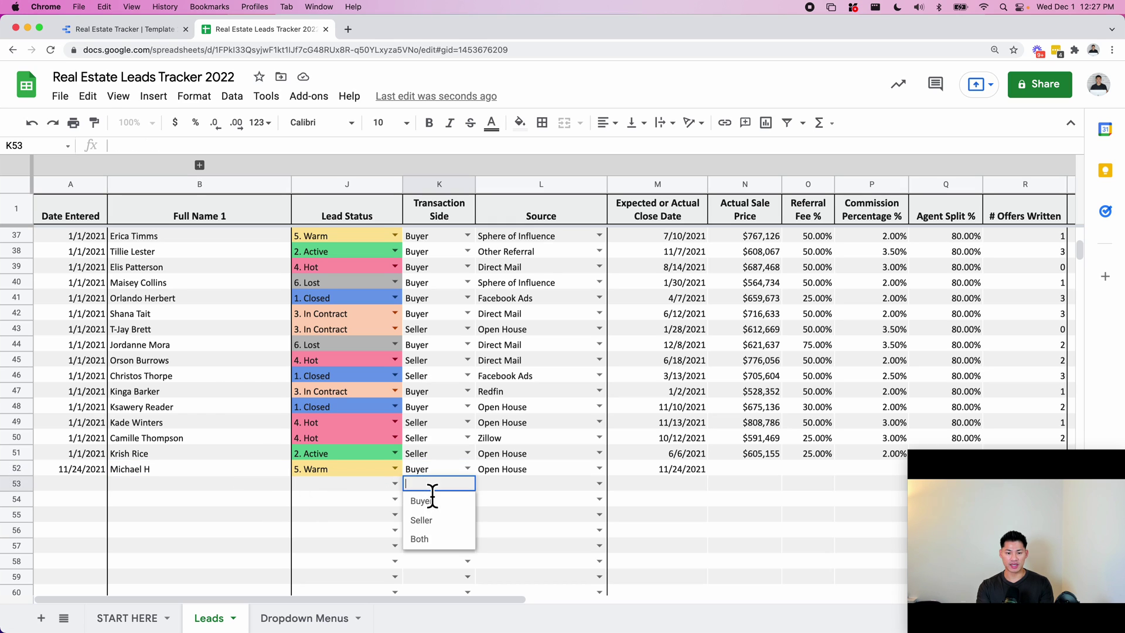
pyautogui.click(422, 520)
pyautogui.moveTo(231, 475); pyautogui.dragTo(231, 487)
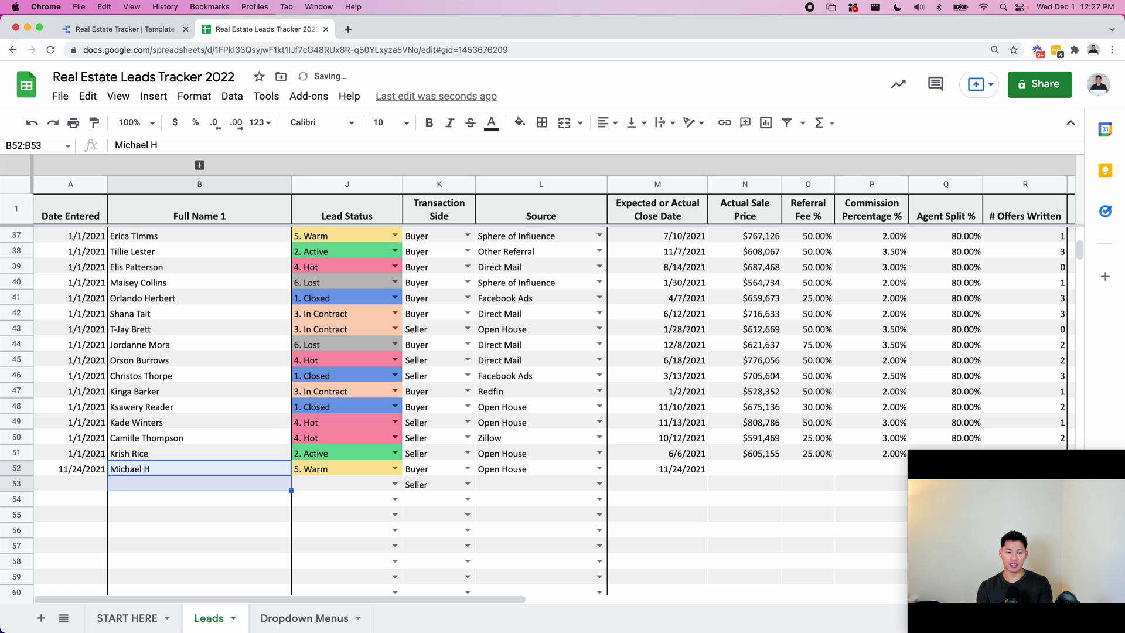
pyautogui.hotkey('ctrl', 'd')
pyautogui.click(346, 469)
pyautogui.hscroll(6, 669, 473)
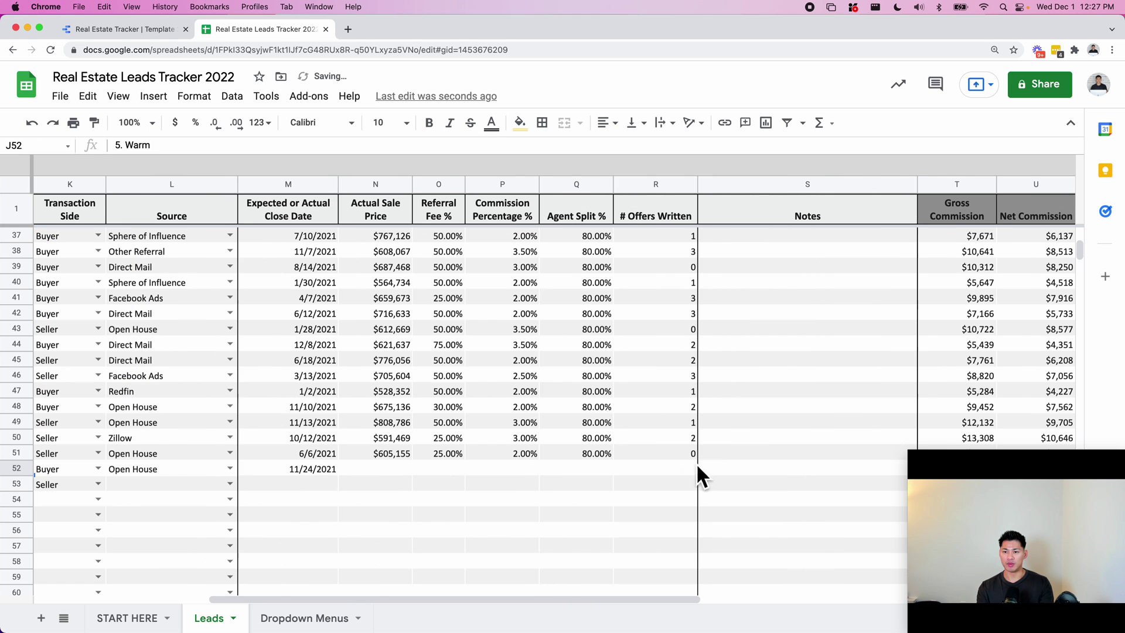
pyautogui.hscroll(-6, 668, 447)
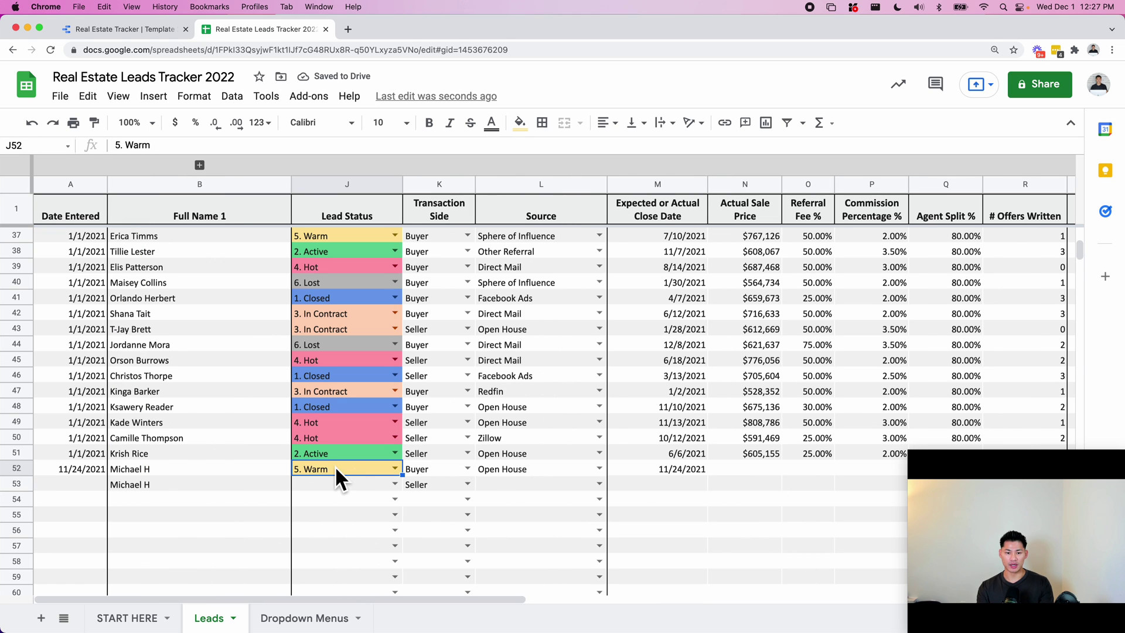
pyautogui.click(424, 488)
pyautogui.press('Delete')
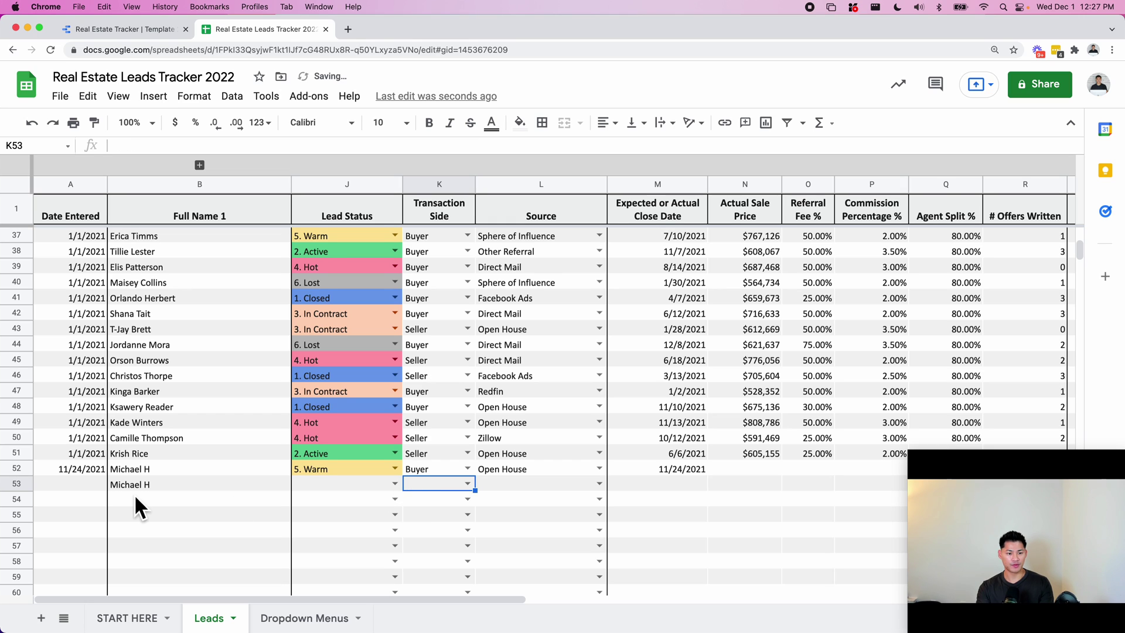
pyautogui.click(155, 486)
pyautogui.press('Delete')
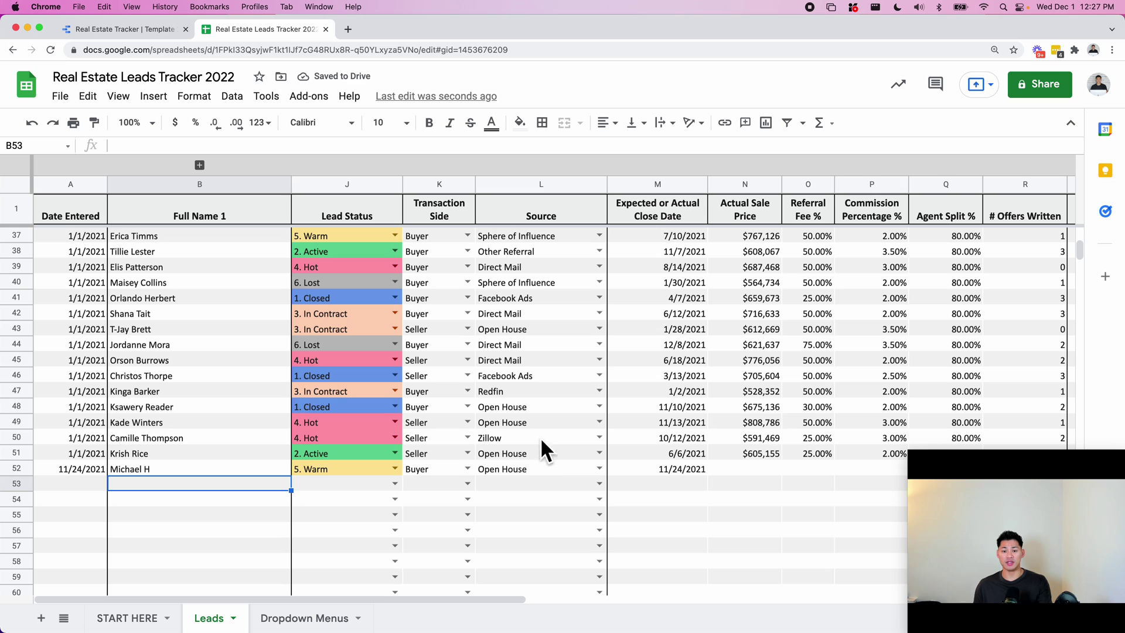
# - Open the L52 Source dropdown and scroll through the lead source options
pyautogui.click(600, 473)
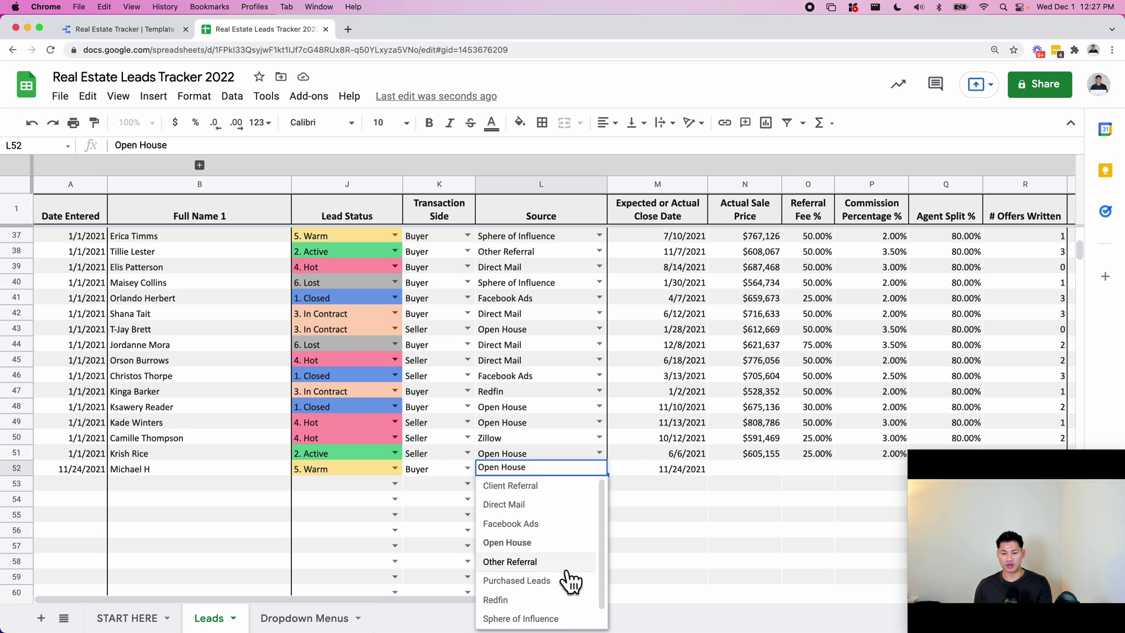
pyautogui.scroll(-1, 566, 607)
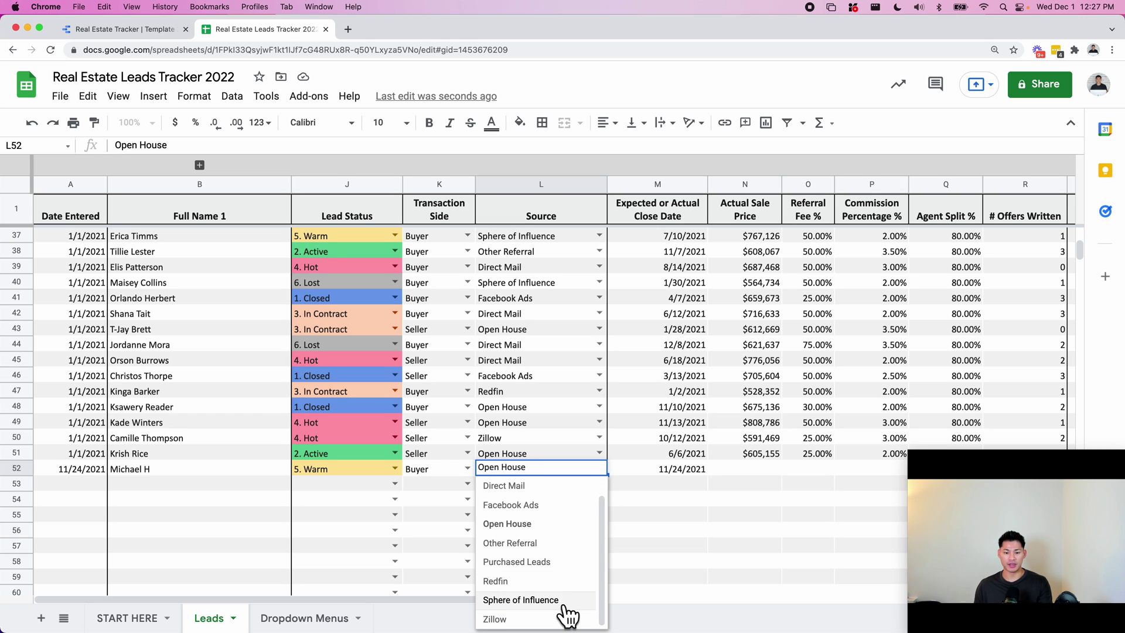
# - Close the source list unchanged and inspect the Lead Source range E2:E12 on Dropdown Menus
pyautogui.click(443, 469)
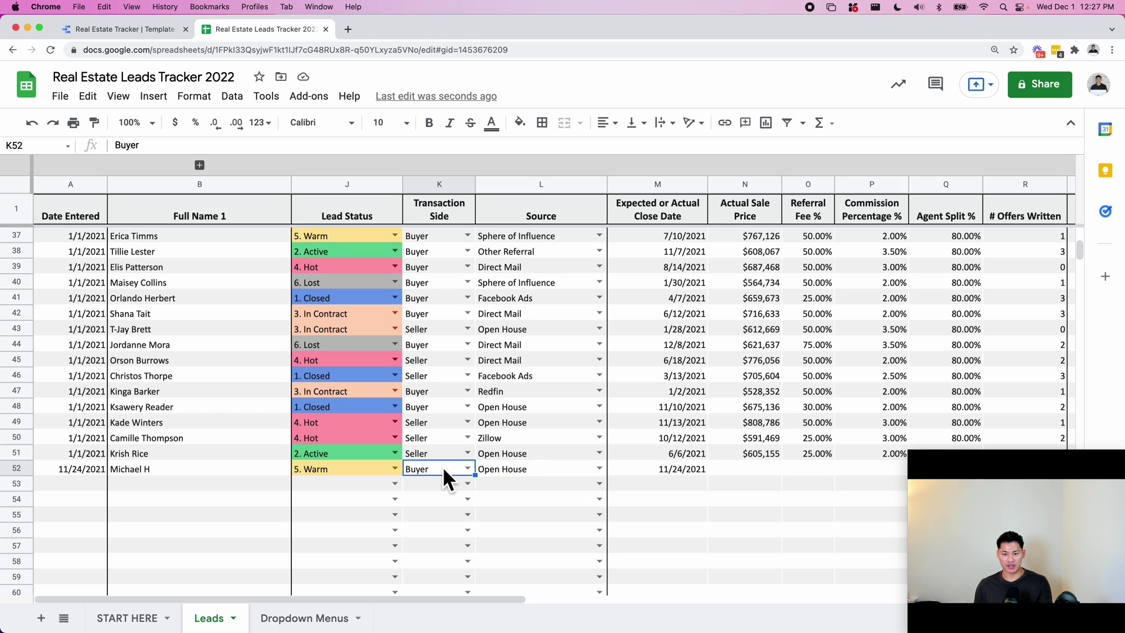
pyautogui.click(346, 617)
pyautogui.click(401, 347)
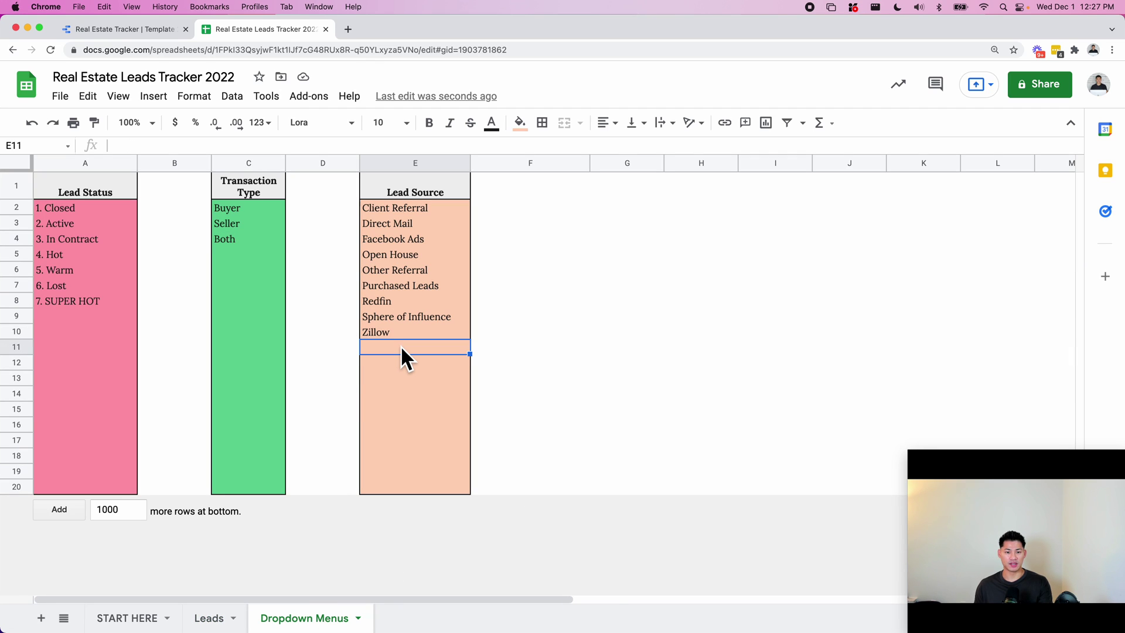
pyautogui.moveTo(408, 206); pyautogui.dragTo(410, 363)
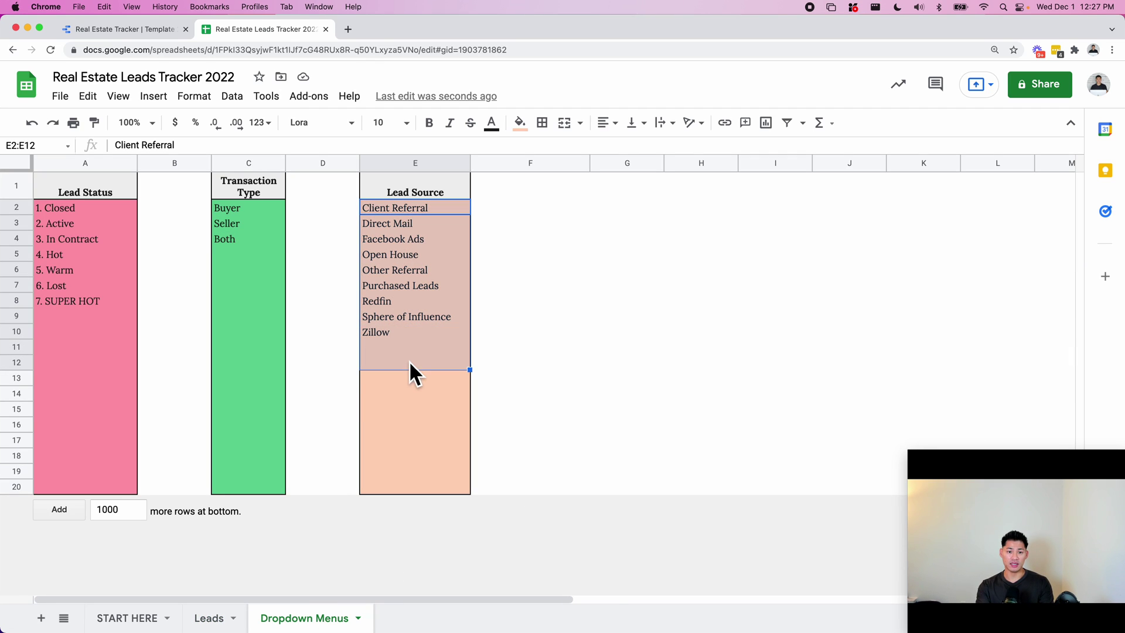
pyautogui.click(330, 319)
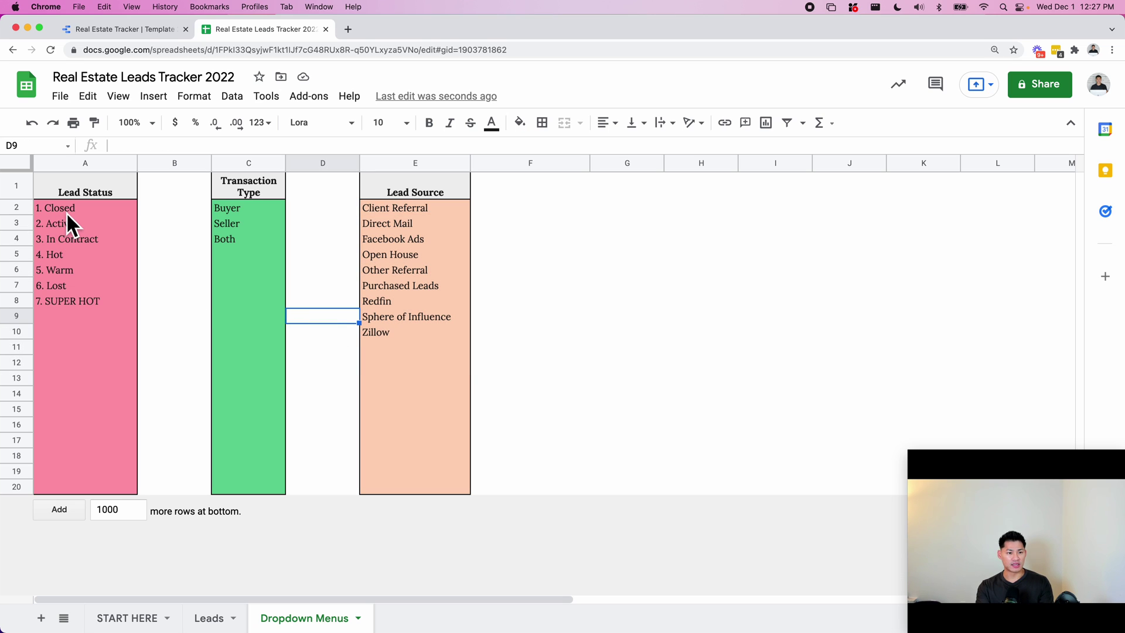
pyautogui.click(50, 212)
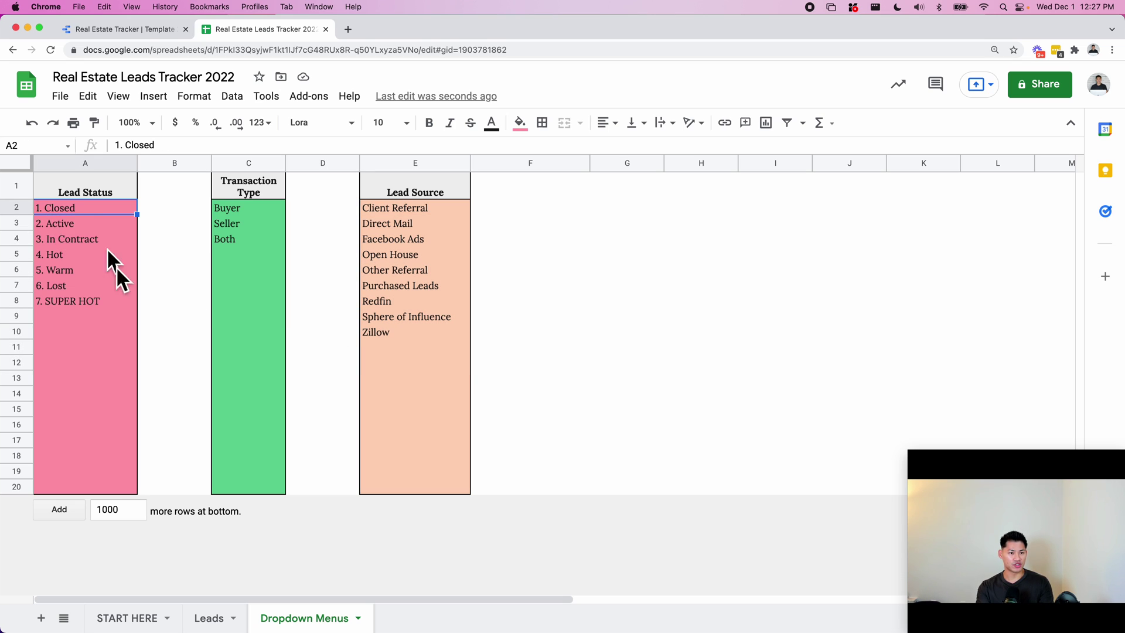
pyautogui.click(123, 29)
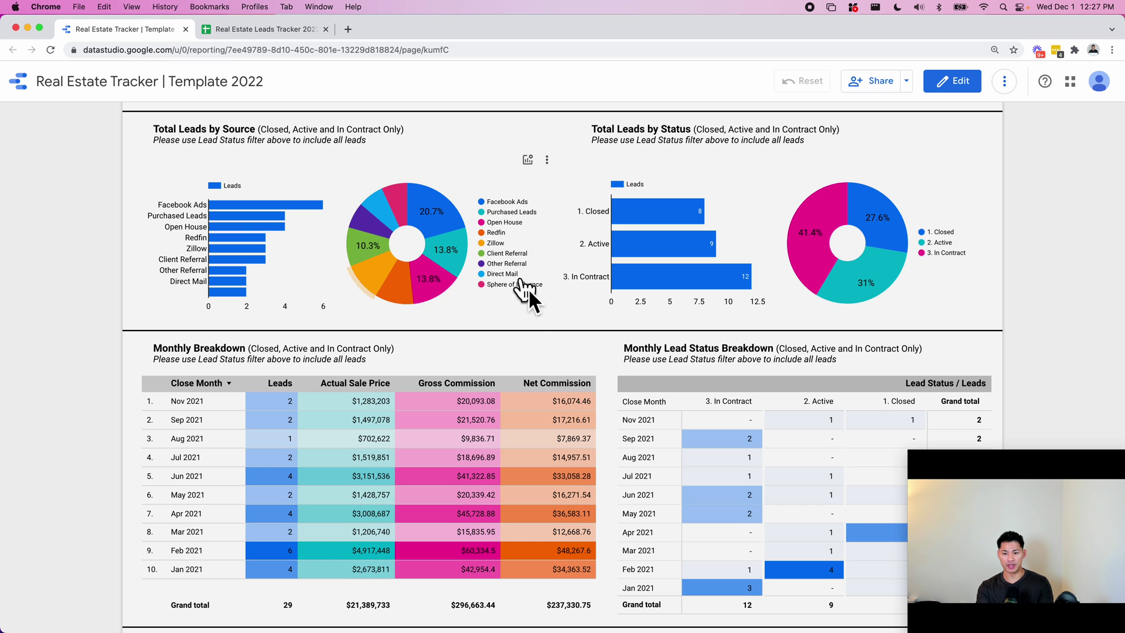
# - Scroll the Real Estate Tracker report up and examine the Leads by Source and Status chart bars
pyautogui.scroll(3, 529, 288)
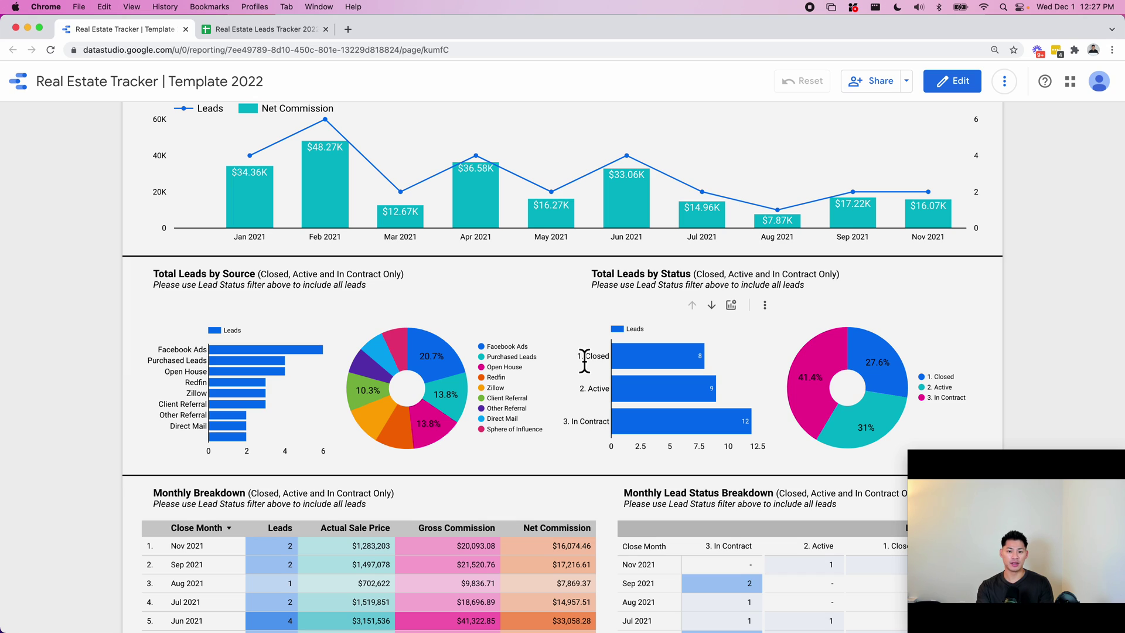
pyautogui.moveTo(313, 151)
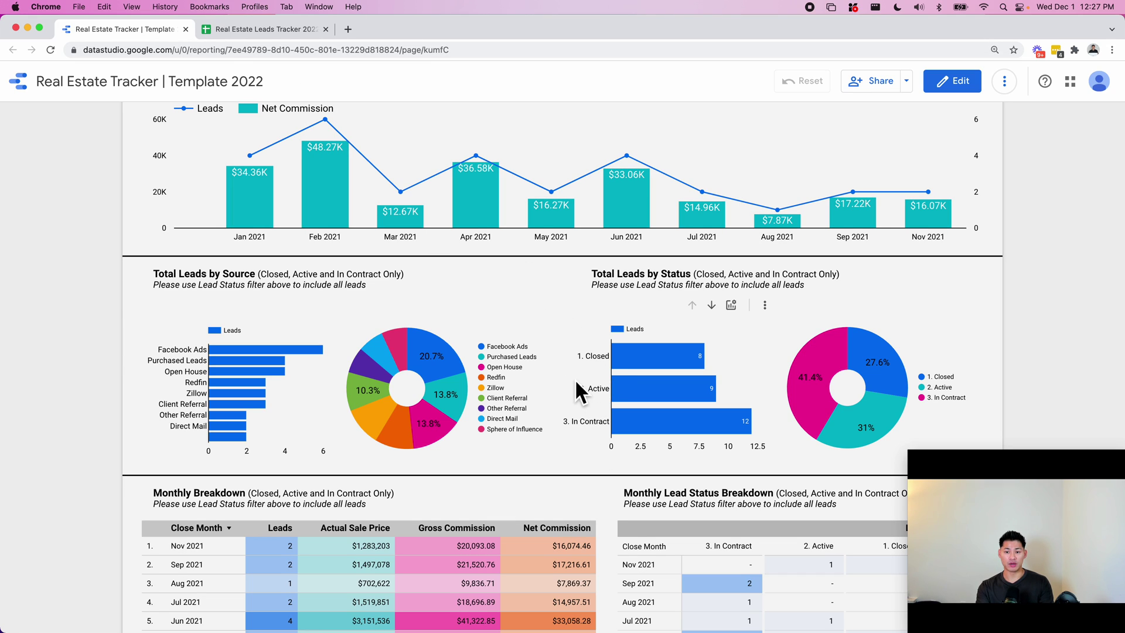
pyautogui.moveTo(649, 378)
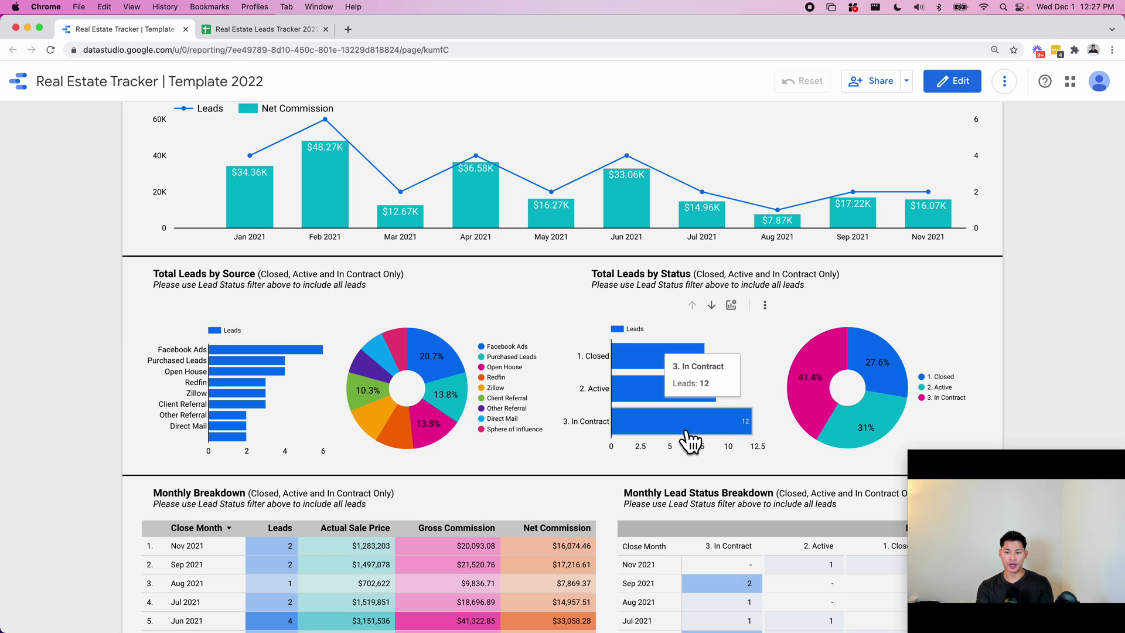
pyautogui.click(290, 32)
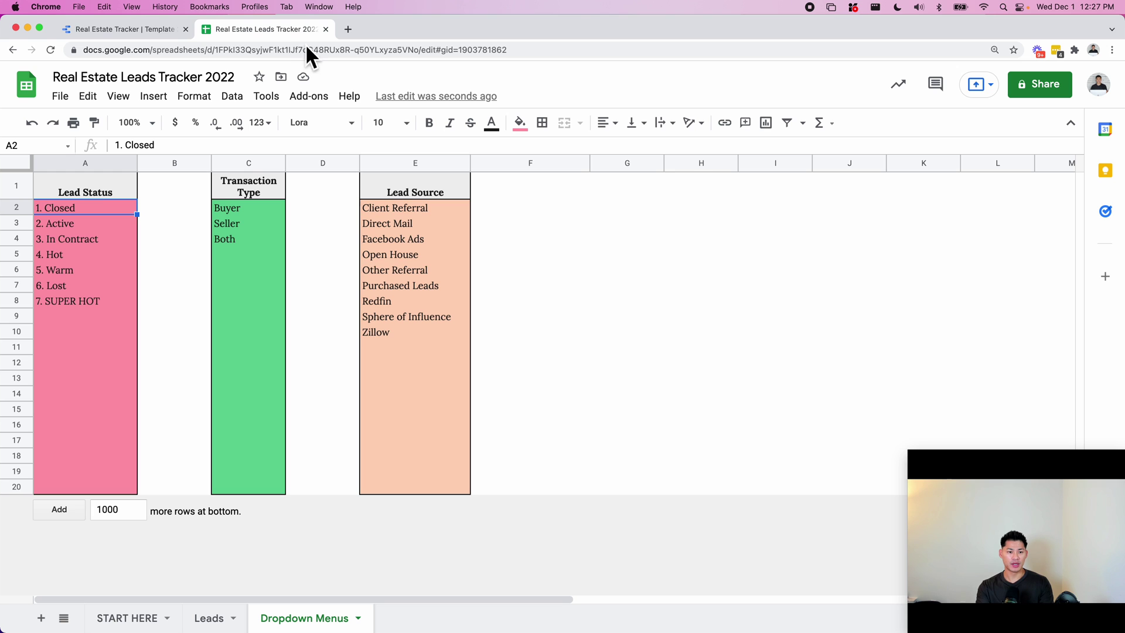
pyautogui.click(210, 618)
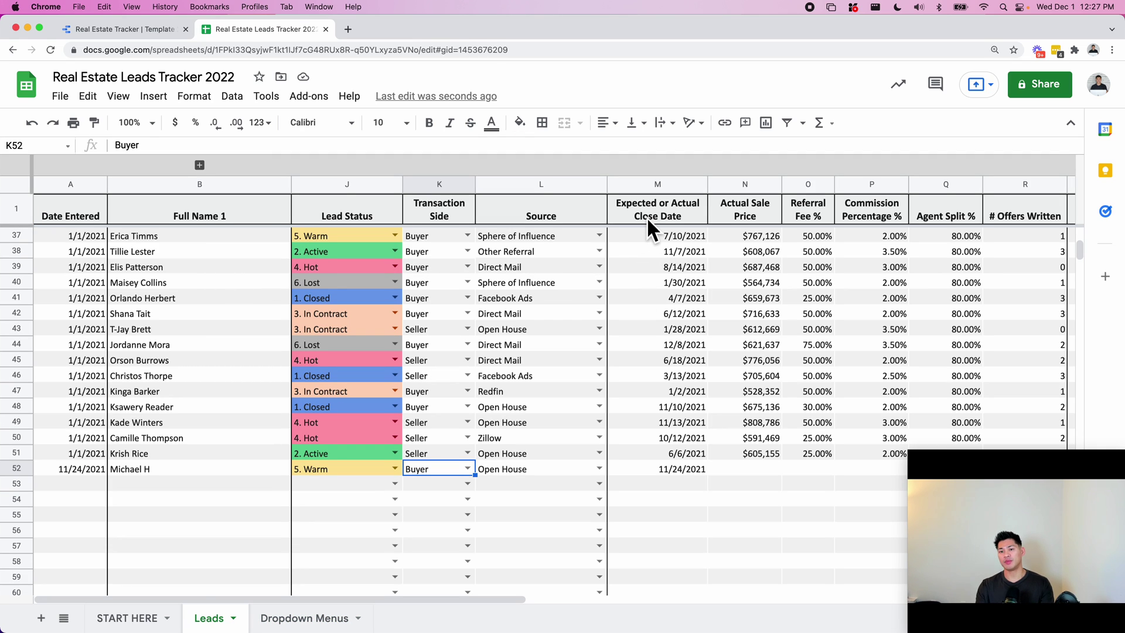
pyautogui.click(661, 296)
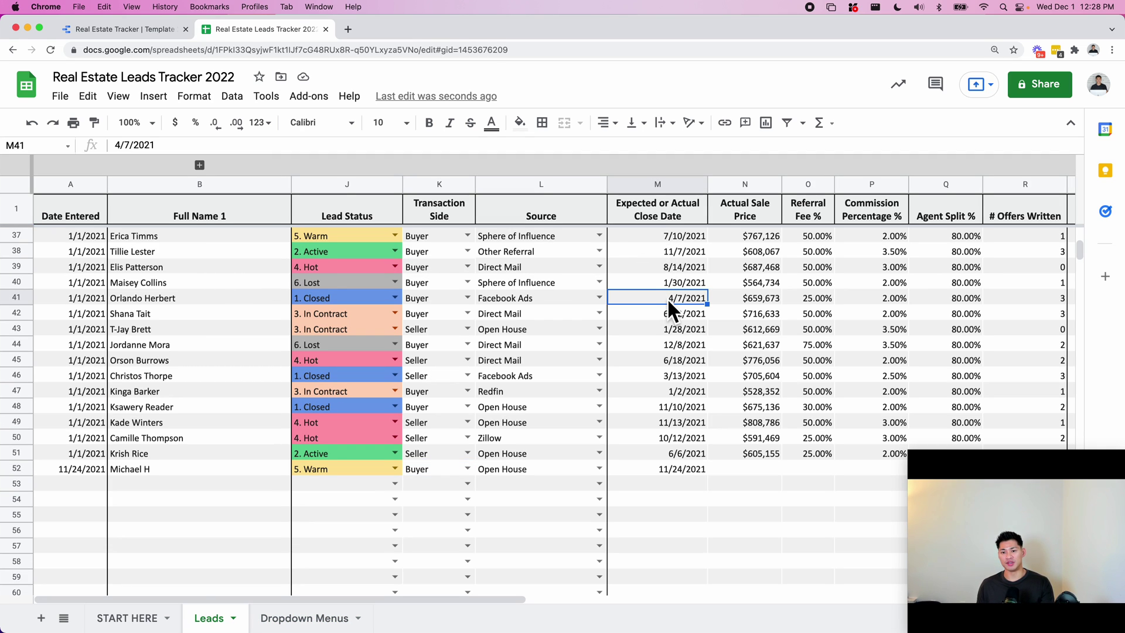
pyautogui.click(668, 241)
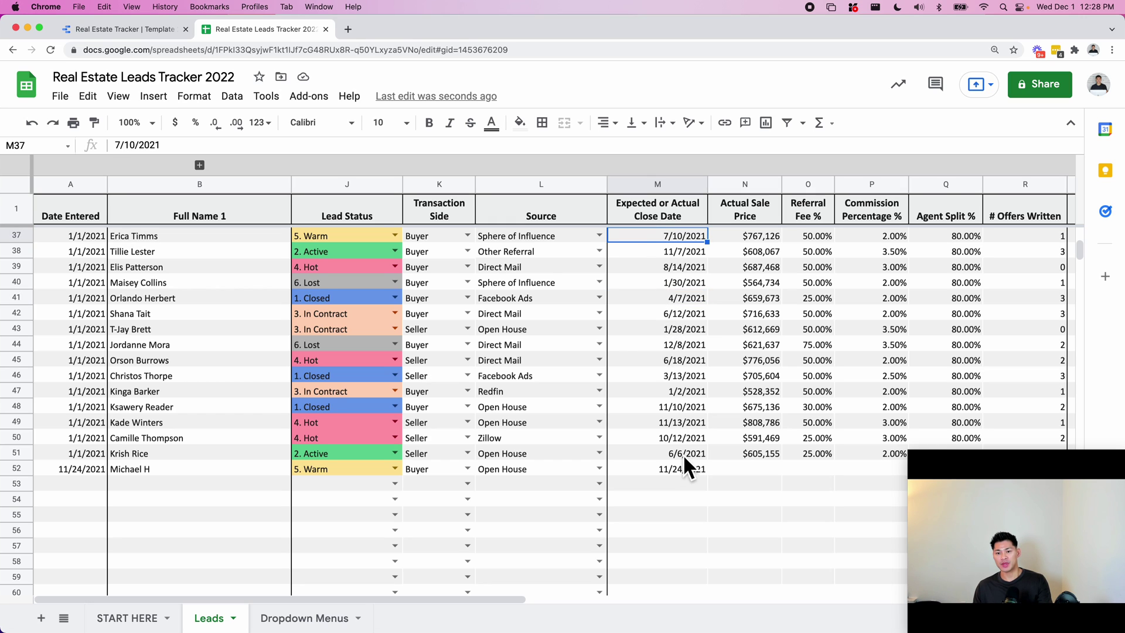
pyautogui.click(668, 361)
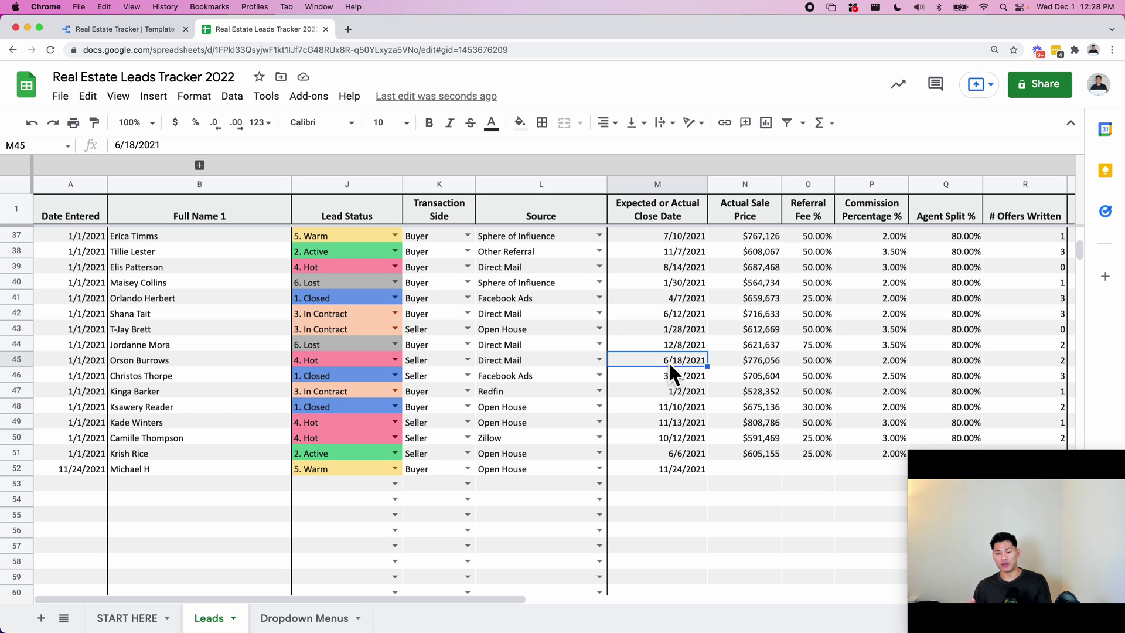
pyautogui.click(128, 28)
pyautogui.scroll(5, 575, 153)
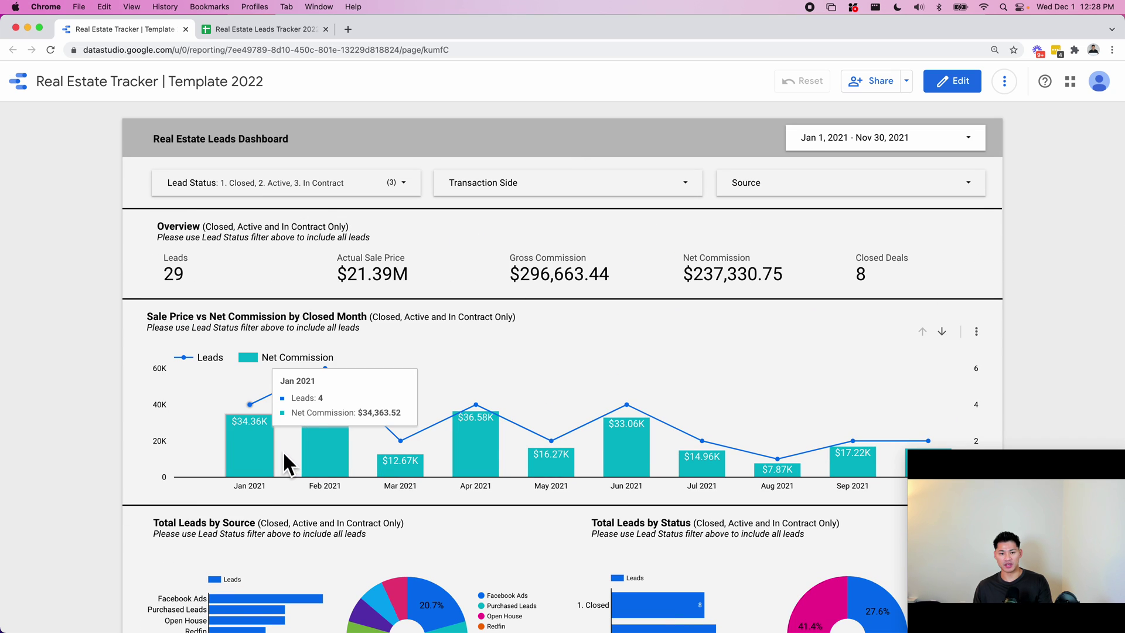
pyautogui.click(237, 34)
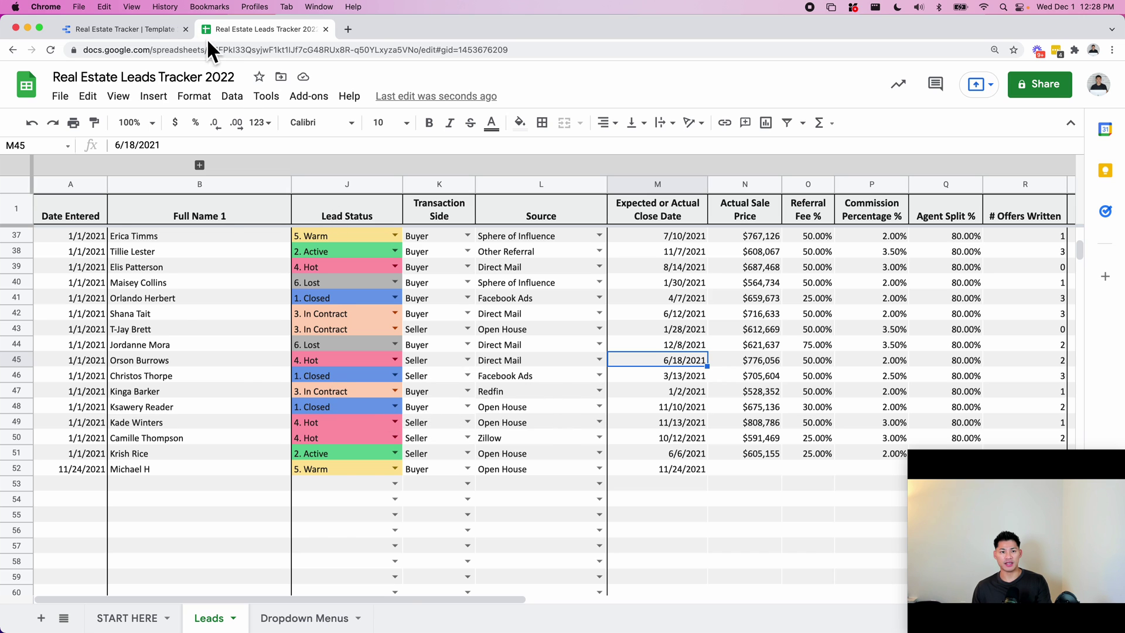
pyautogui.hotkey('ctrl', 'shift', 'Tab')
# - Move along row 52 from A52 past the empty sale price to the commission and Notes columns
pyautogui.click(272, 29)
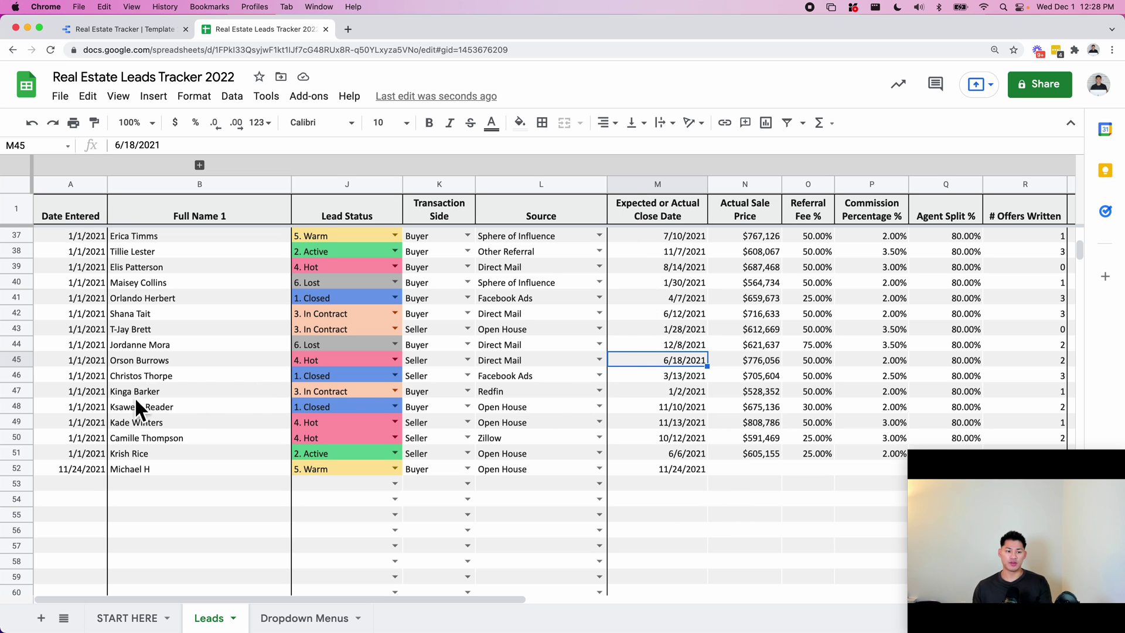
pyautogui.click(82, 469)
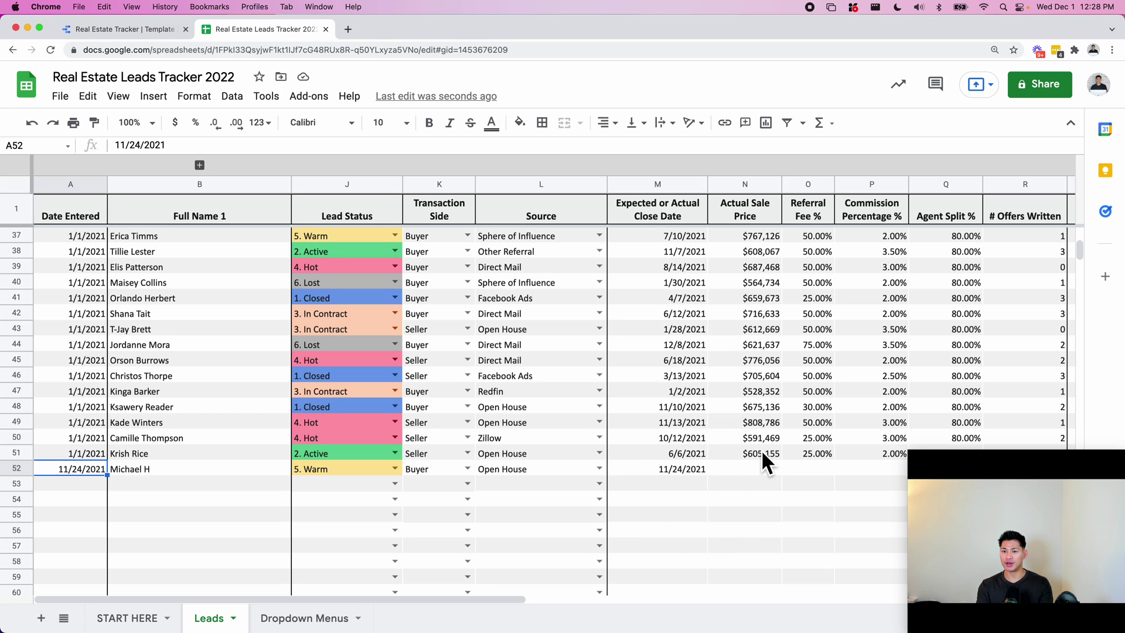
pyautogui.click(767, 470)
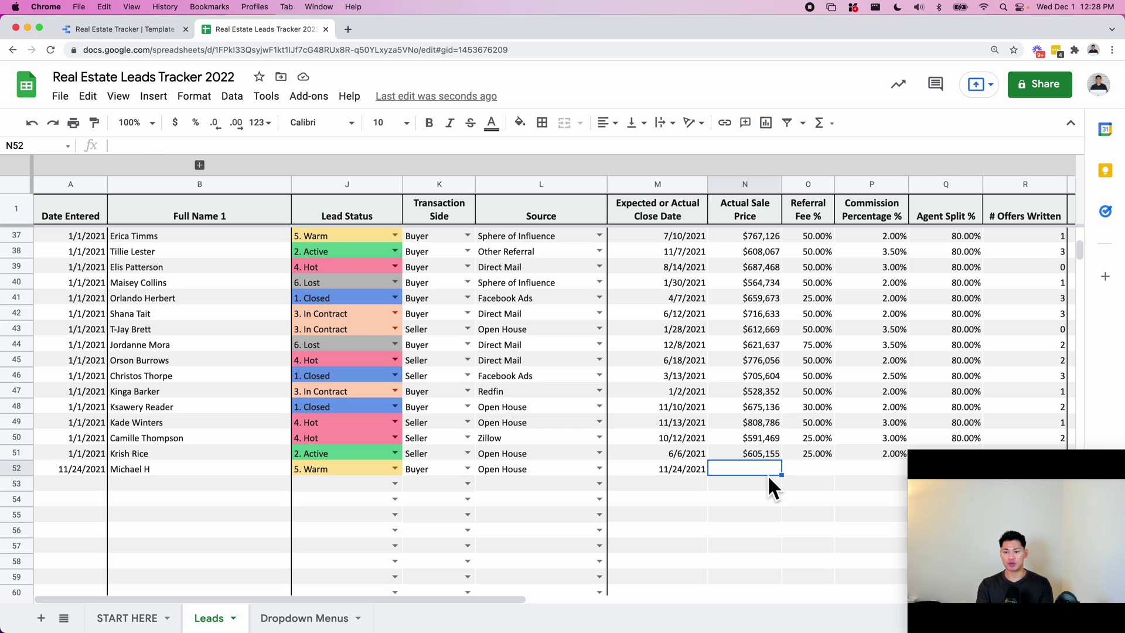
pyautogui.hscroll(5, 769, 476)
pyautogui.press('Right')
pyautogui.press('Right')
pyautogui.press('Right')
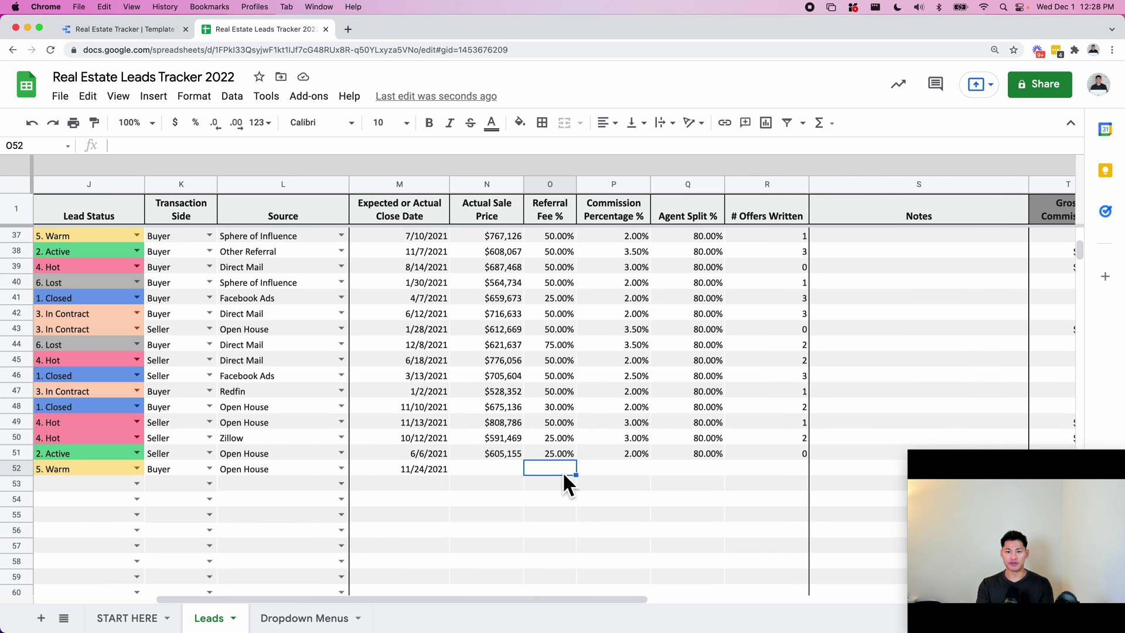
pyautogui.press('Right')
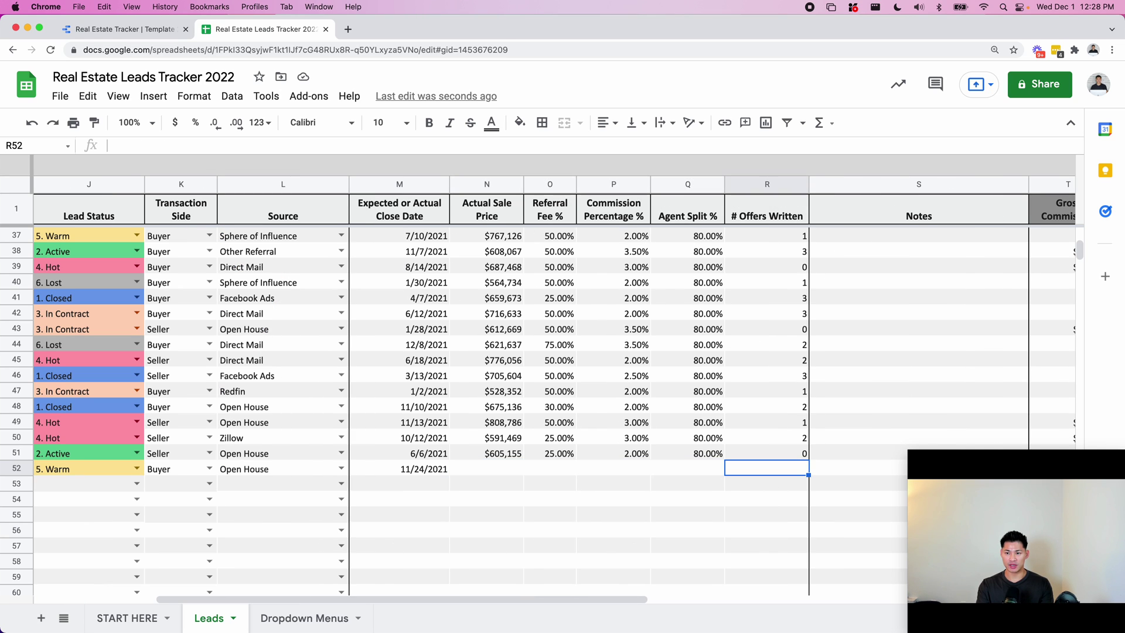
pyautogui.hscroll(2, 528, 381)
pyautogui.press('Right')
pyautogui.hscroll(3, 551, 381)
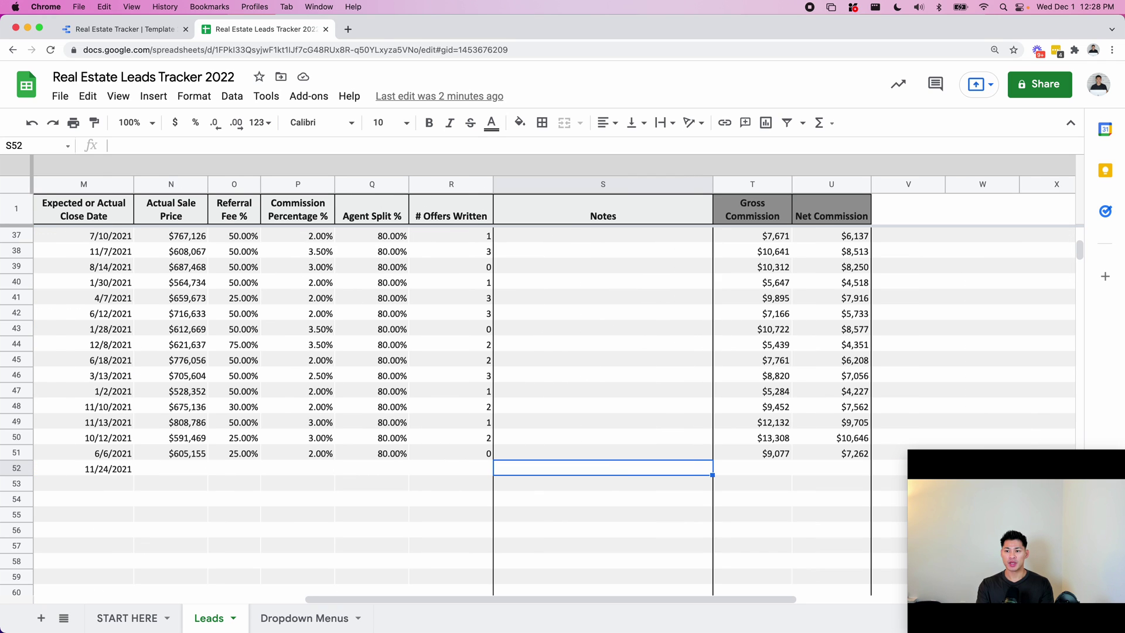
pyautogui.click(758, 220)
pyautogui.click(827, 215)
pyautogui.click(759, 455)
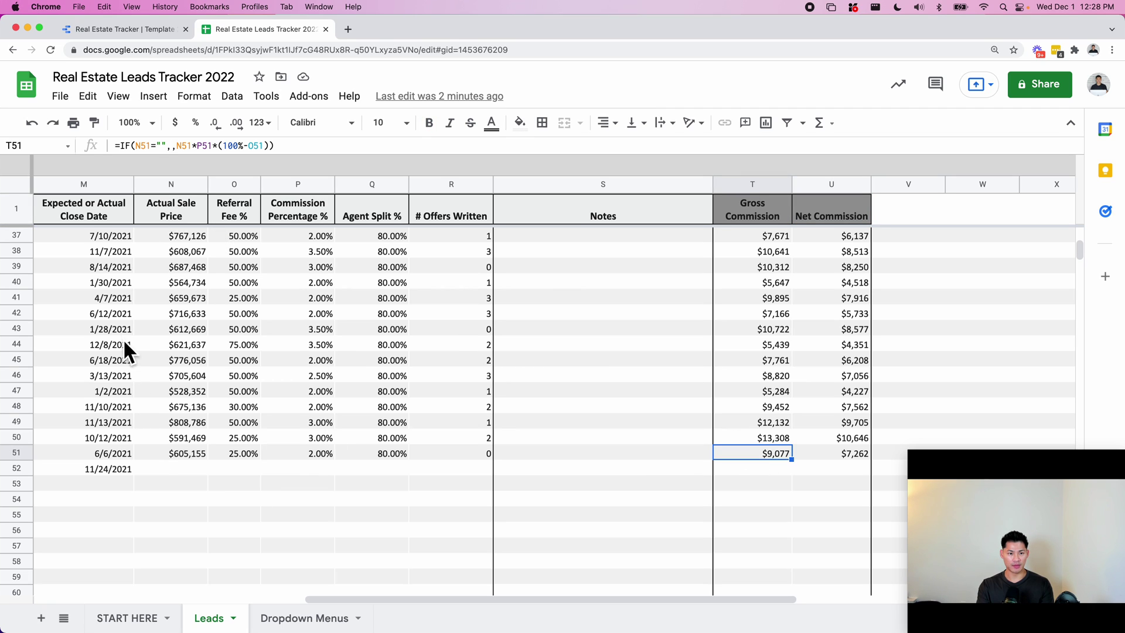
pyautogui.press('Return')
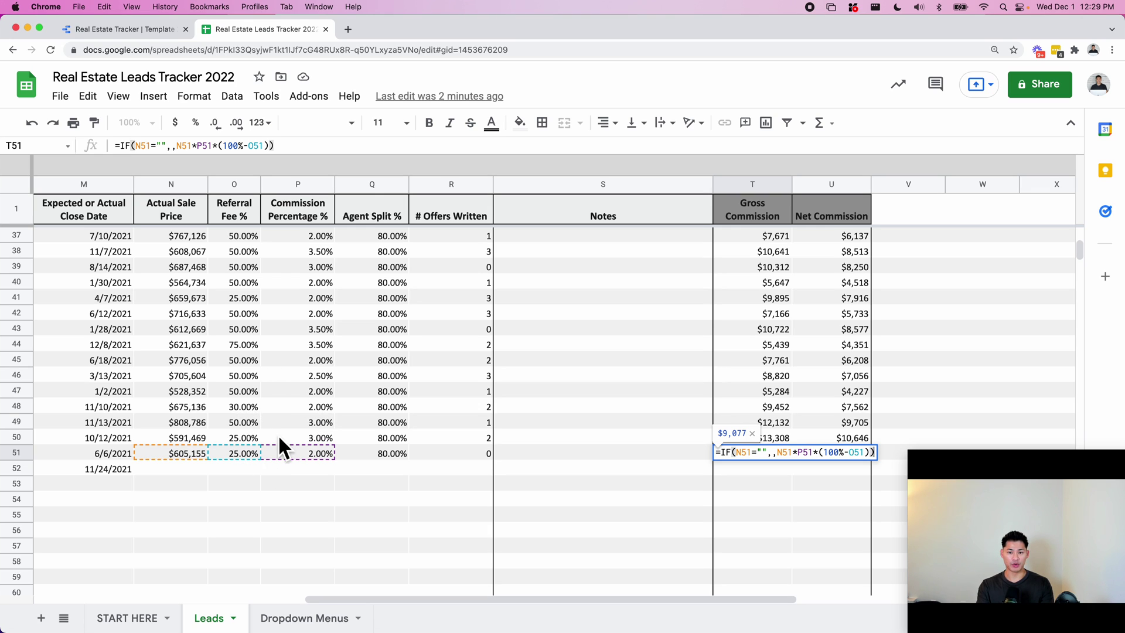
pyautogui.click(669, 390)
pyautogui.click(857, 455)
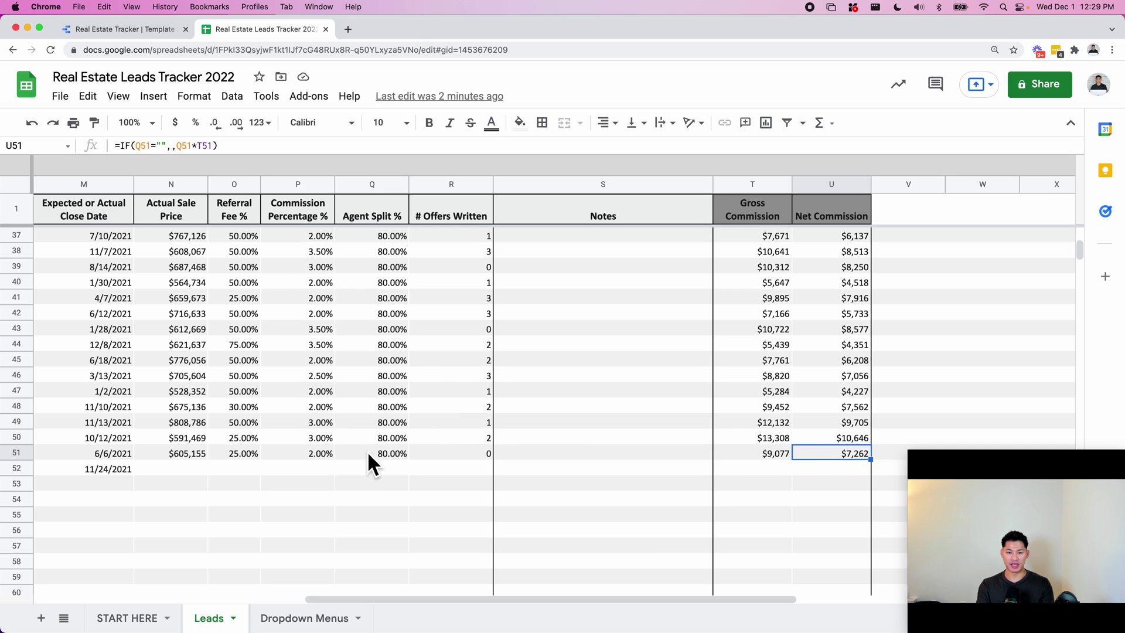
pyautogui.hscroll(-8, 269, 464)
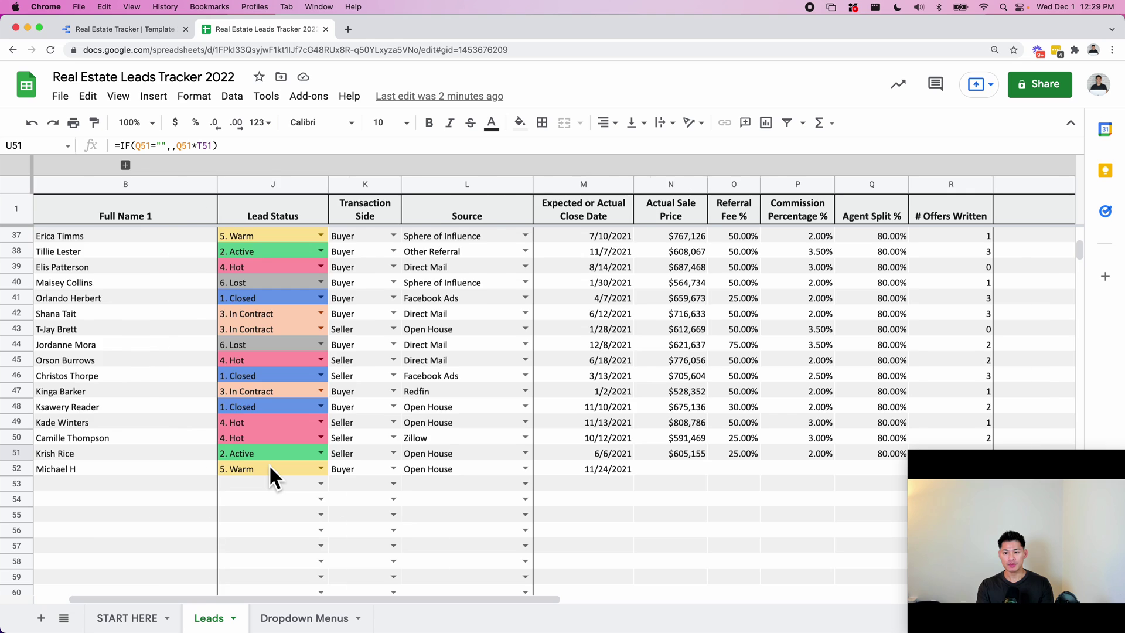
pyautogui.hscroll(5, 269, 464)
pyautogui.hscroll(5, 443, 432)
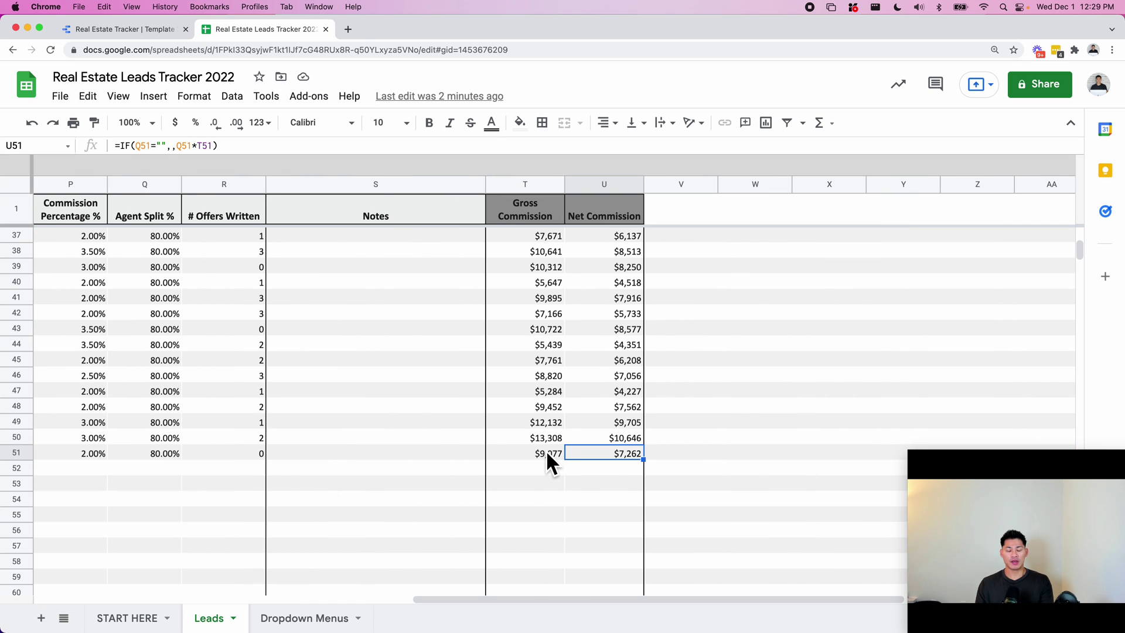
pyautogui.click(532, 319)
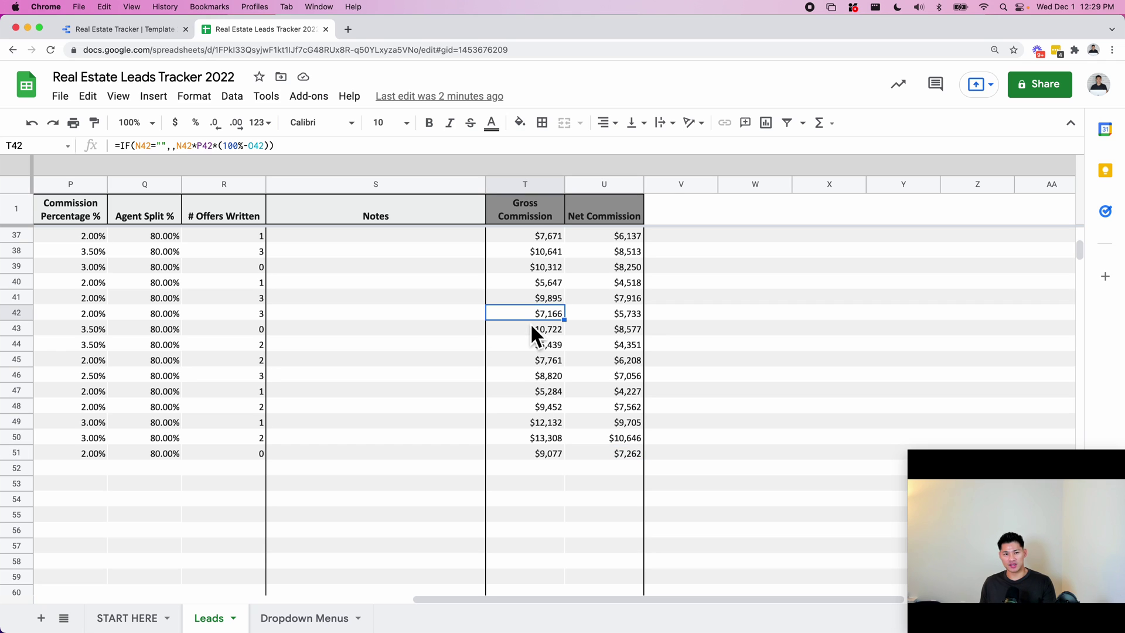
pyautogui.scroll(-1, 551, 396)
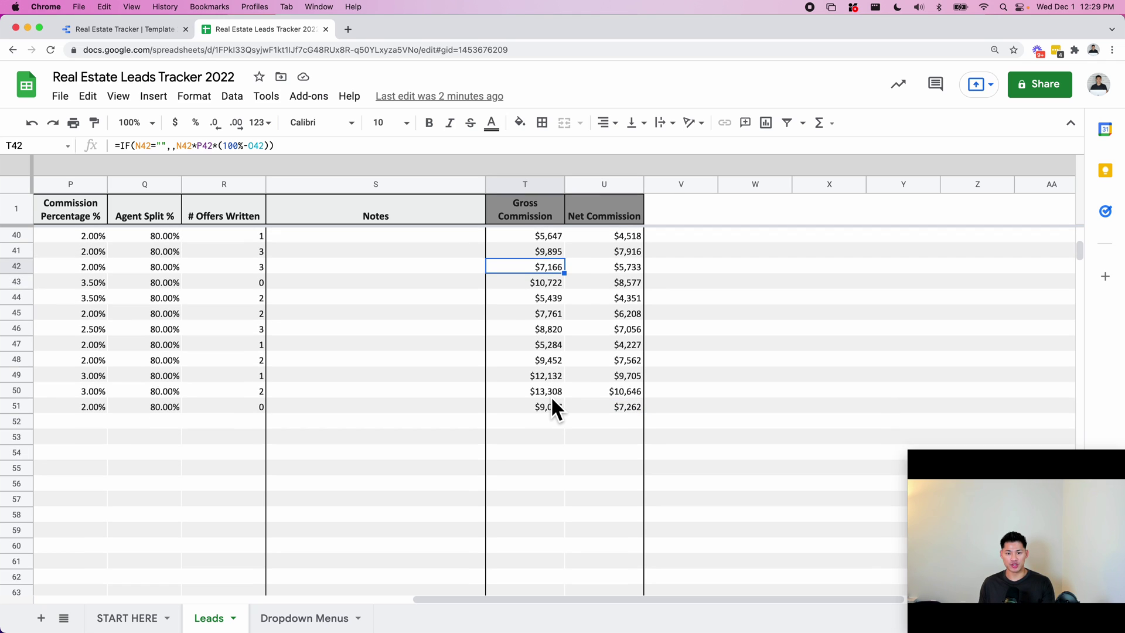
pyautogui.scroll(1, 551, 395)
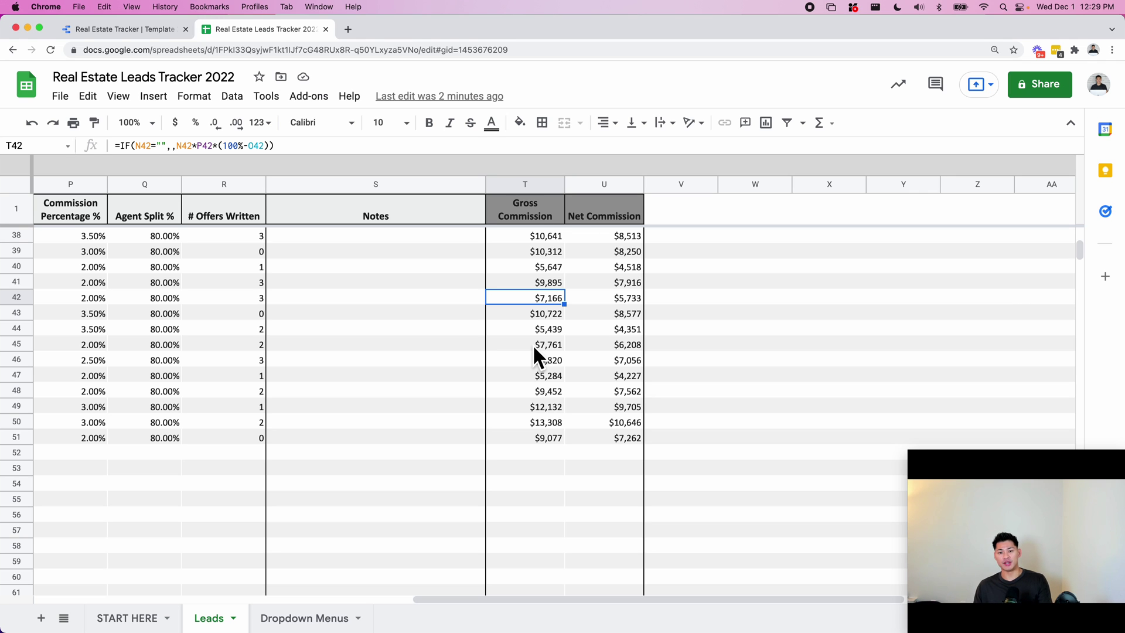
pyautogui.hscroll(-10, 534, 348)
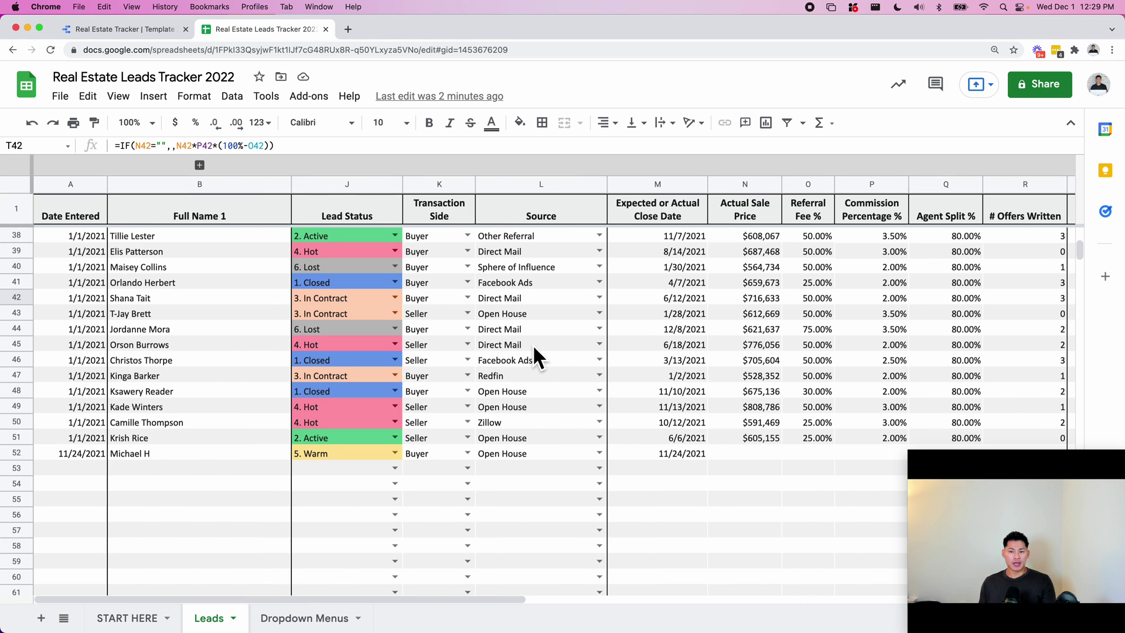
pyautogui.hscroll(1, 533, 348)
pyautogui.scroll(-2, 534, 348)
pyautogui.scroll(3, 533, 350)
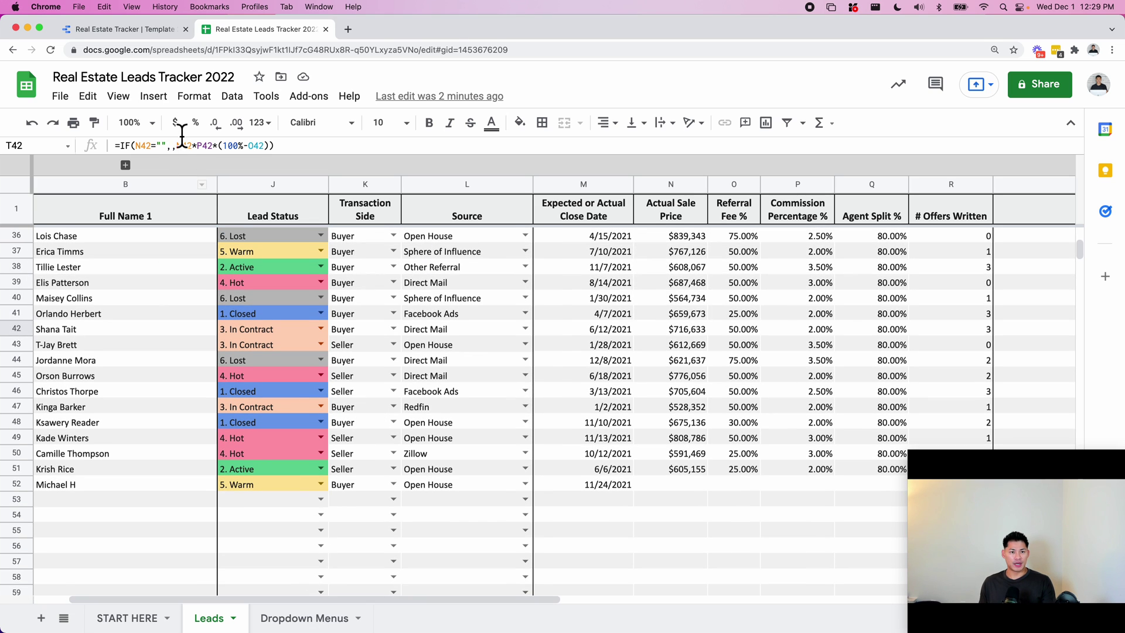
pyautogui.click(118, 30)
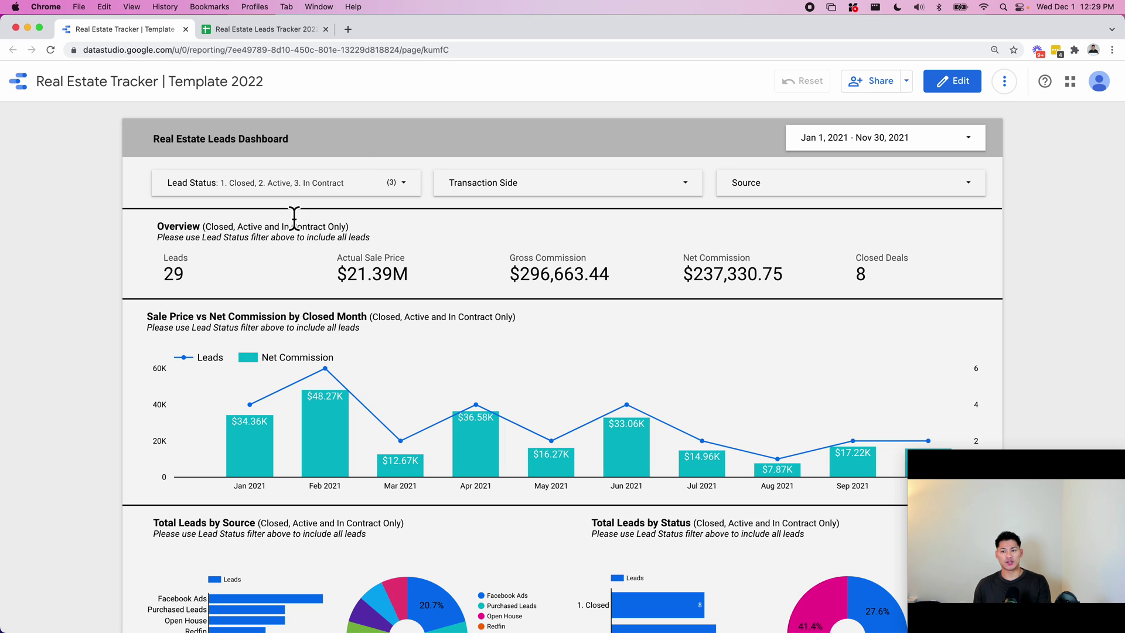
# - Open the date range picker and cancel, keeping the dashboard on Jan 1 – Nov 30, 2021
pyautogui.click(851, 144)
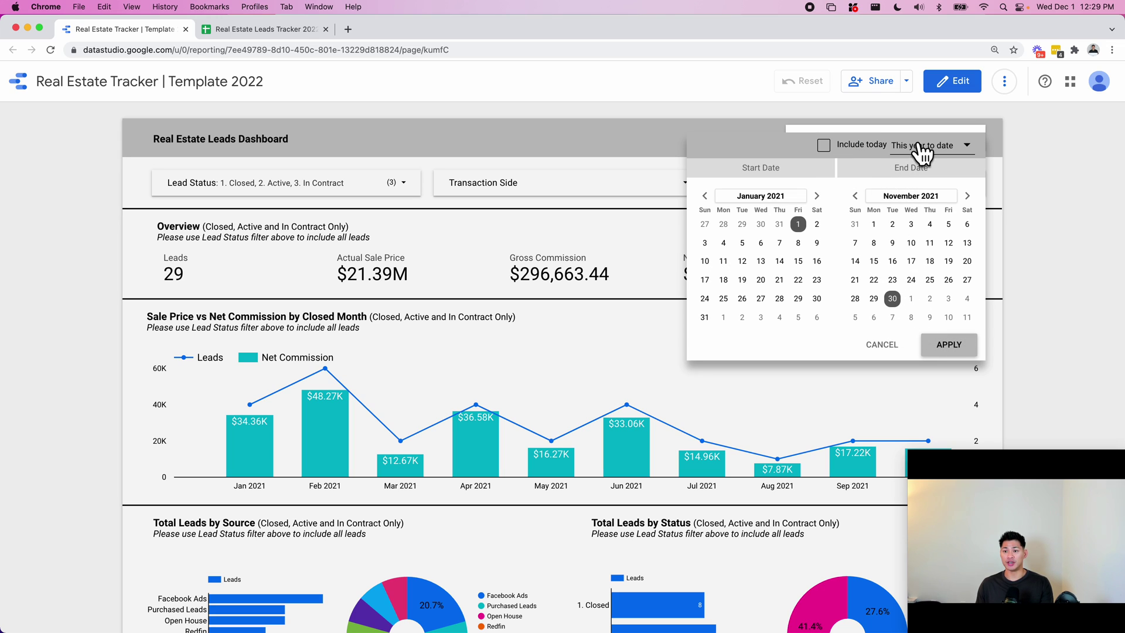
pyautogui.click(888, 346)
pyautogui.click(264, 31)
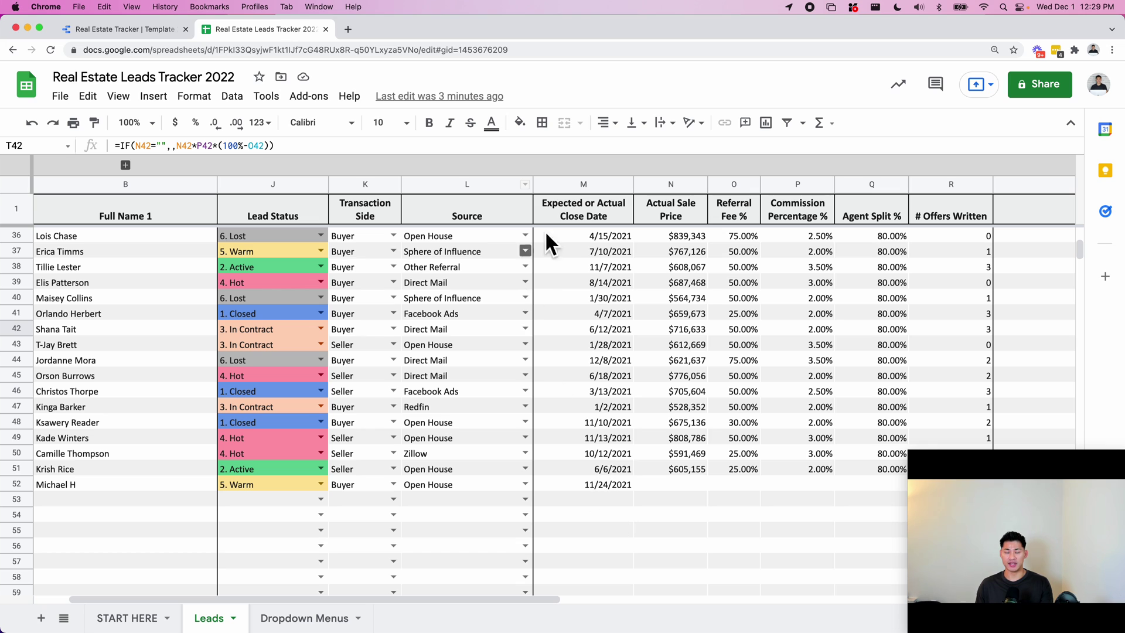
pyautogui.click(118, 29)
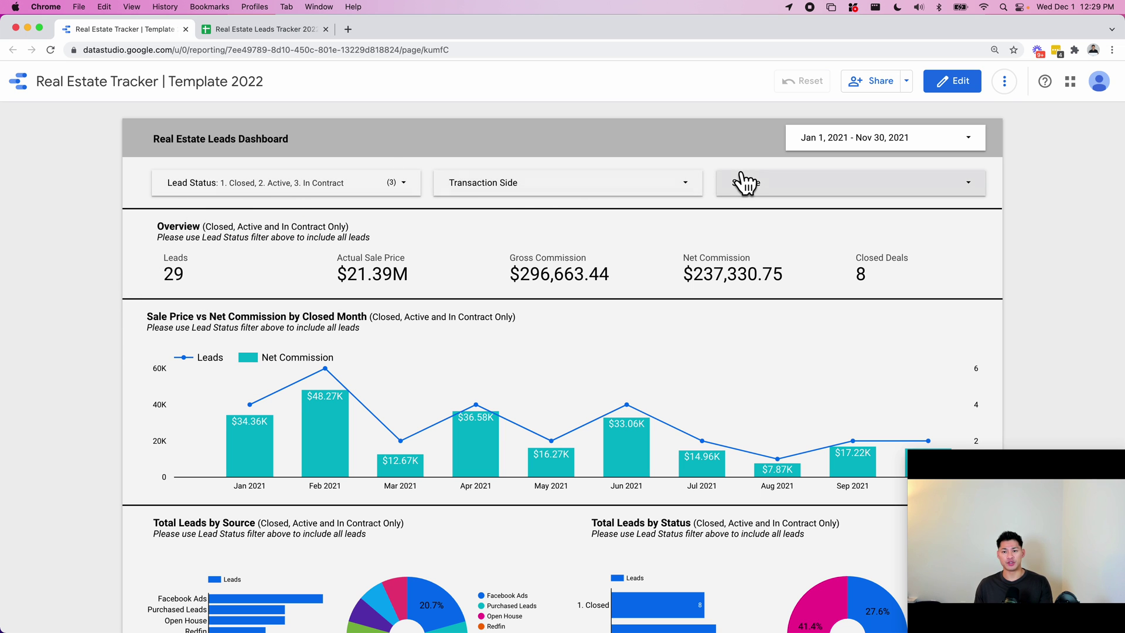
# - Filter the dashboard's Lead Status to 1. Closed only
pyautogui.click(353, 192)
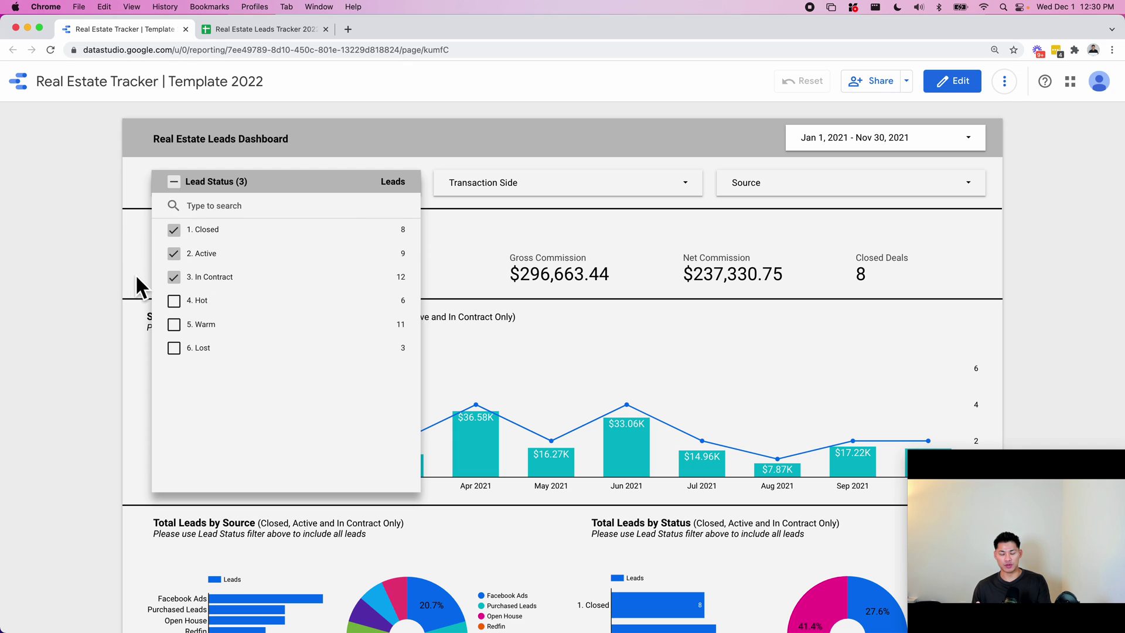
pyautogui.click(111, 253)
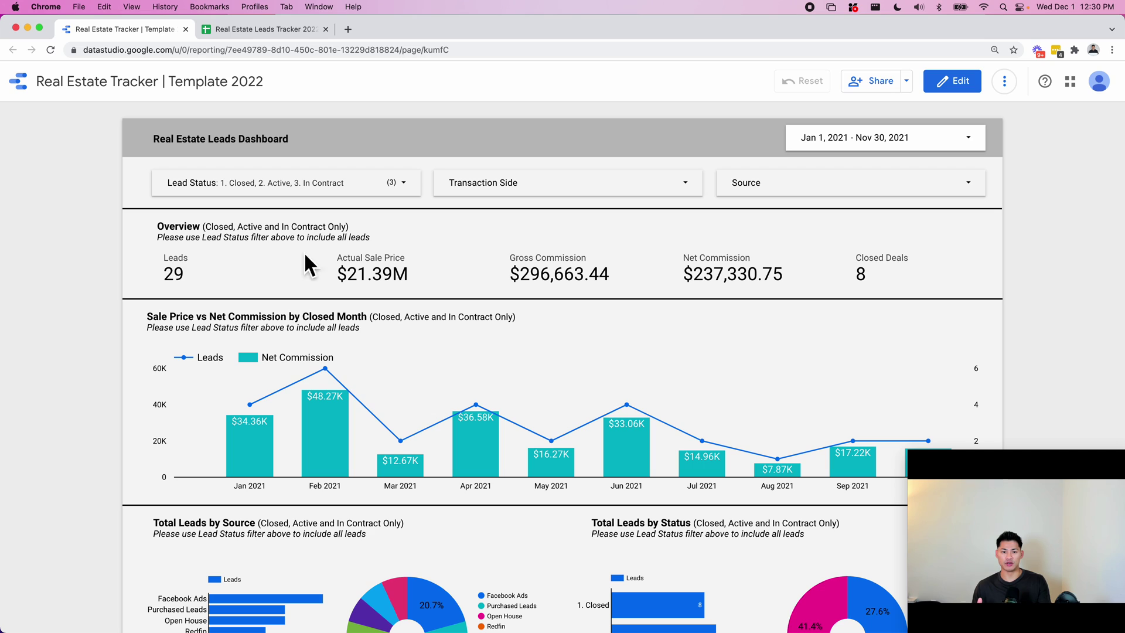
pyautogui.click(262, 186)
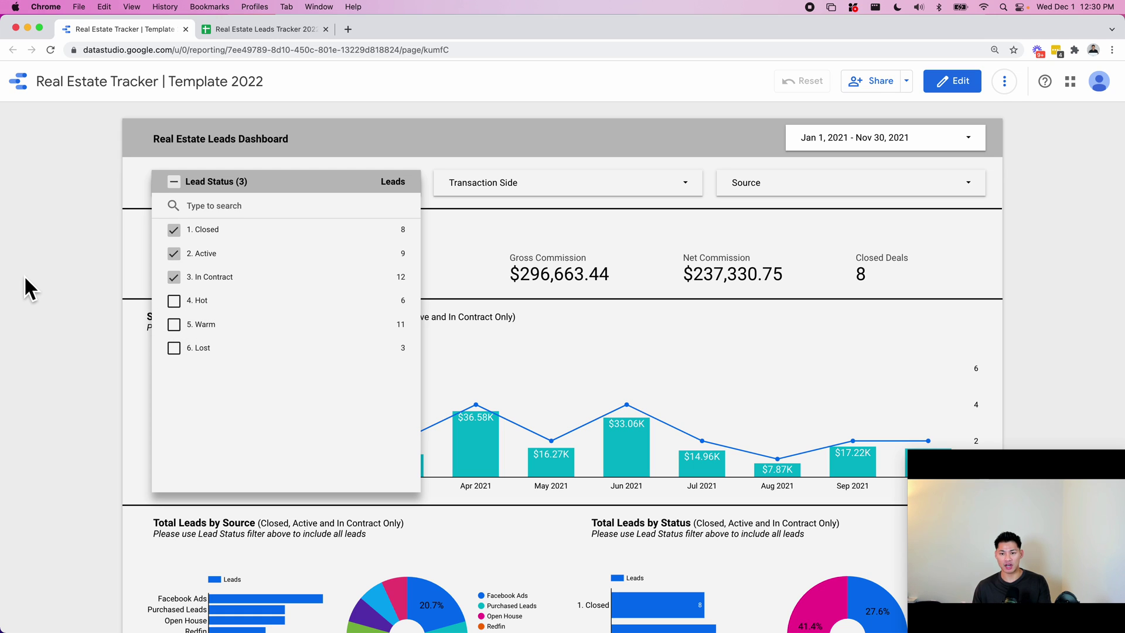
pyautogui.click(174, 300)
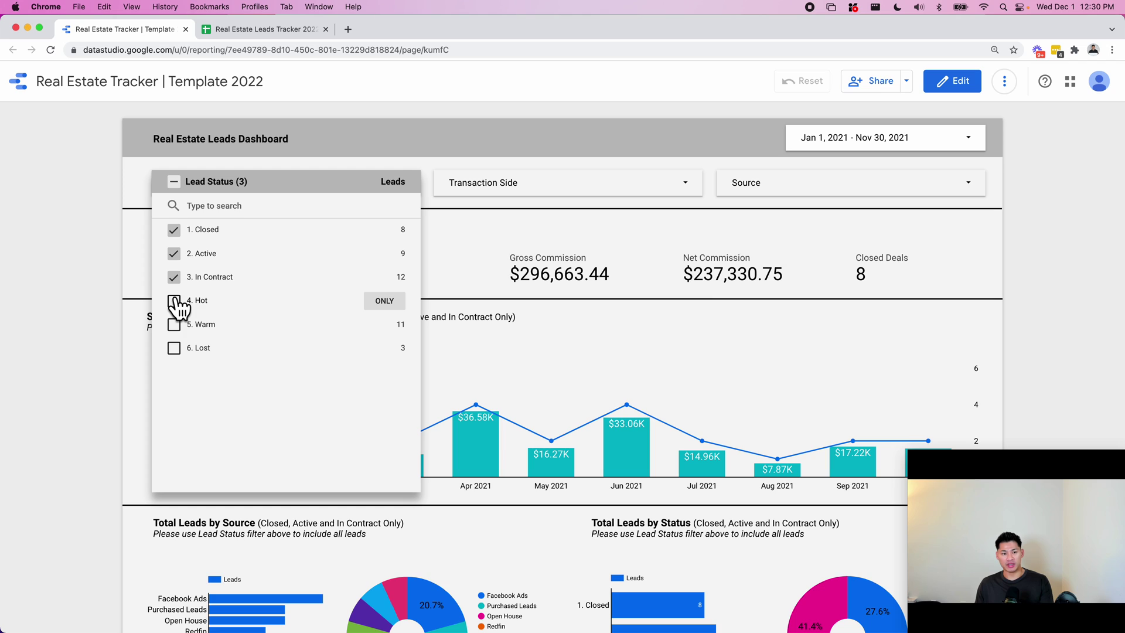
pyautogui.click(174, 326)
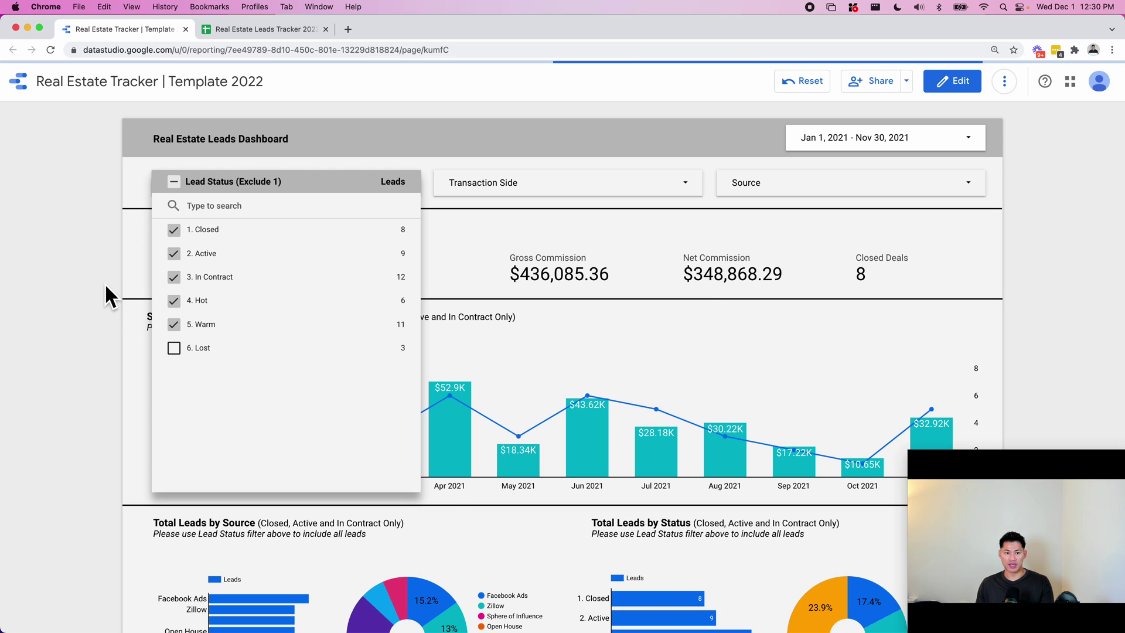
pyautogui.moveTo(298, 247)
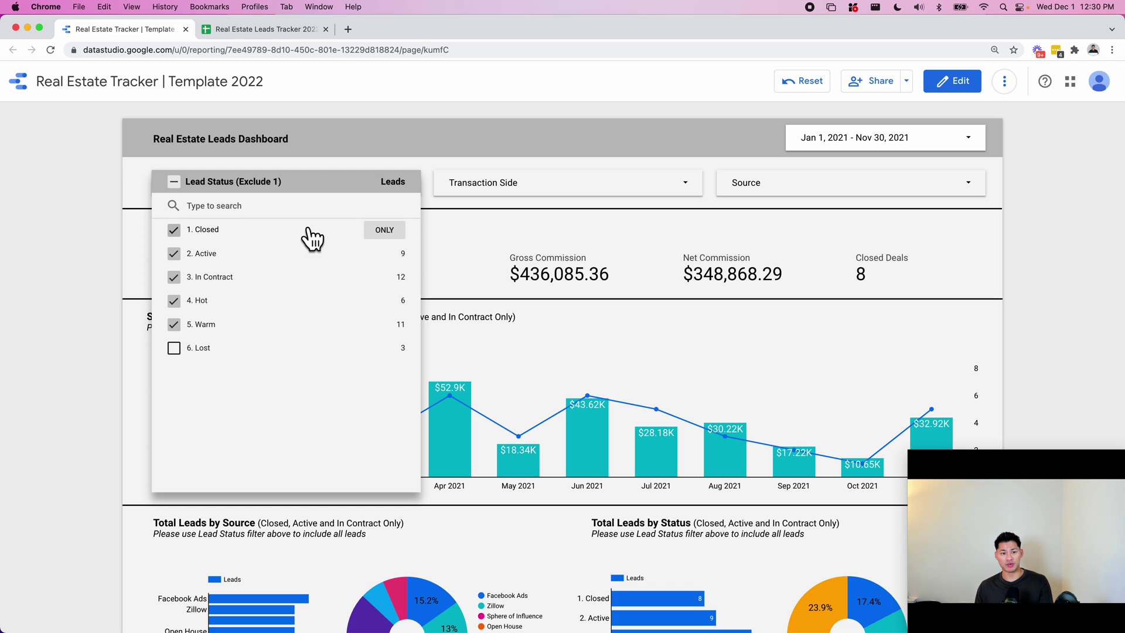
pyautogui.click(381, 234)
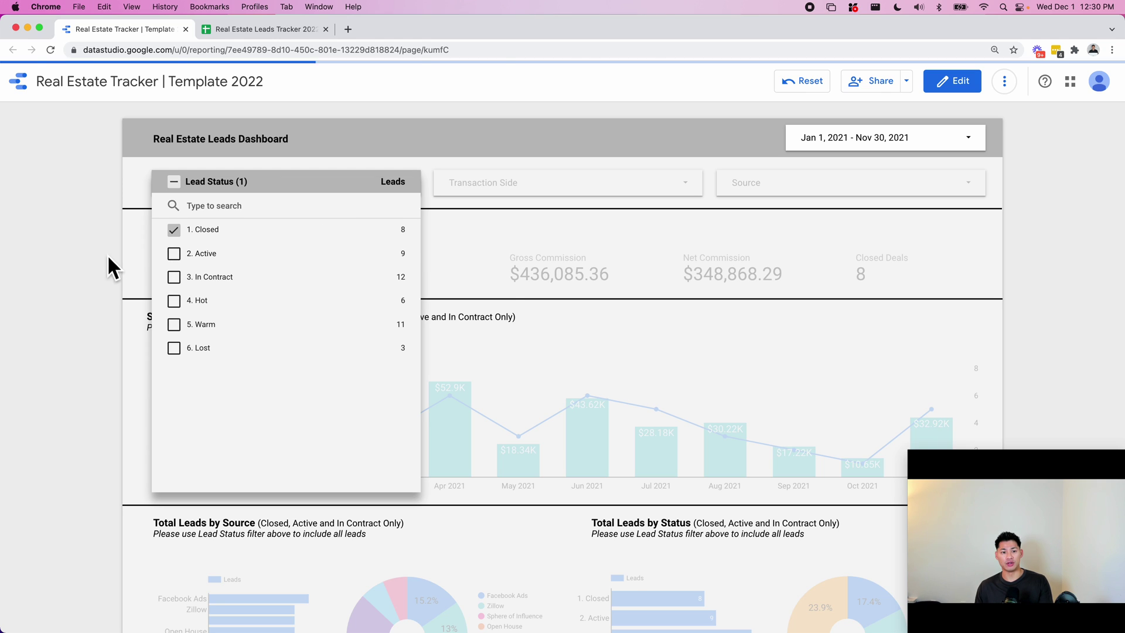
pyautogui.click(105, 253)
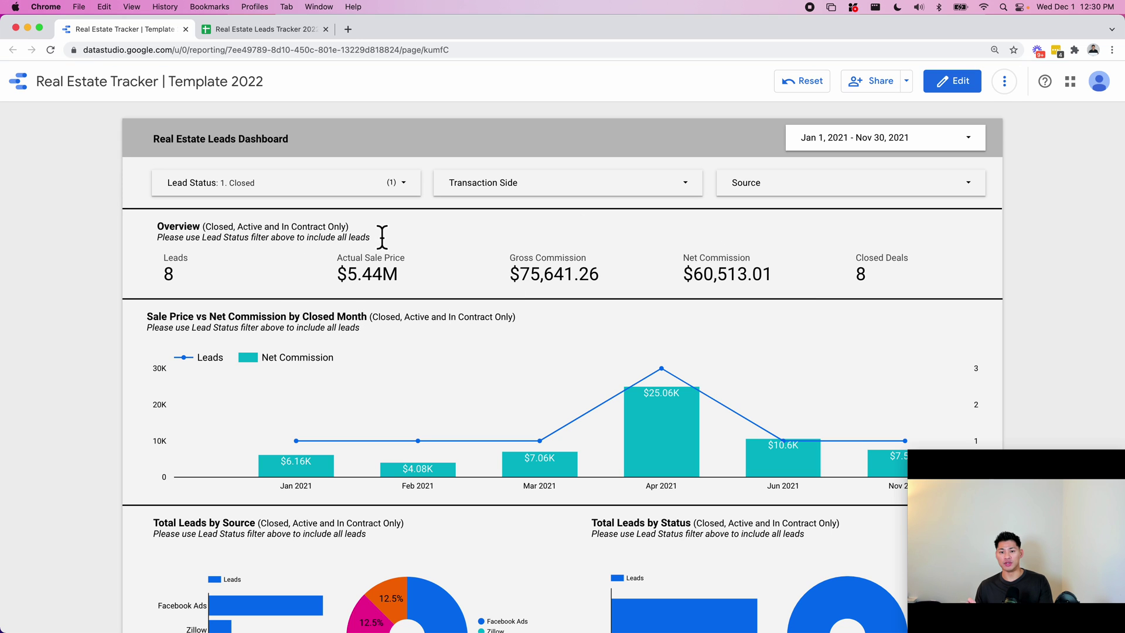
# - Set J53's Lead Status to 1. Closed in the spreadsheet, then reset the dashboard filters
pyautogui.click(264, 29)
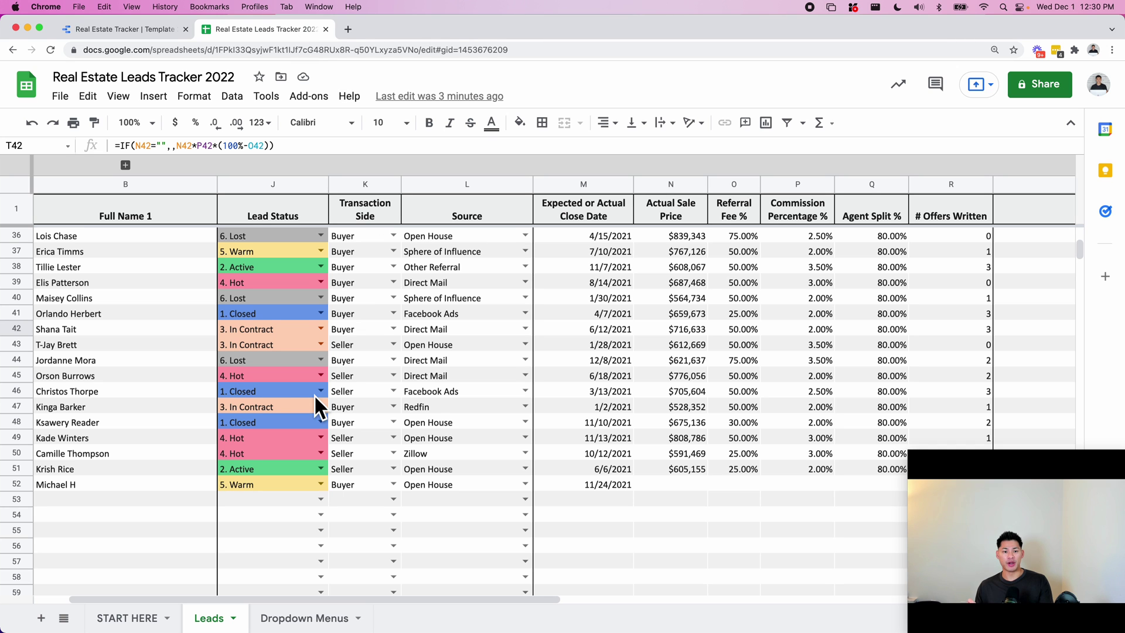
pyautogui.click(324, 501)
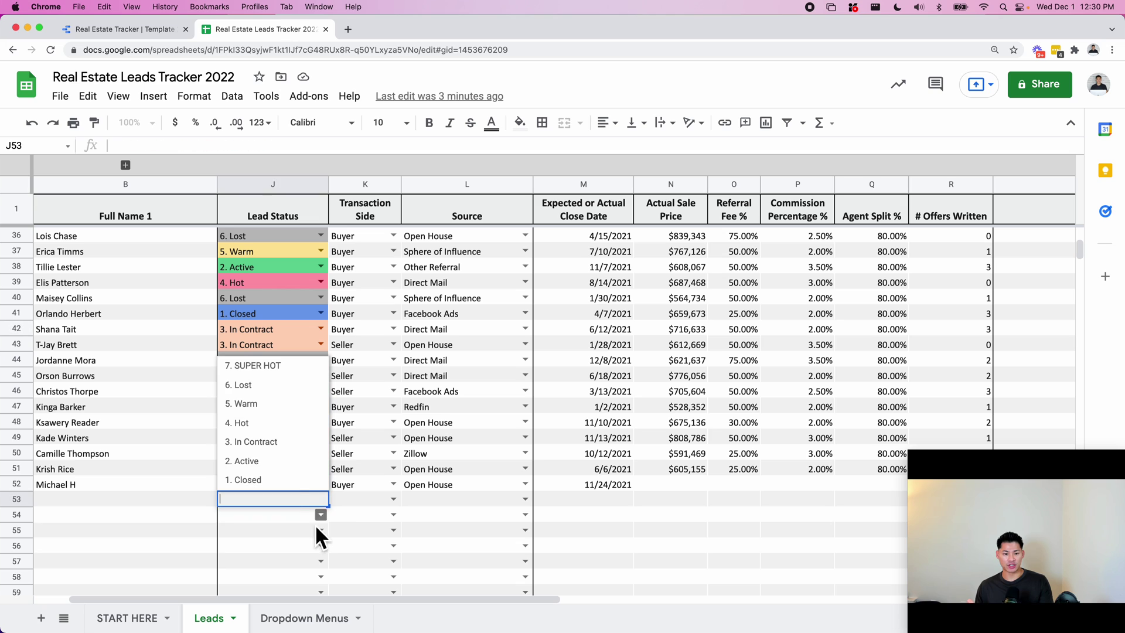
pyautogui.click(297, 490)
pyautogui.click(144, 29)
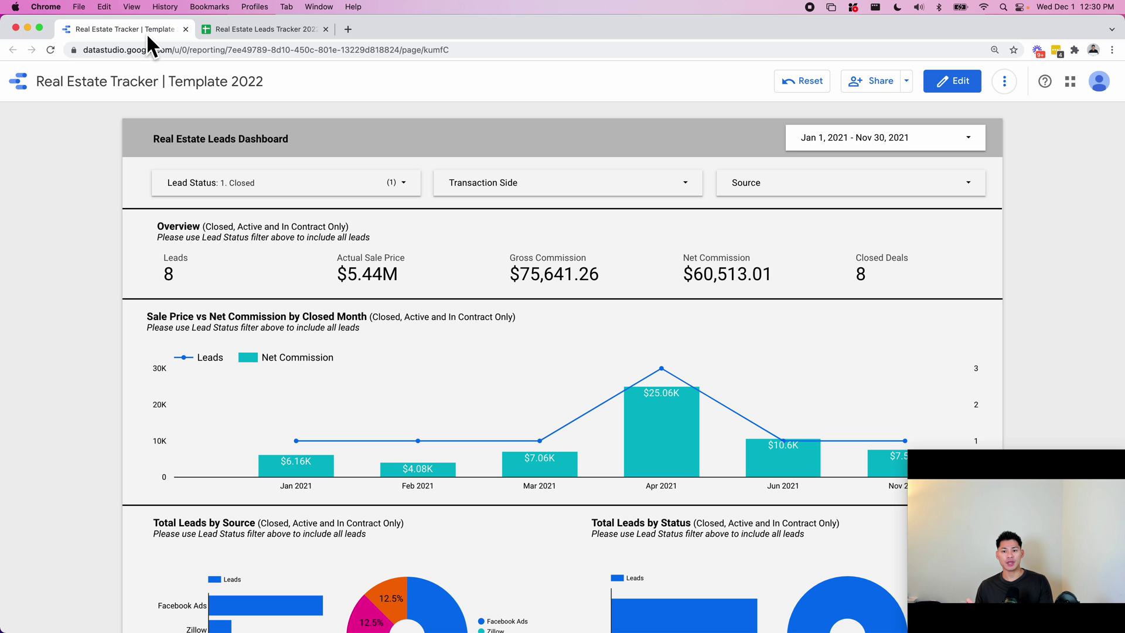
pyautogui.click(800, 83)
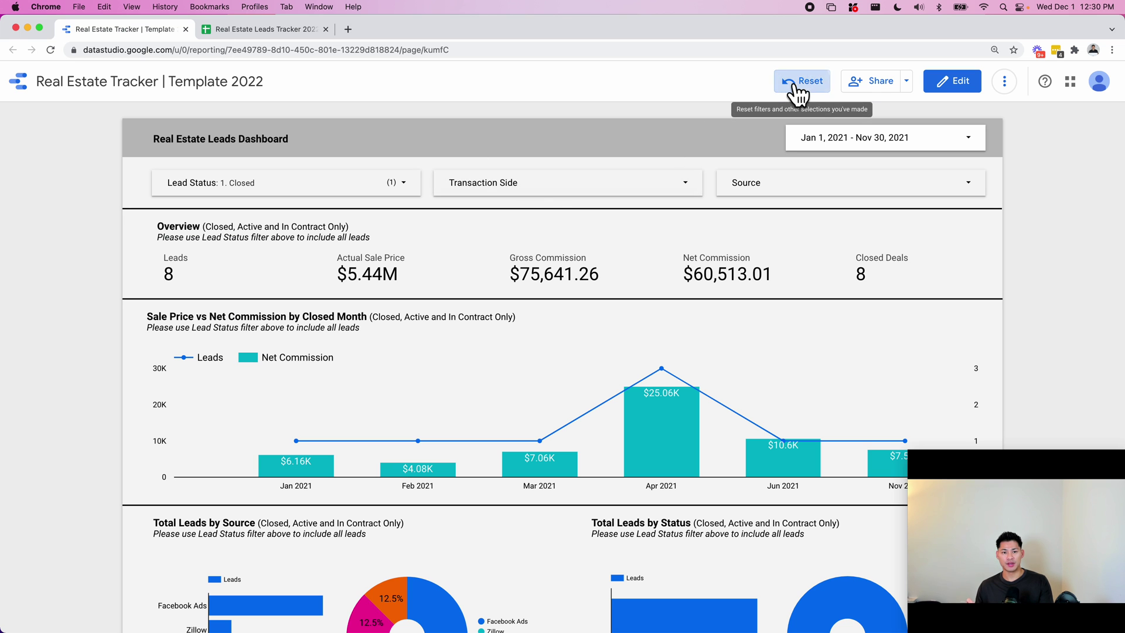
# - Filter Transaction Side to Buyer only, then reset the filter
pyautogui.click(609, 191)
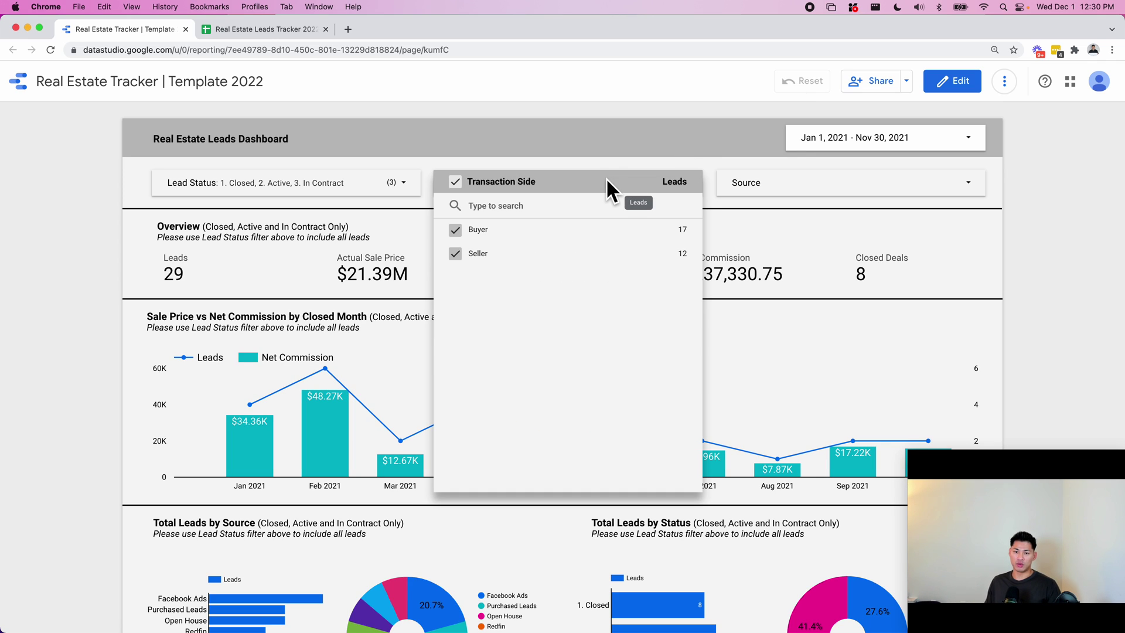
pyautogui.moveTo(658, 242)
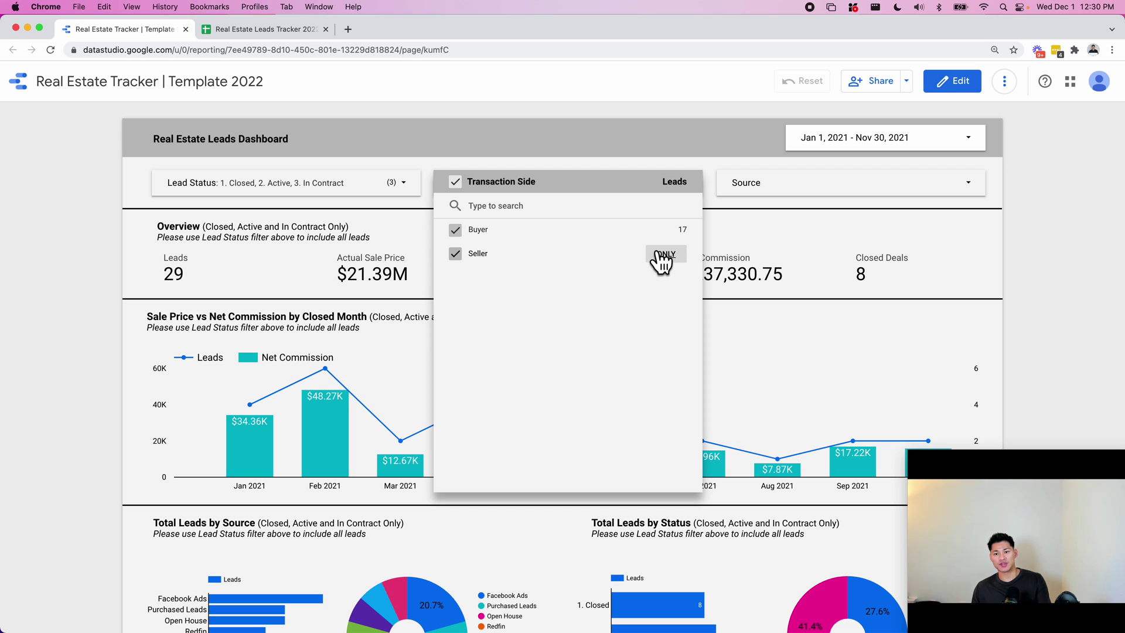
pyautogui.click(665, 231)
pyautogui.click(82, 270)
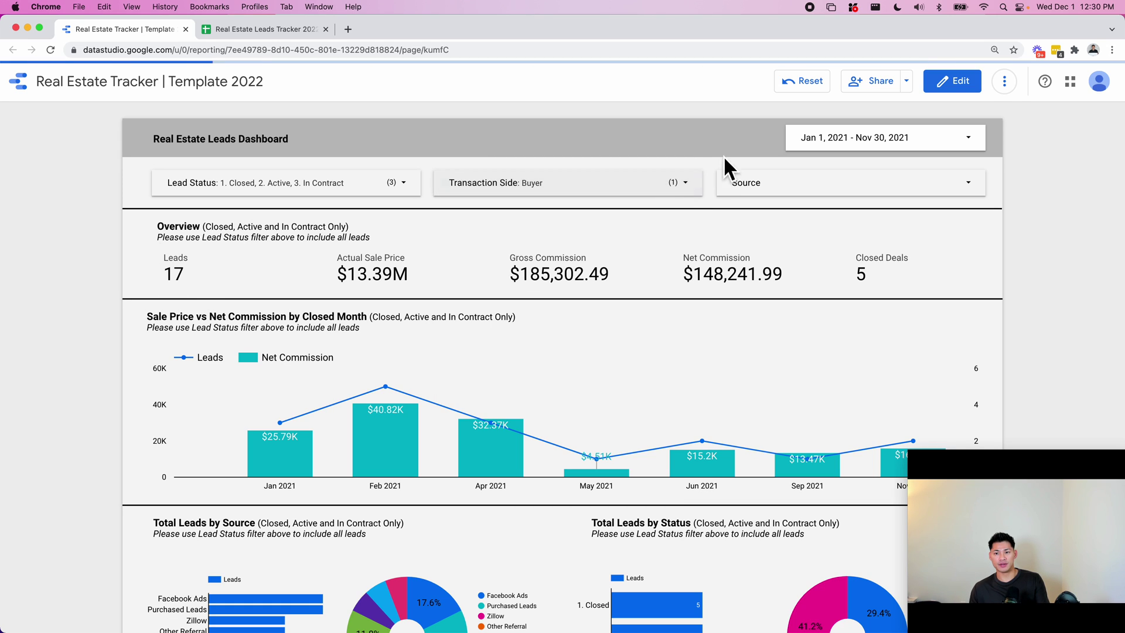
pyautogui.click(782, 82)
# - Filter Source to Facebook Ads only, then reset the filter
pyautogui.click(829, 185)
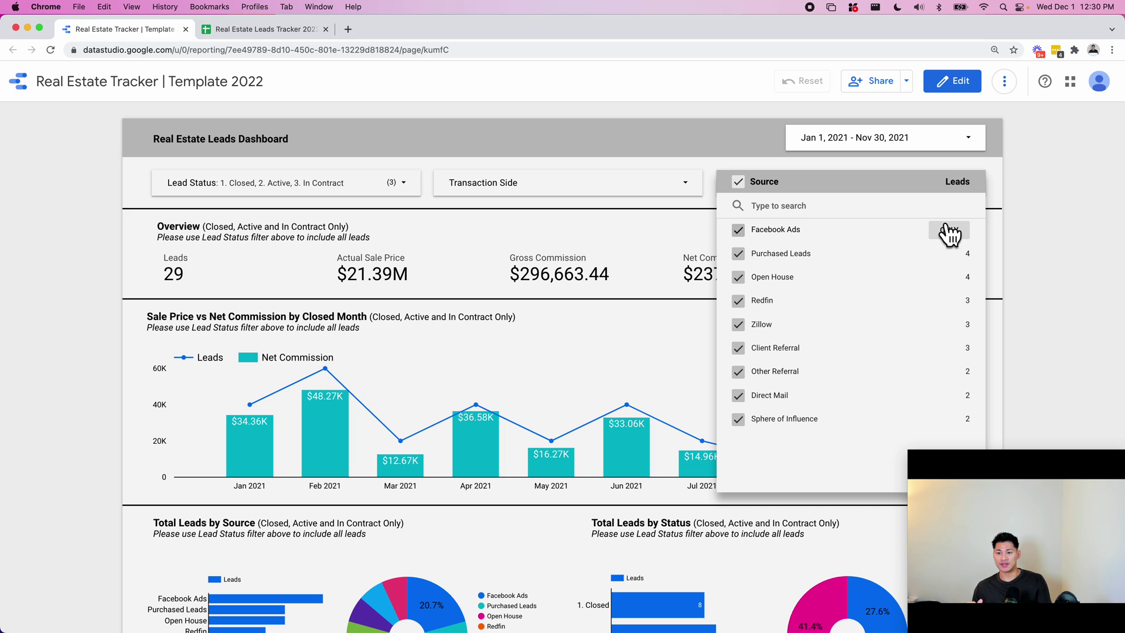
pyautogui.click(949, 231)
pyautogui.click(1078, 241)
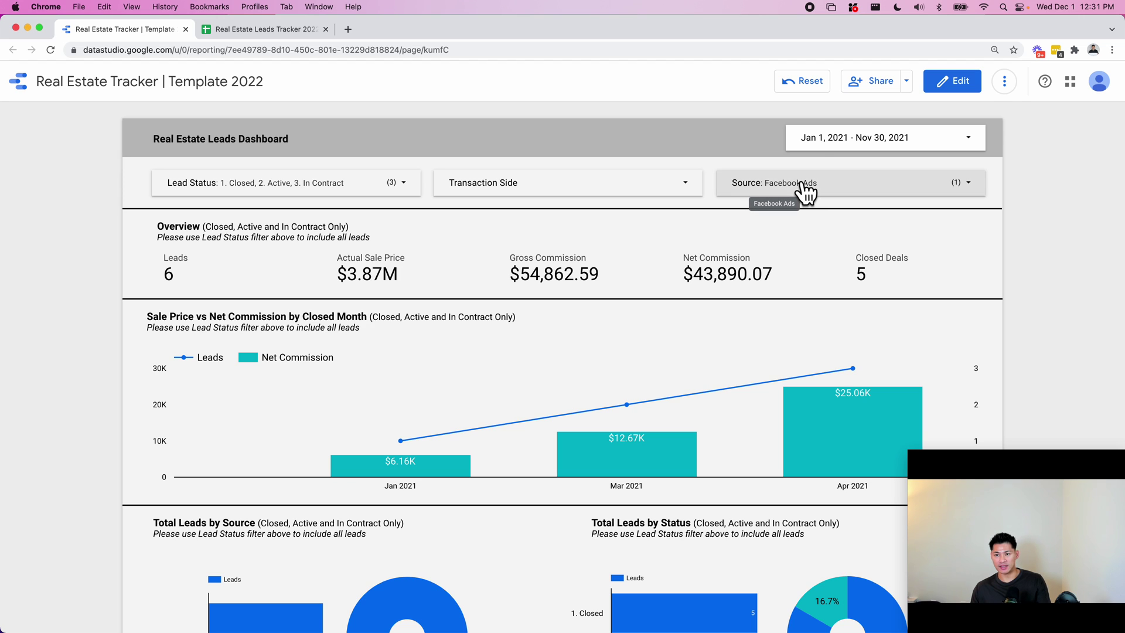
pyautogui.click(799, 82)
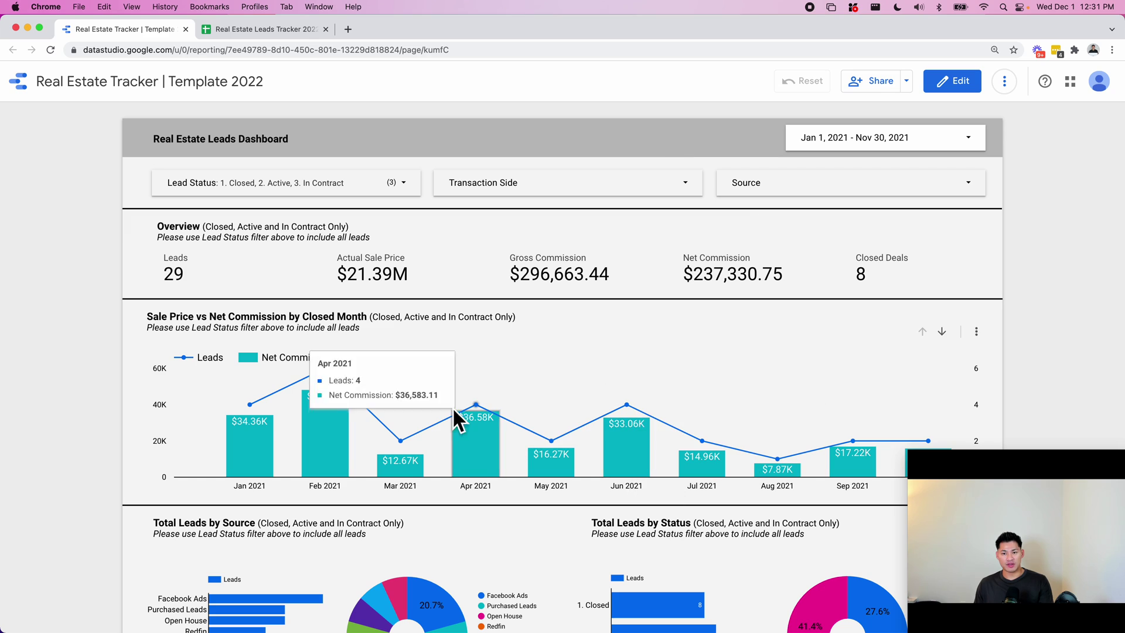
# - Filter Lead Status to 6. Lost only, then reset to the default statuses
pyautogui.click(237, 186)
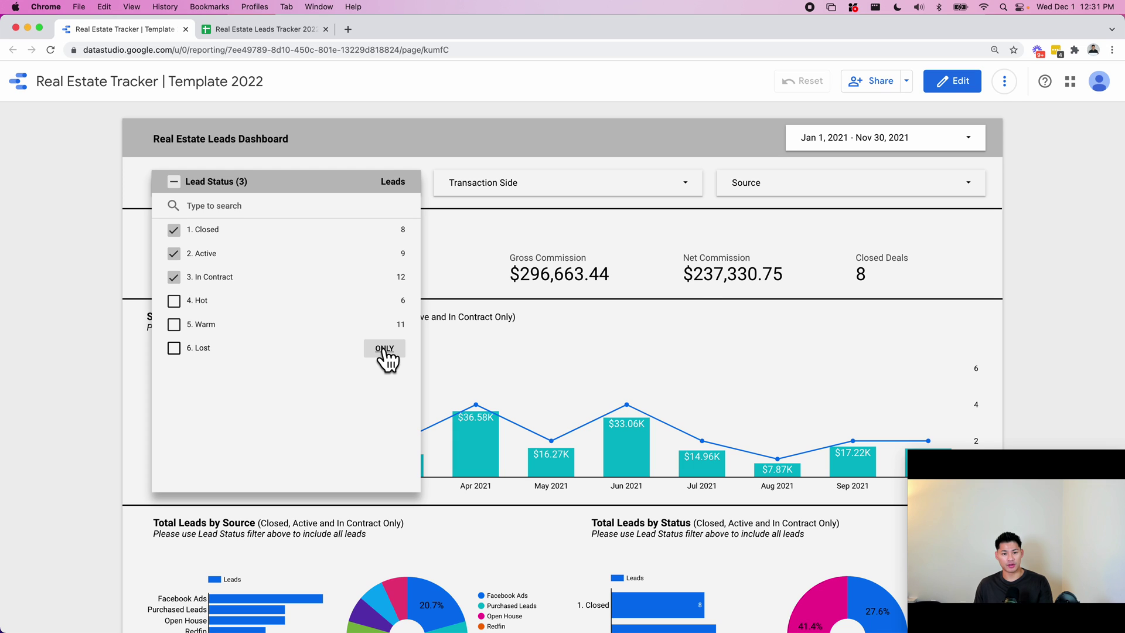
pyautogui.click(384, 350)
pyautogui.click(58, 272)
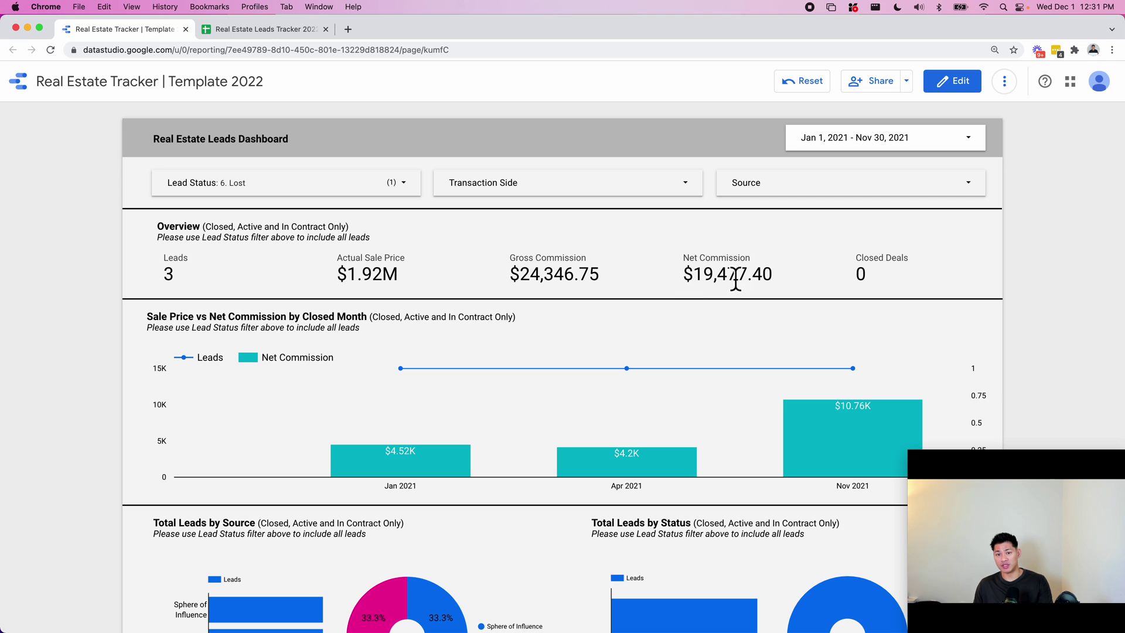
pyautogui.click(807, 103)
pyautogui.scroll(-2, 207, 244)
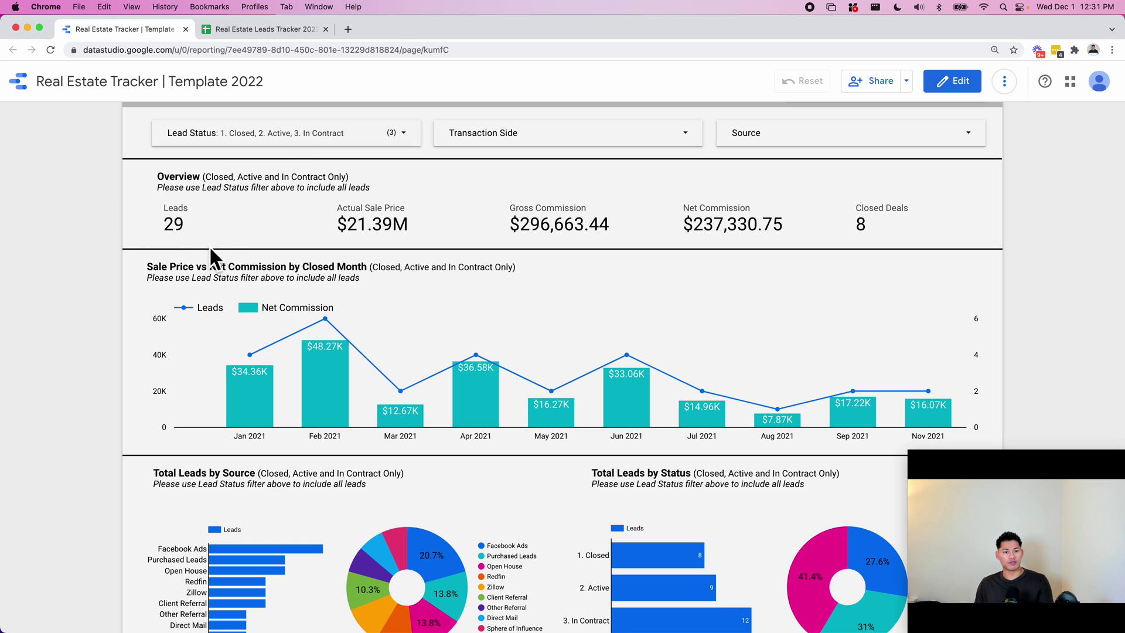
pyautogui.click(223, 31)
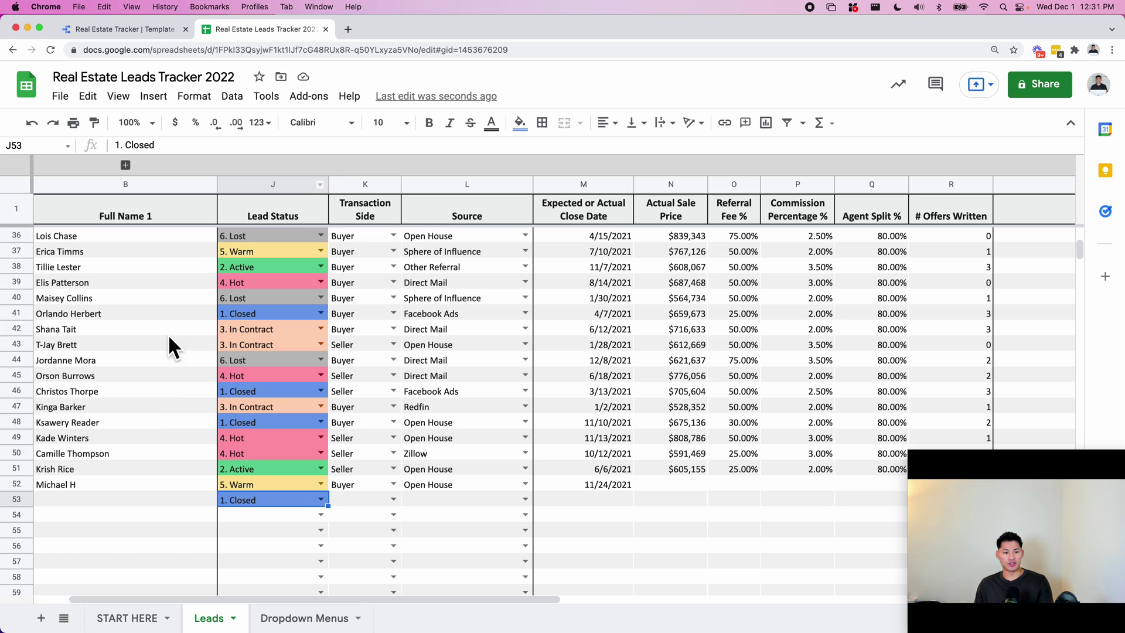
# - Return to the Real Estate Tracker | Template dashboard in Data Studio
pyautogui.click(167, 32)
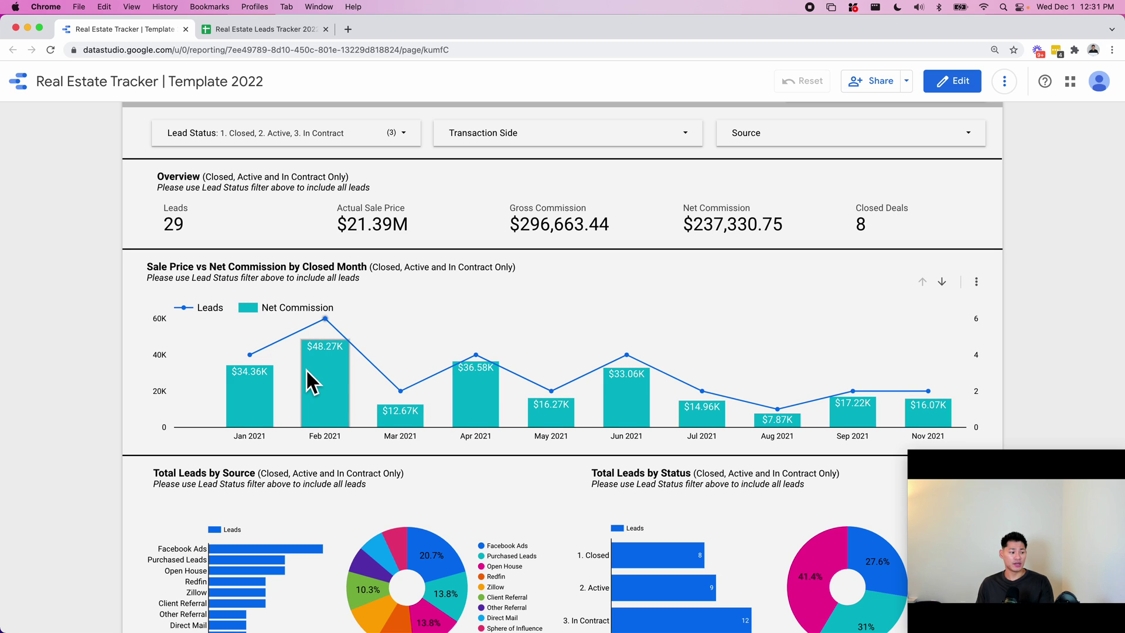
pyautogui.moveTo(280, 385)
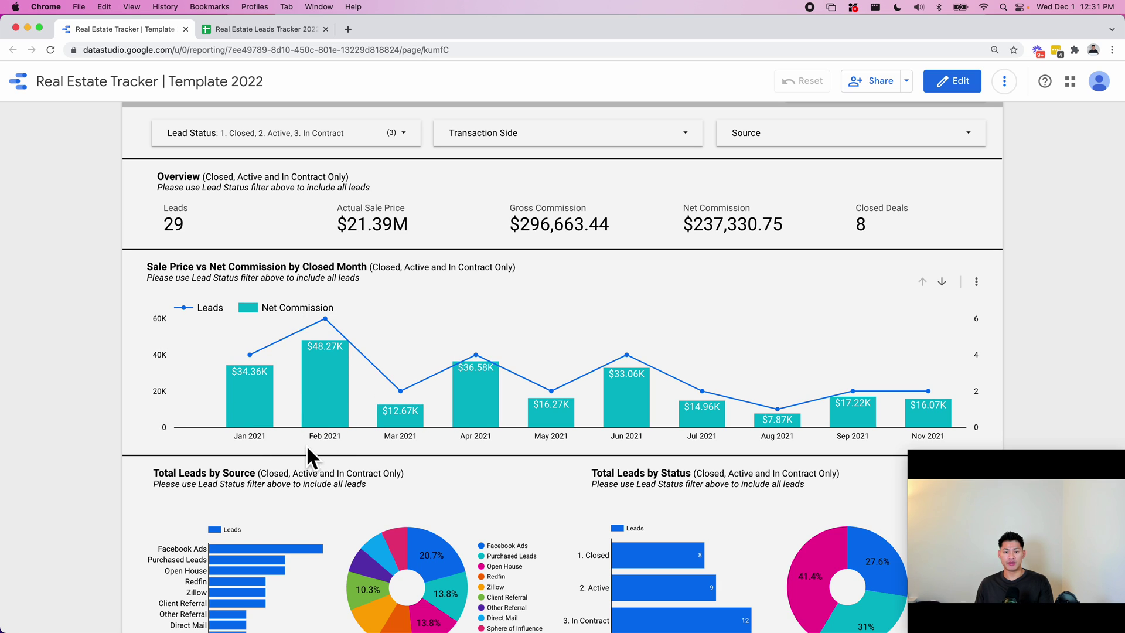
pyautogui.moveTo(319, 432)
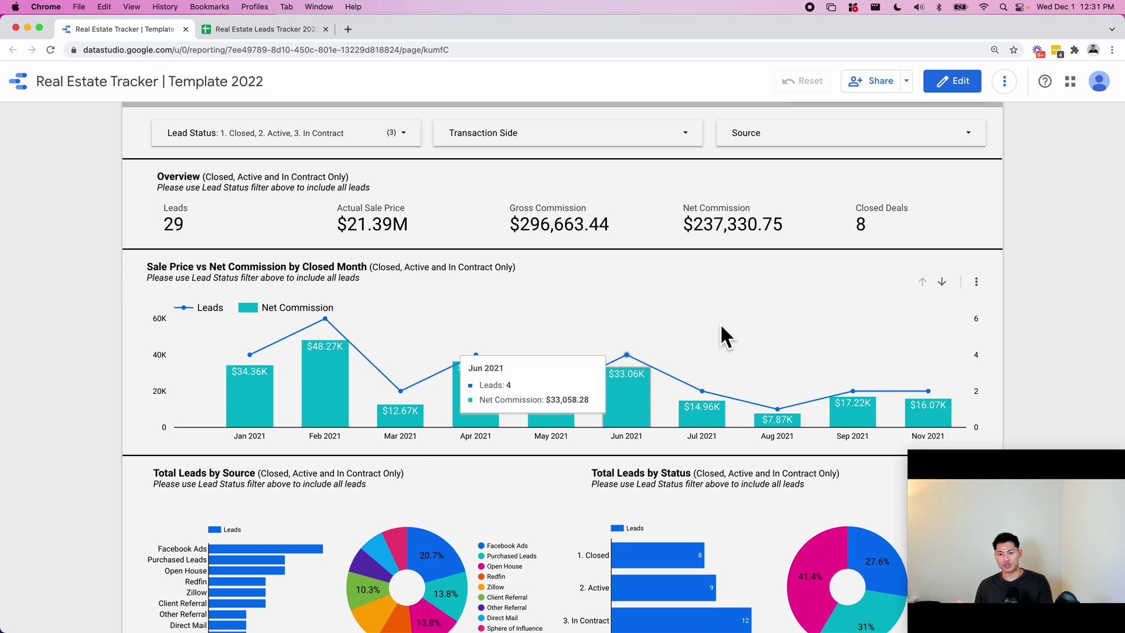
# - Drill the chart from months to weeks and apply the Last 30 days date range
pyautogui.click(942, 283)
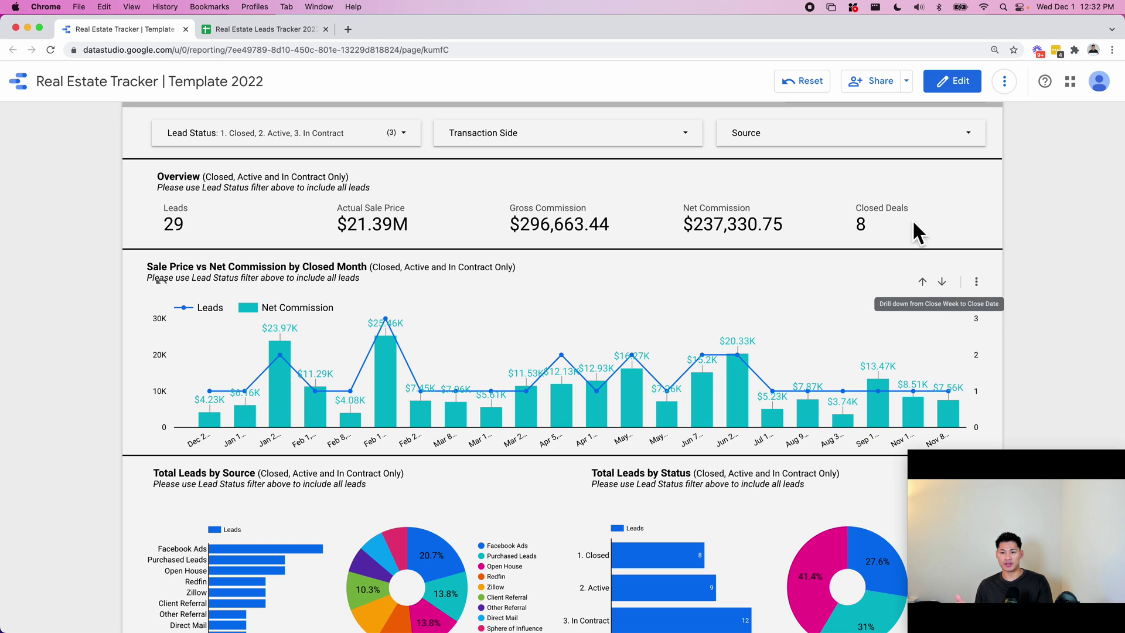
pyautogui.scroll(1, 914, 226)
pyautogui.click(877, 142)
pyautogui.click(930, 149)
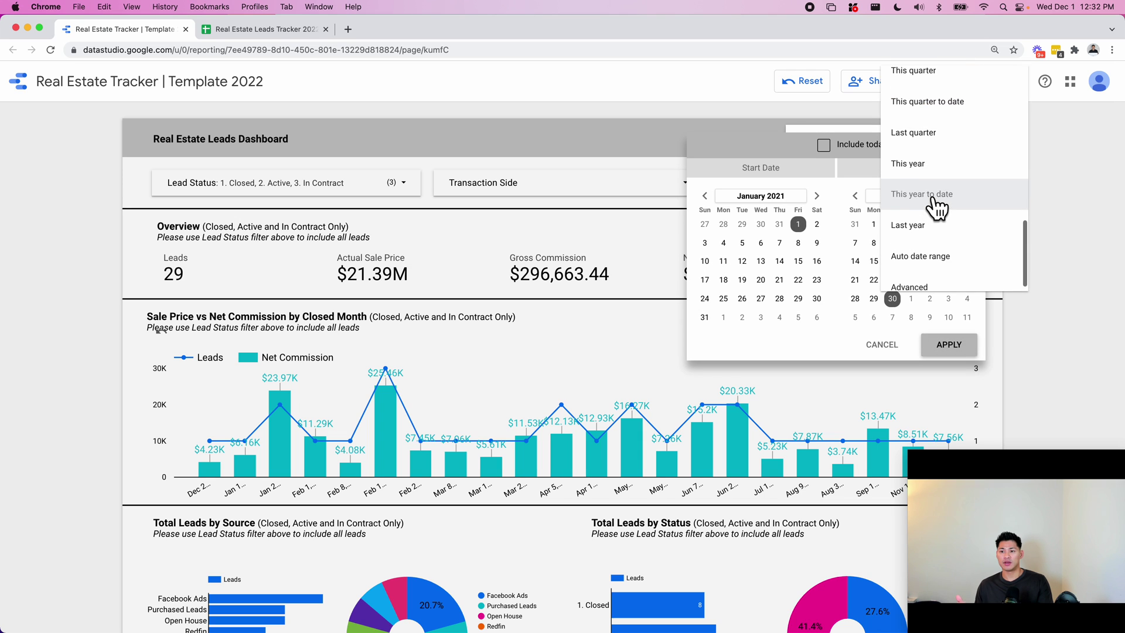
pyautogui.scroll(5, 936, 211)
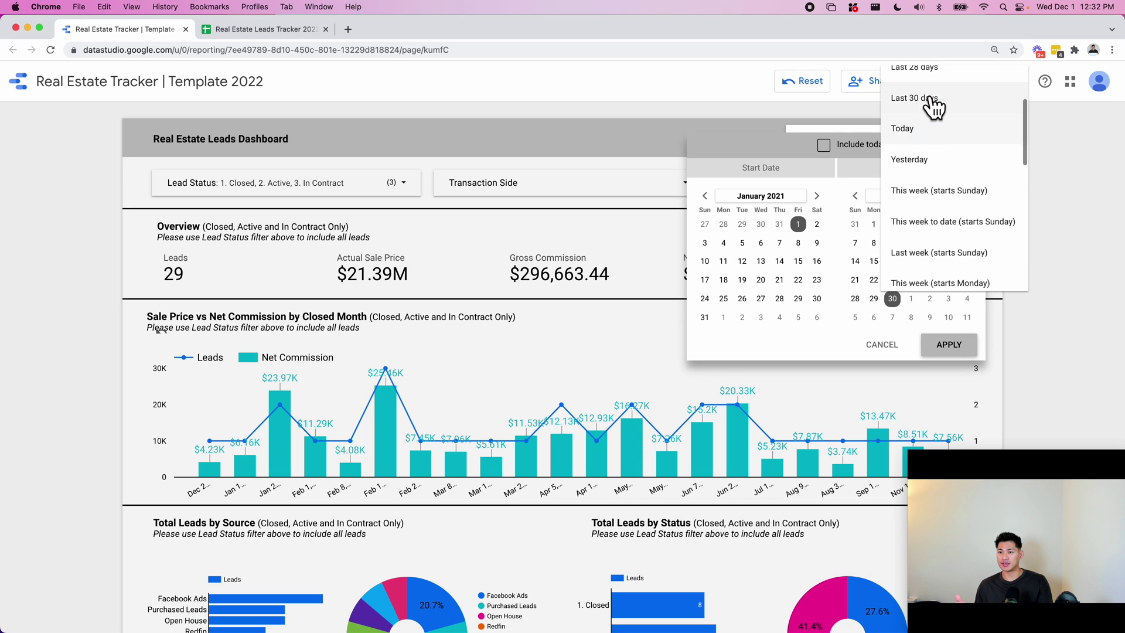
pyautogui.click(933, 98)
pyautogui.click(949, 345)
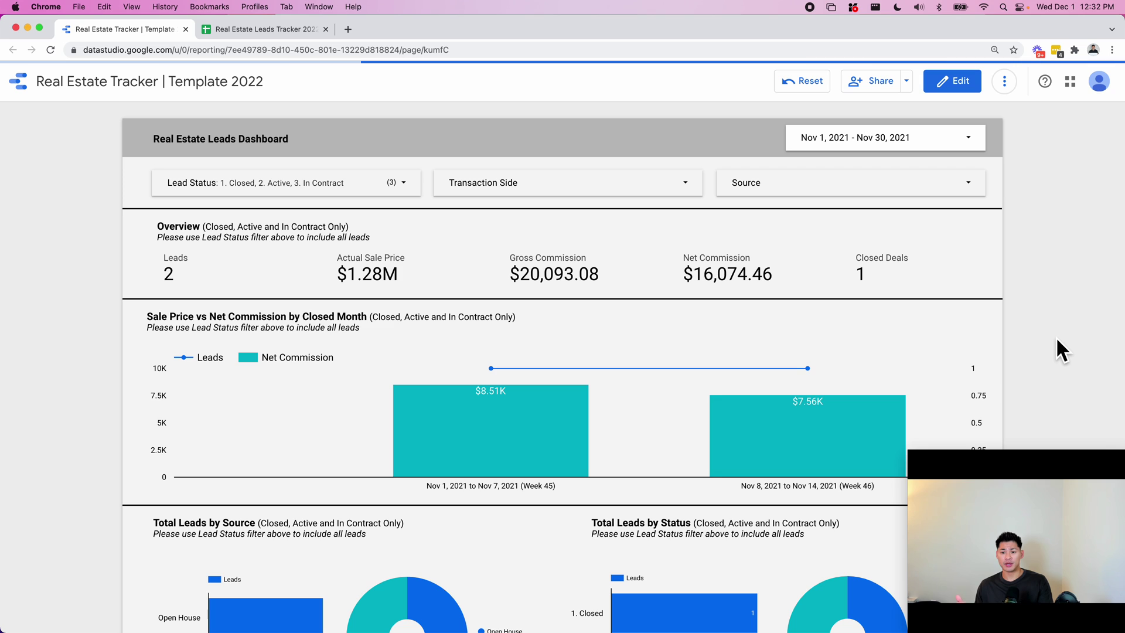
# - Drill down to dates, reset the date range, then return the chart to monthly bars
pyautogui.scroll(-1, 810, 385)
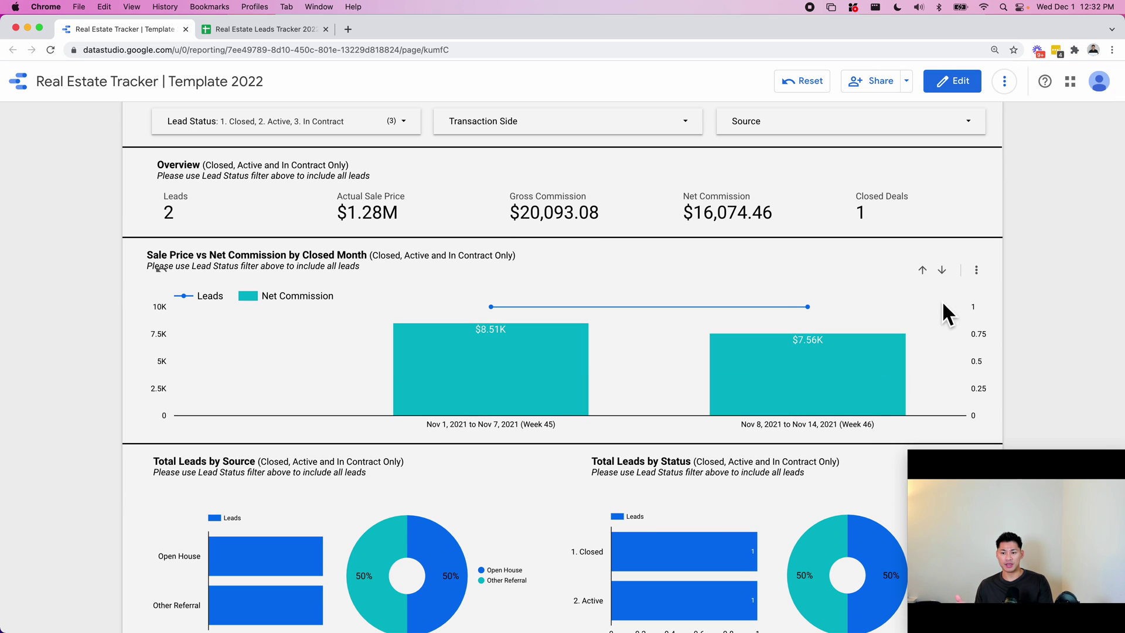
pyautogui.click(950, 271)
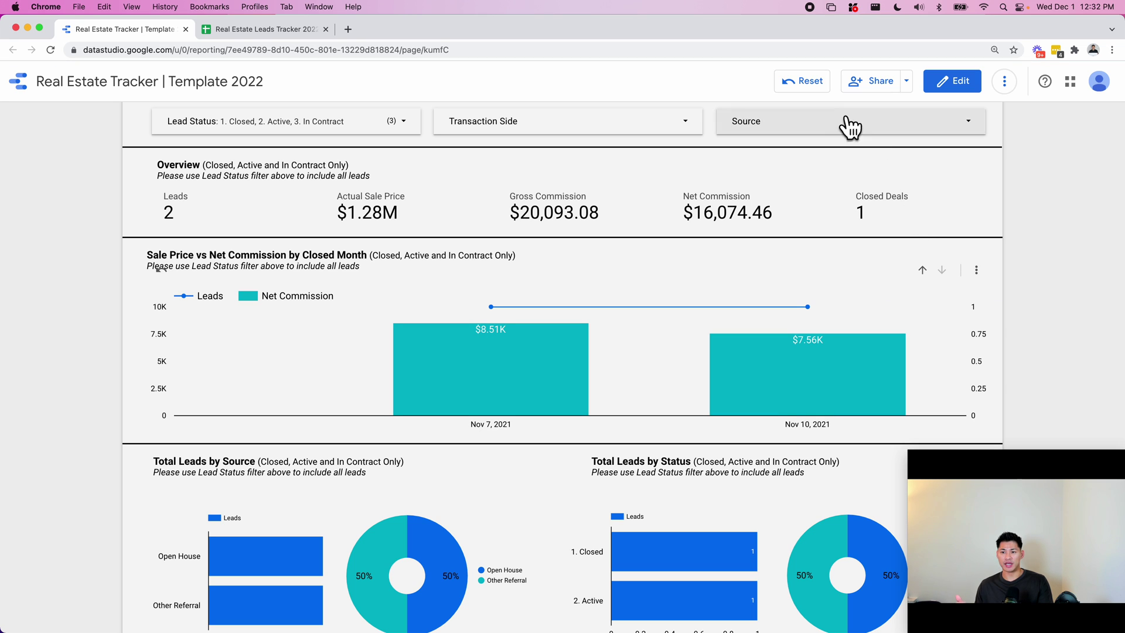
pyautogui.click(805, 89)
pyautogui.click(942, 271)
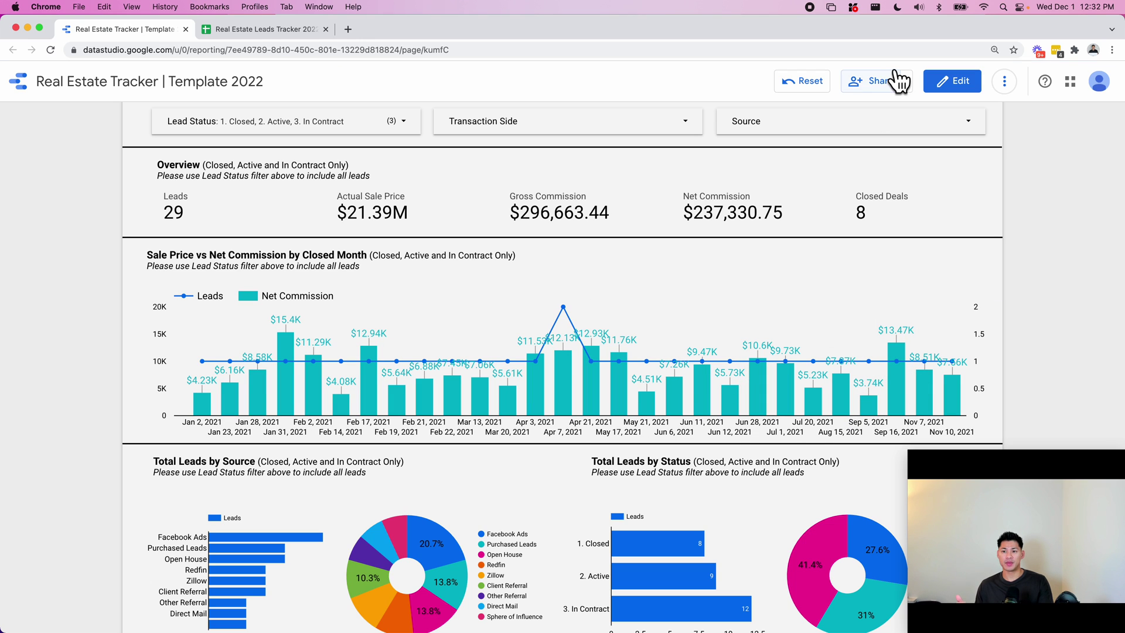
pyautogui.click(811, 82)
# - Filter Lead Status to only 1. Closed, then restore the three default statuses
pyautogui.scroll(1, 596, 252)
pyautogui.click(340, 165)
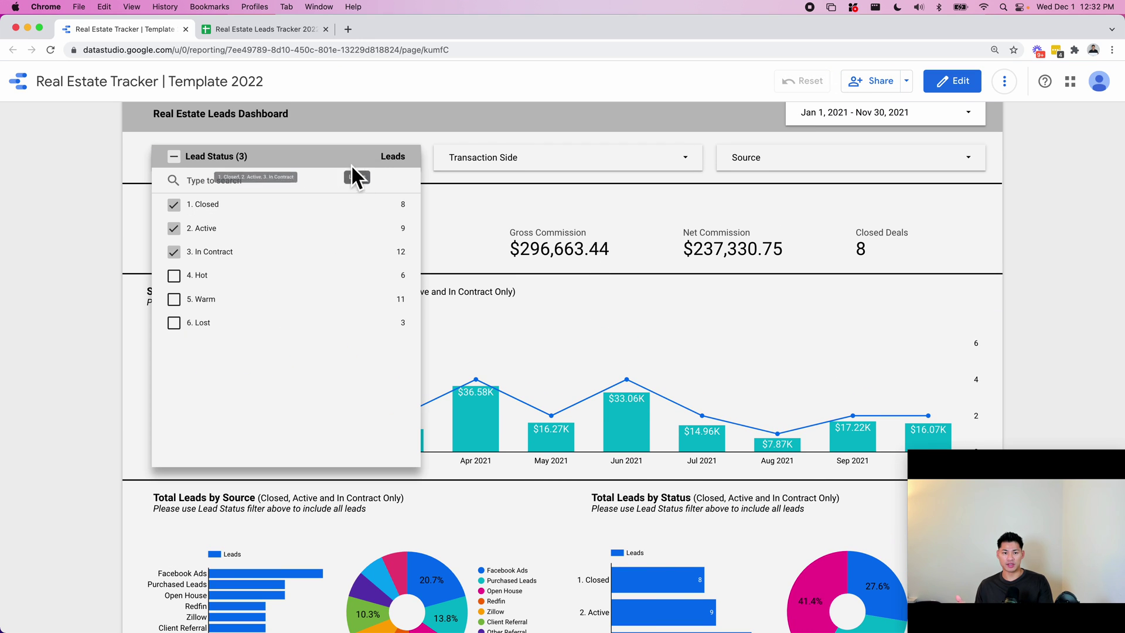
pyautogui.click(384, 205)
pyautogui.click(59, 248)
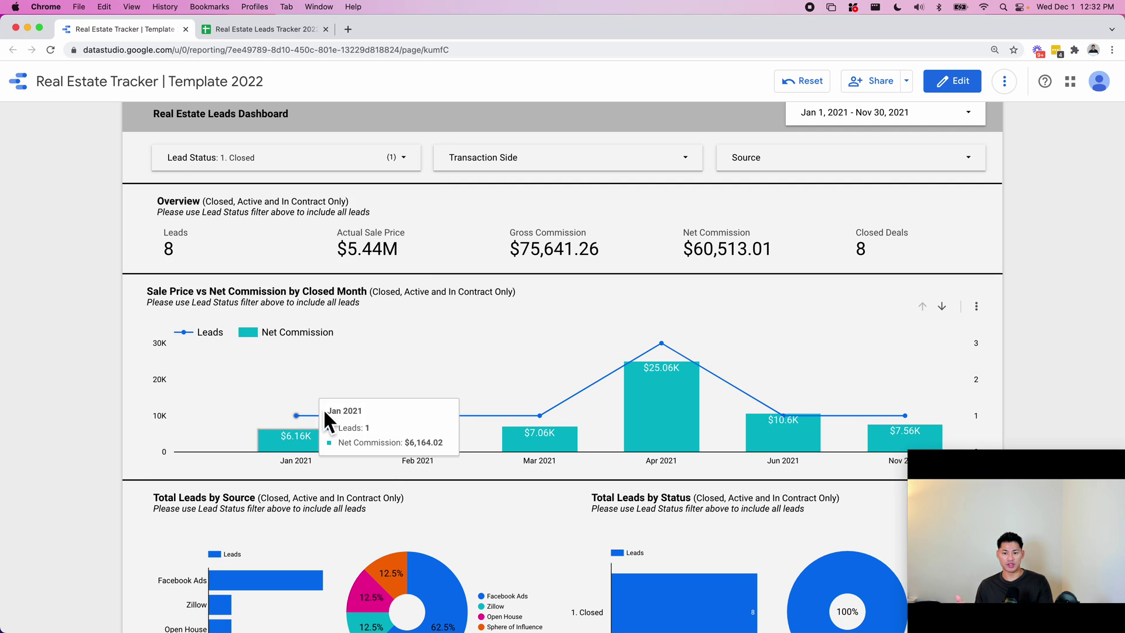
pyautogui.moveTo(389, 409)
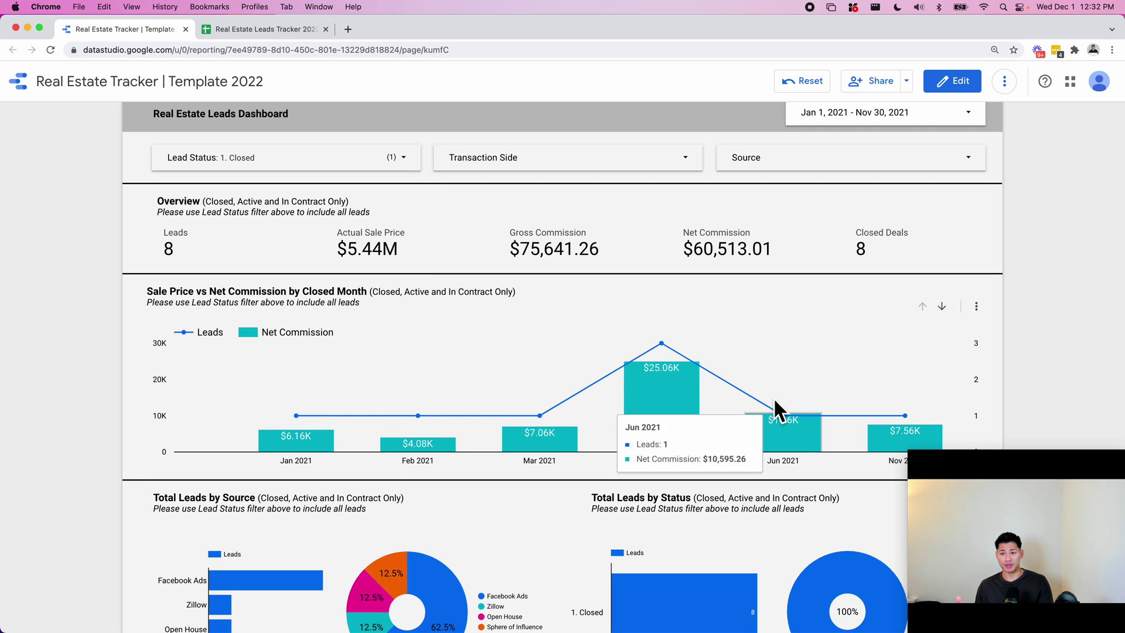
pyautogui.click(796, 88)
pyautogui.scroll(-5, 146, 350)
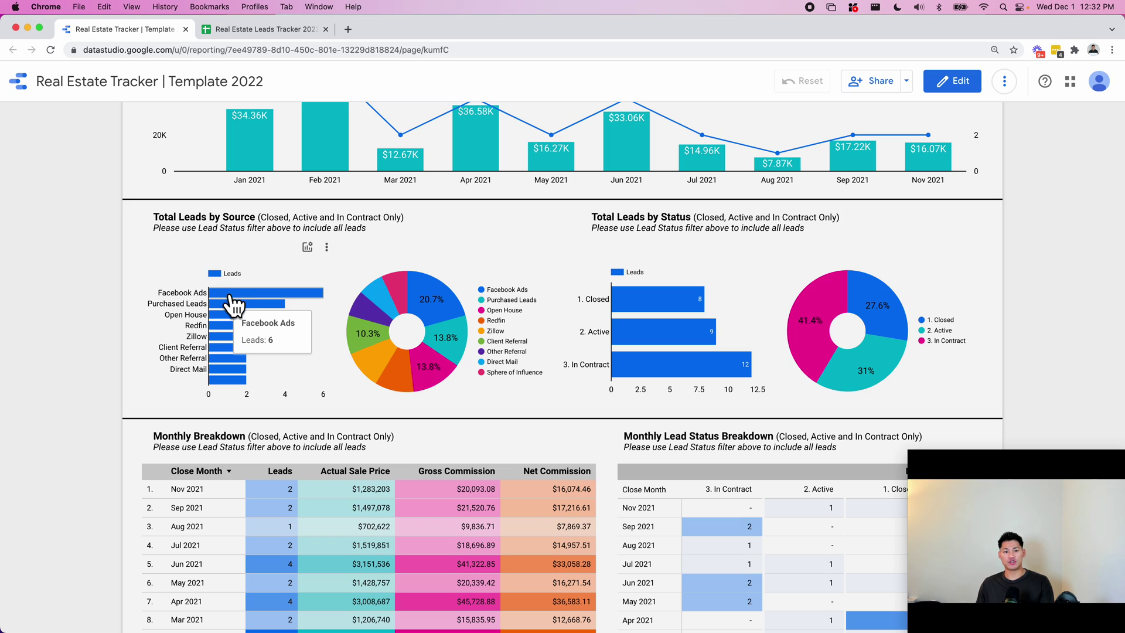
pyautogui.moveTo(231, 305)
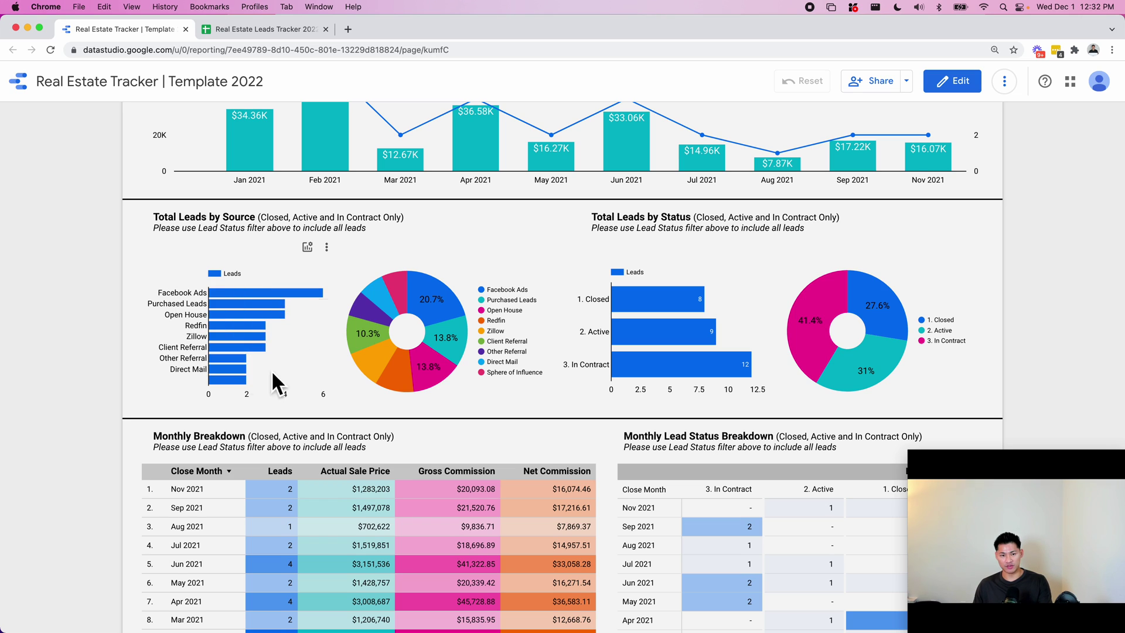
pyautogui.moveTo(218, 337)
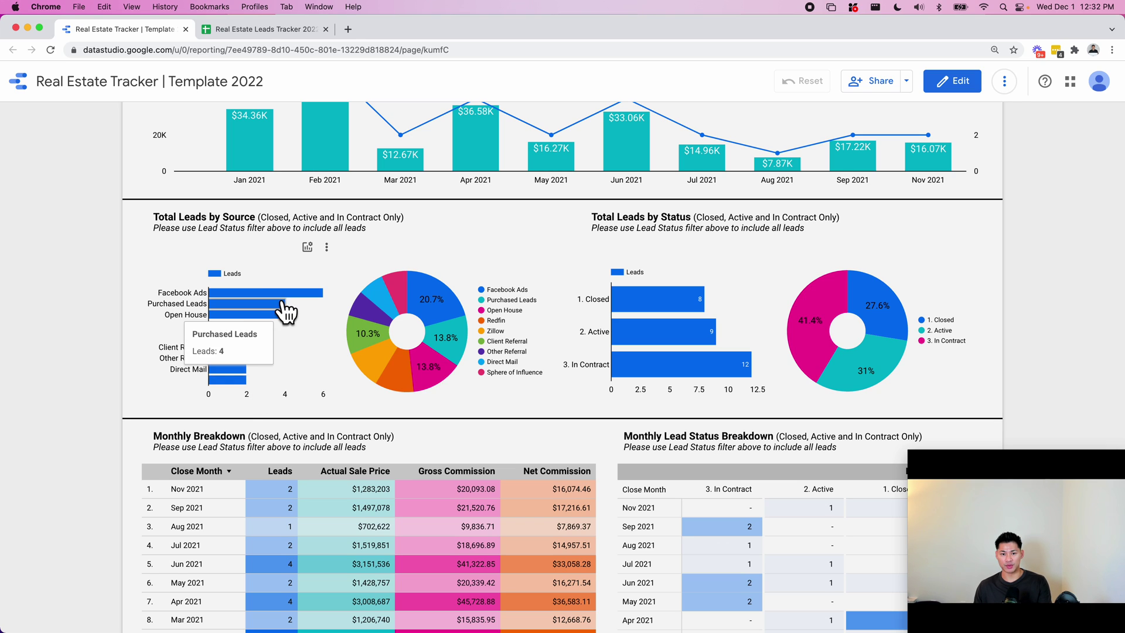
pyautogui.moveTo(430, 311)
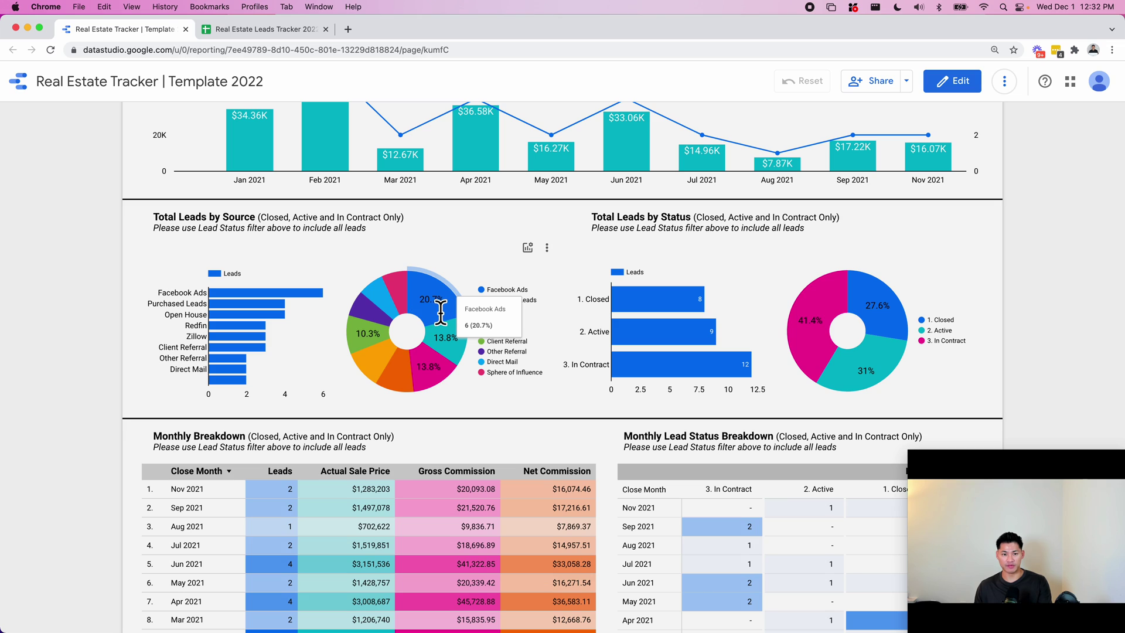
pyautogui.click(307, 247)
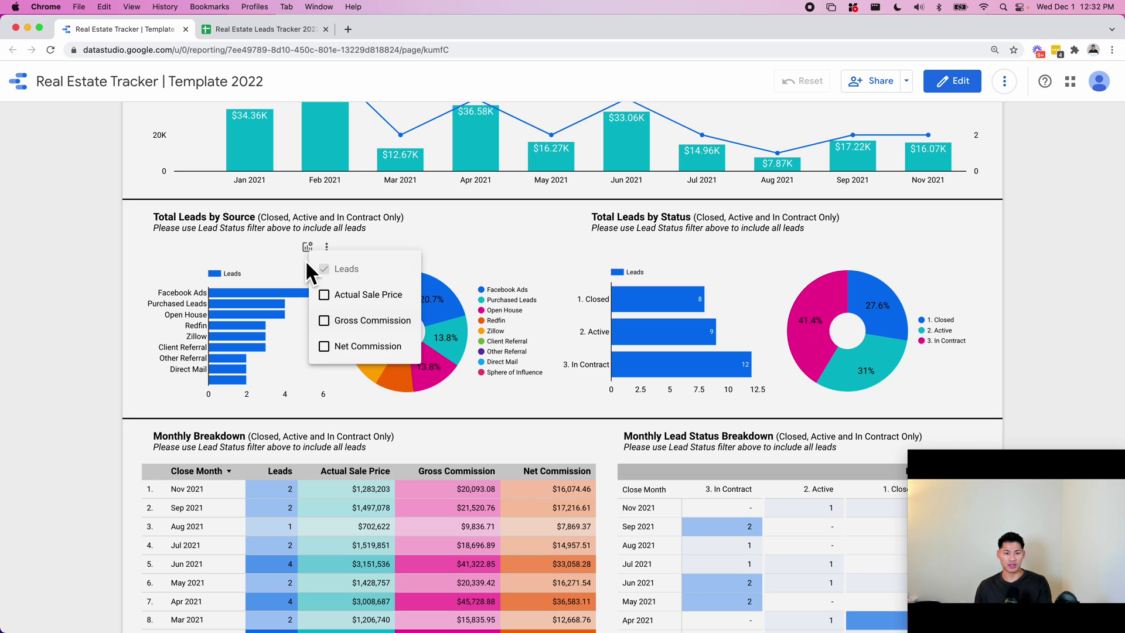
pyautogui.click(324, 345)
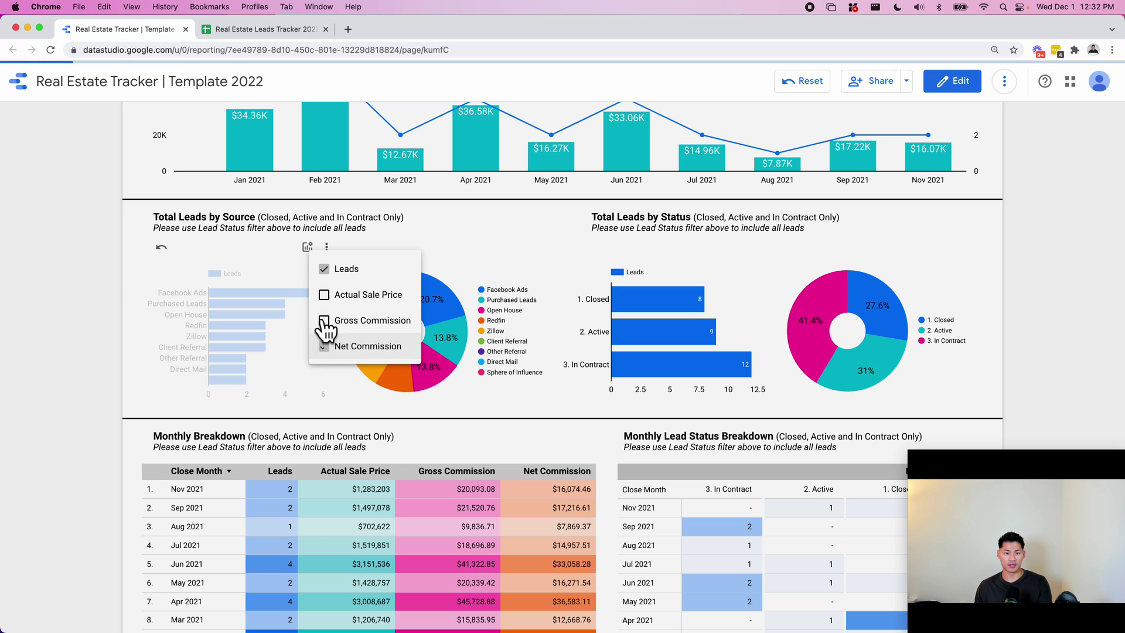
pyautogui.click(324, 269)
pyautogui.click(123, 287)
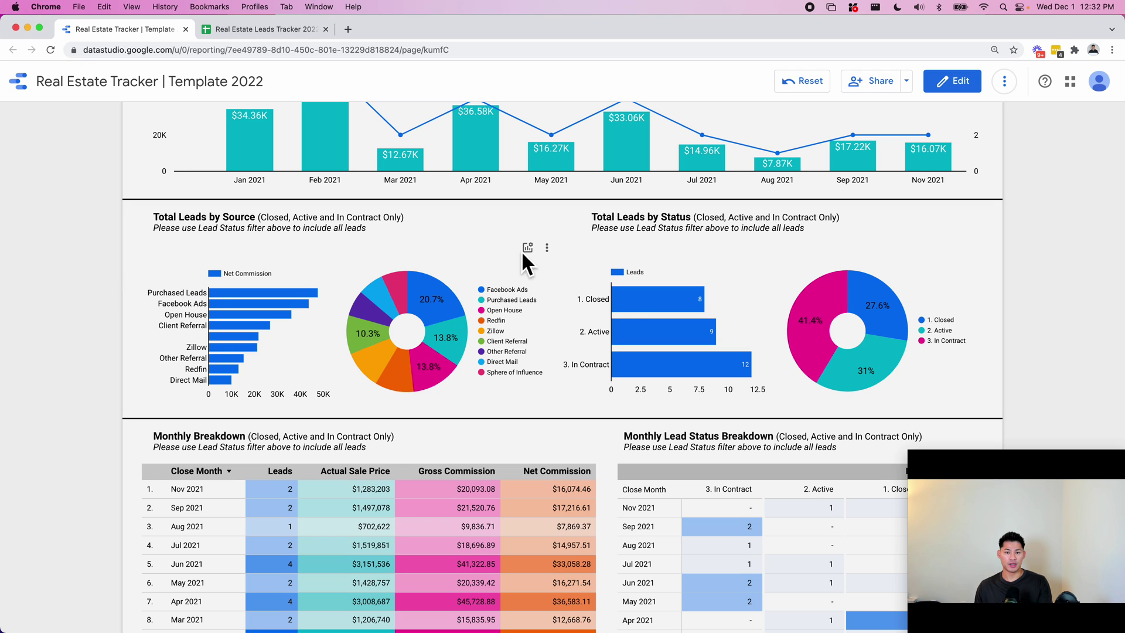
pyautogui.click(527, 246)
pyautogui.click(549, 340)
pyautogui.click(120, 259)
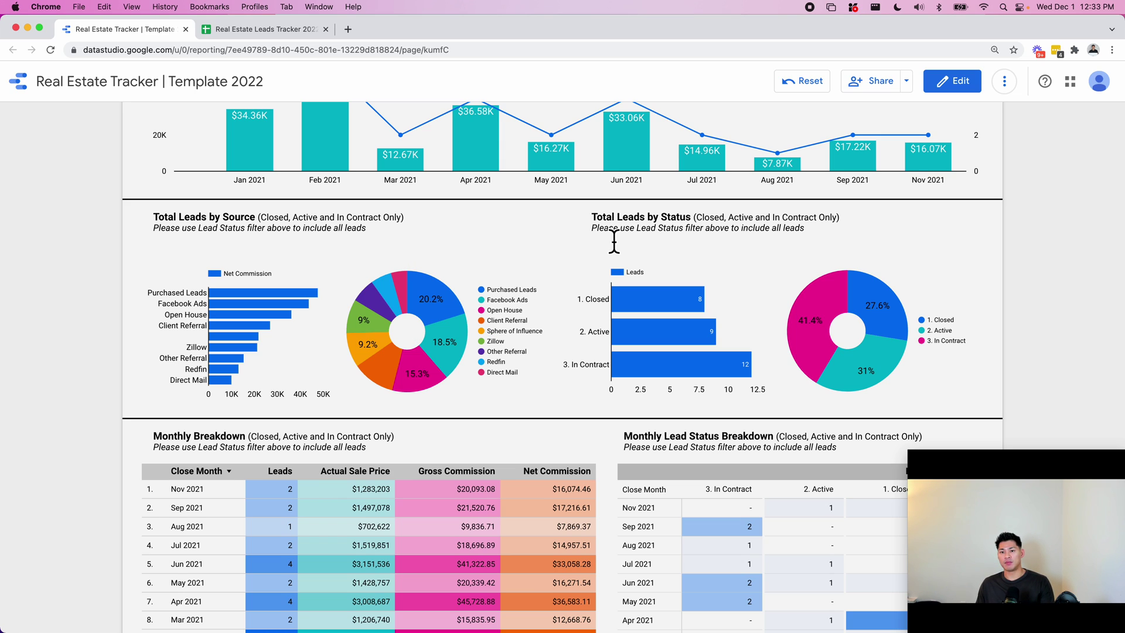
pyautogui.click(795, 82)
pyautogui.click(224, 31)
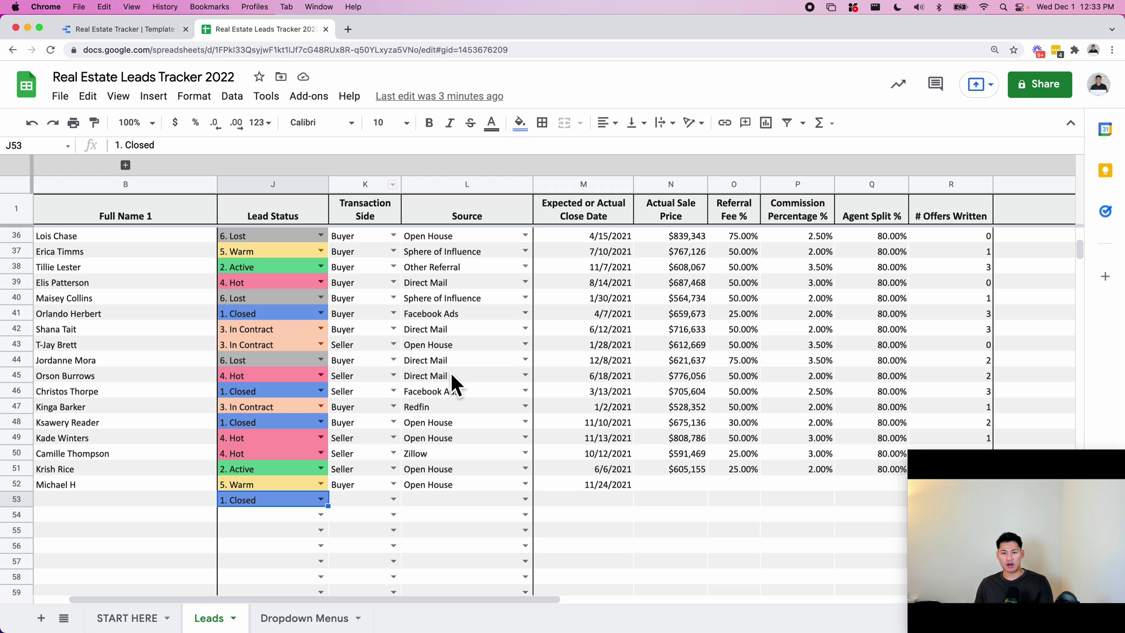
pyautogui.scroll(10, 450, 371)
pyautogui.scroll(5, 171, 318)
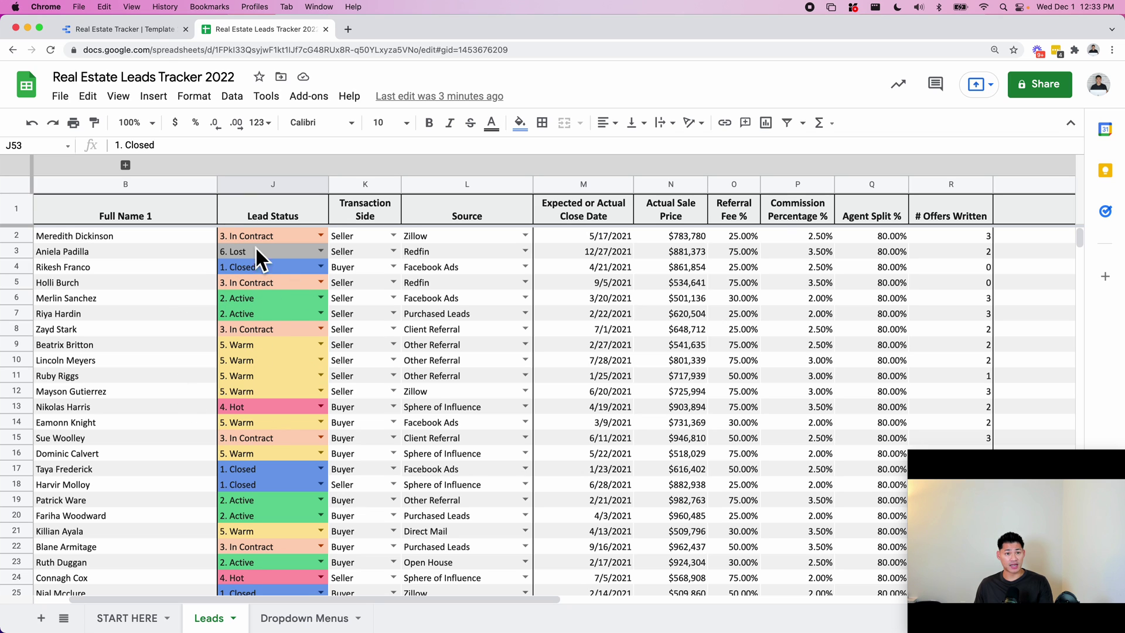
pyautogui.click(123, 30)
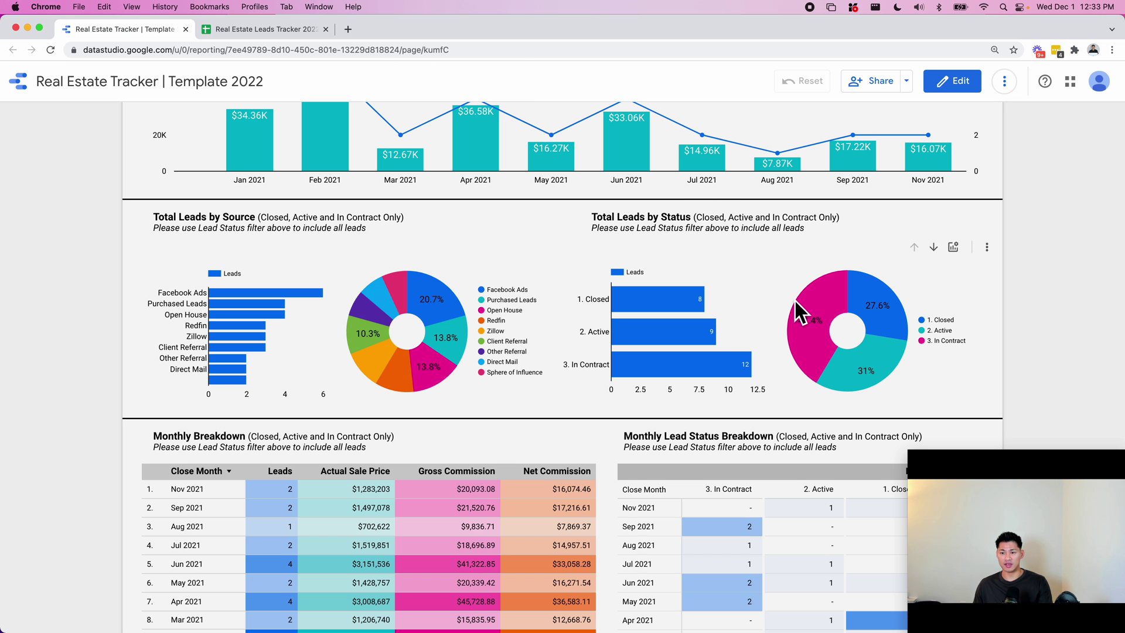
pyautogui.moveTo(863, 294)
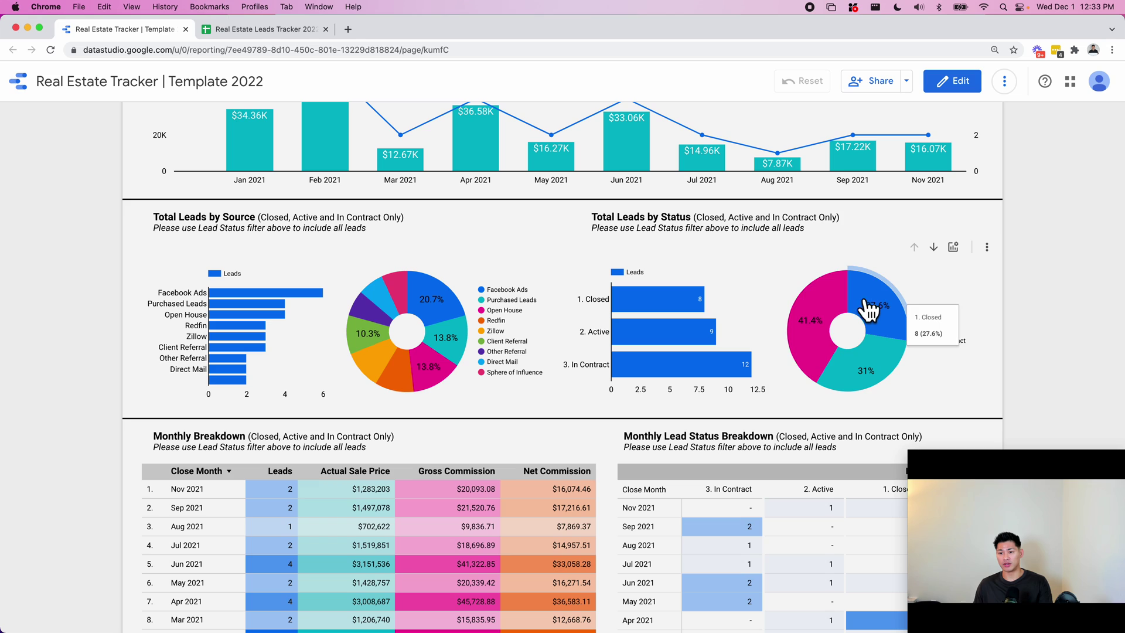
pyautogui.moveTo(821, 325)
pyautogui.moveTo(856, 375)
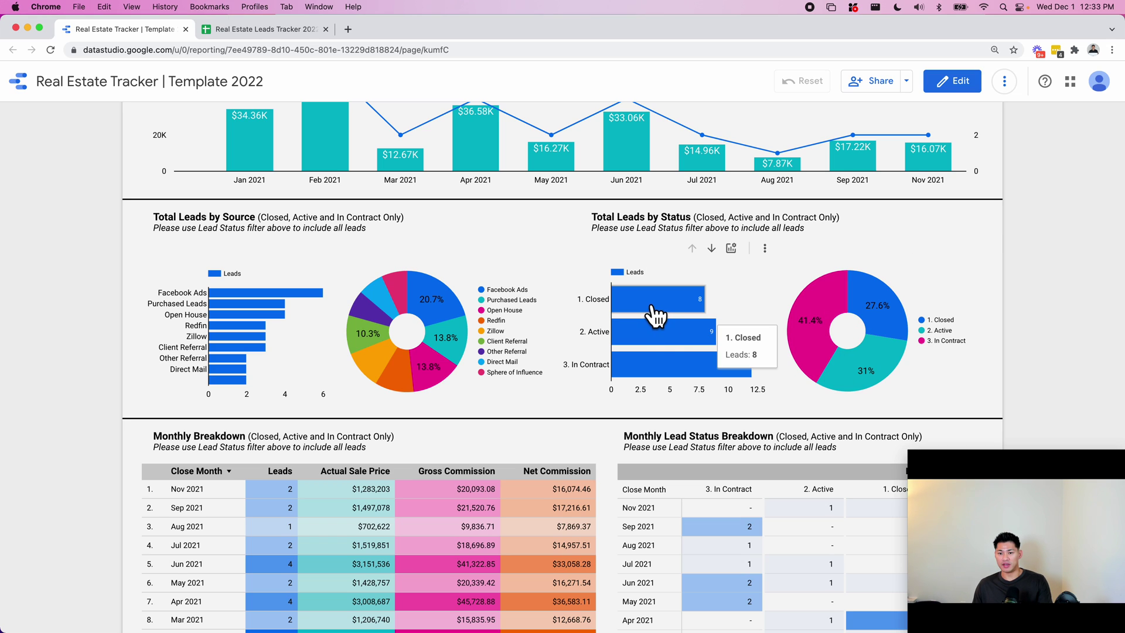
pyautogui.scroll(10, 580, 270)
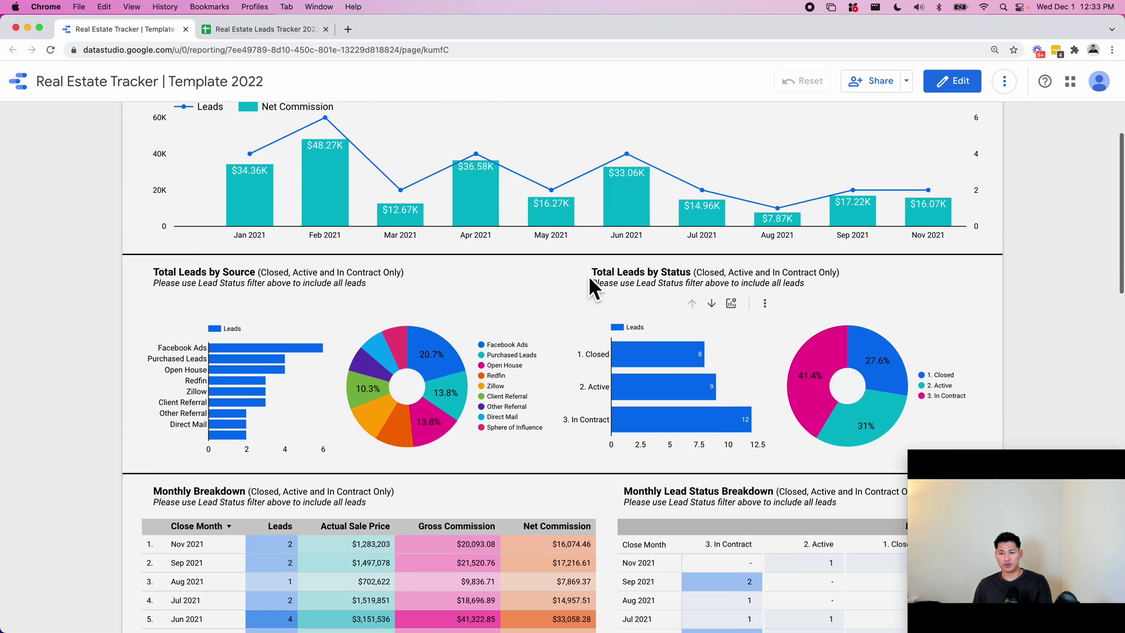
pyautogui.click(376, 184)
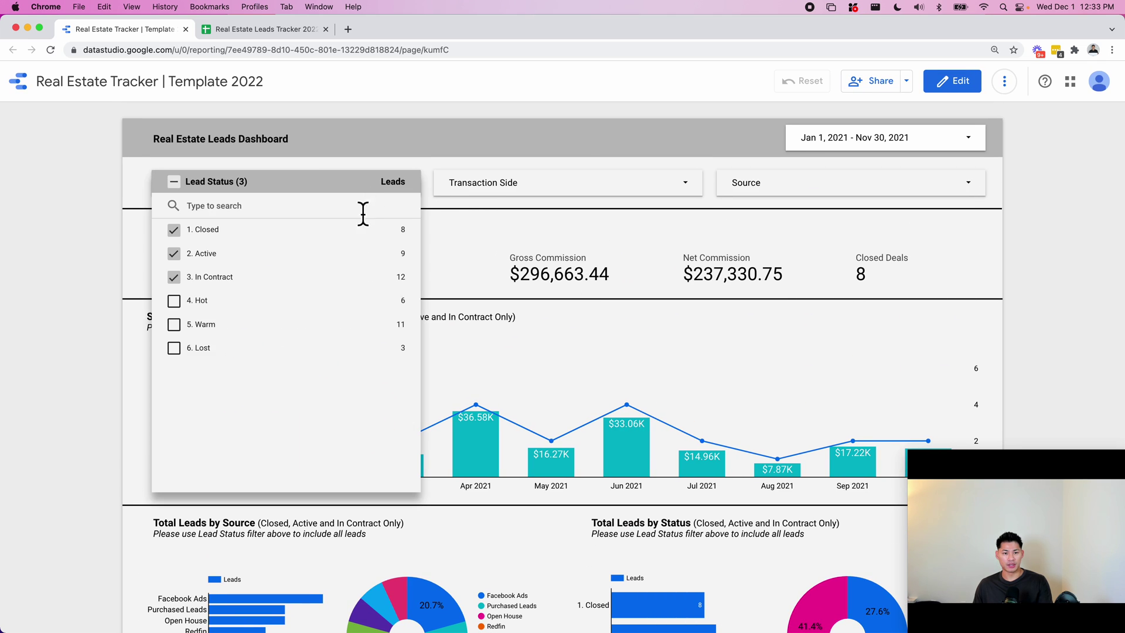
pyautogui.click(174, 324)
pyautogui.click(174, 300)
pyautogui.click(174, 349)
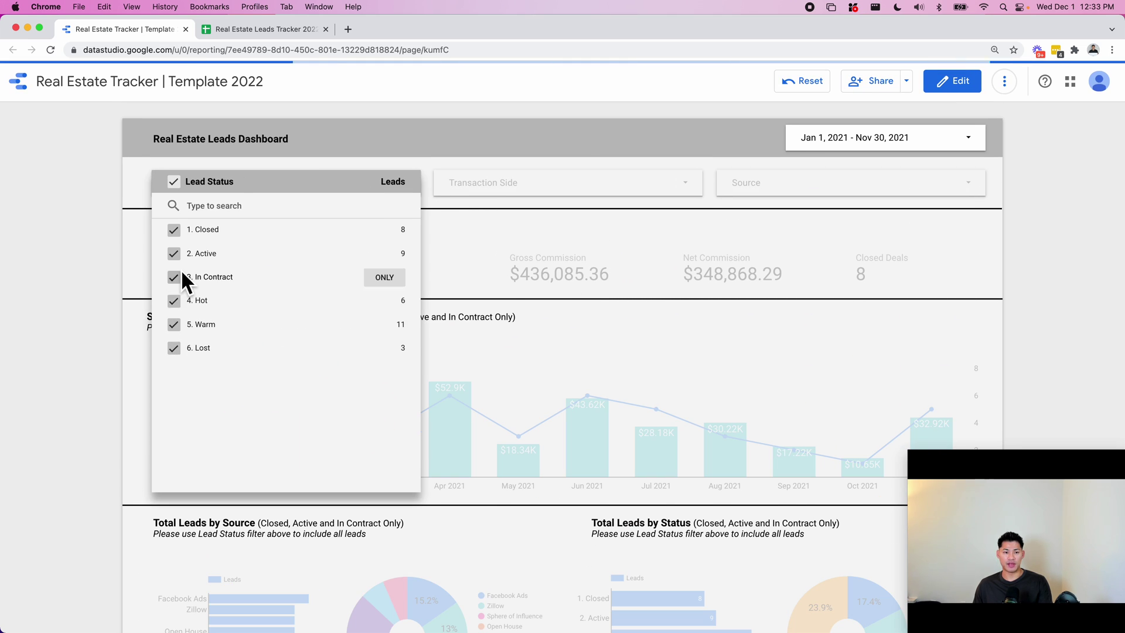
pyautogui.click(83, 288)
pyautogui.scroll(-8, 94, 354)
pyautogui.scroll(3, 527, 281)
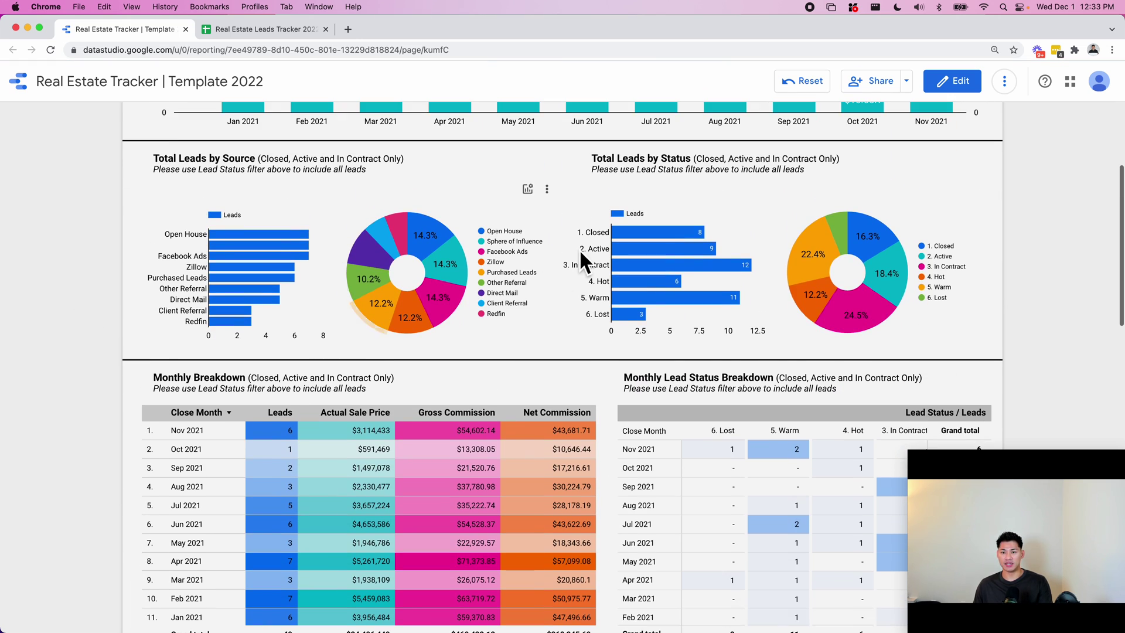
pyautogui.moveTo(621, 242)
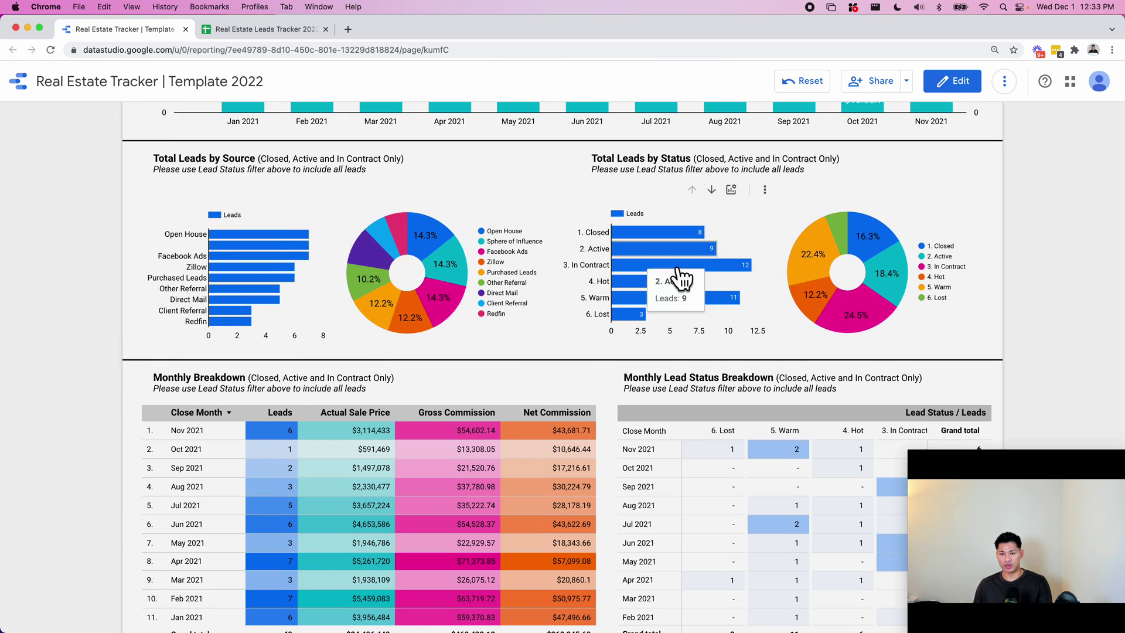
pyautogui.click(730, 191)
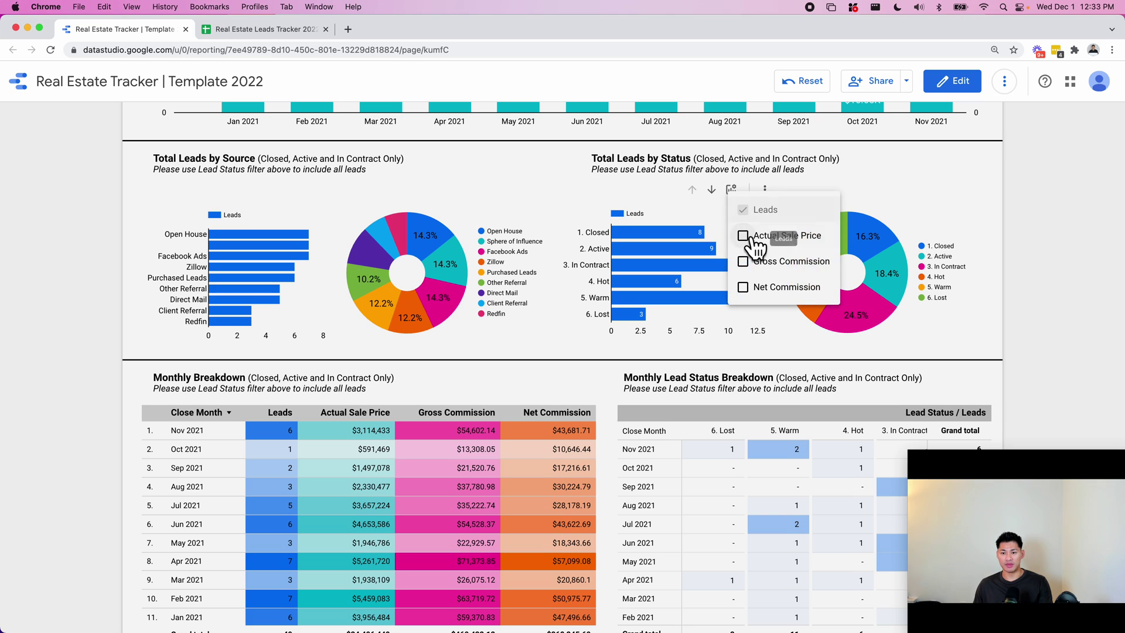
pyautogui.click(888, 174)
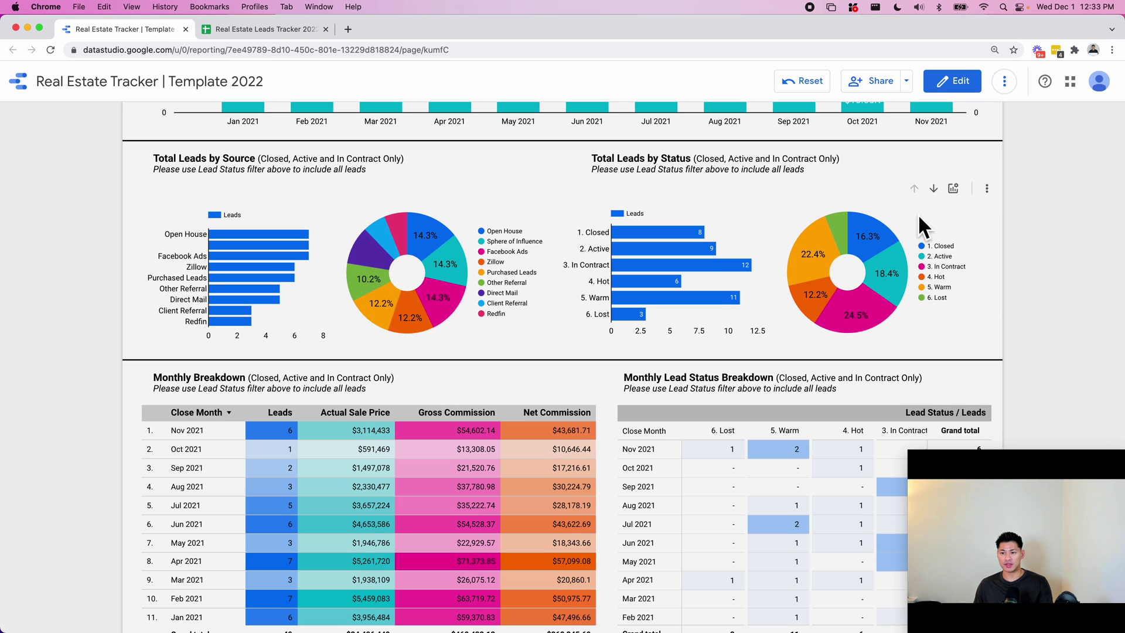
pyautogui.click(951, 191)
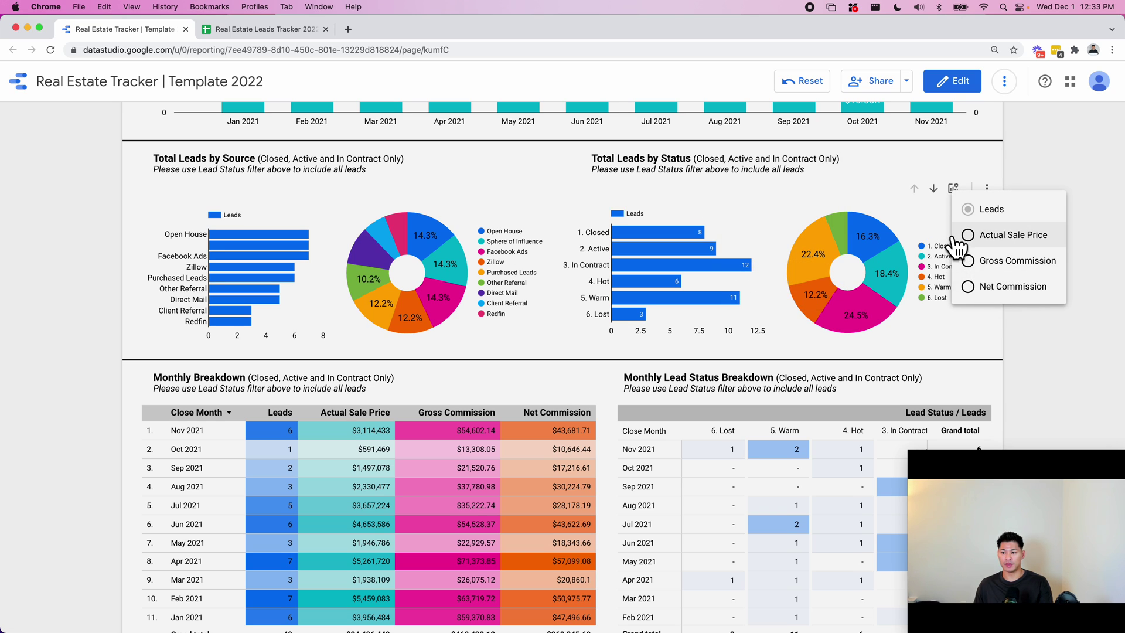
pyautogui.click(881, 174)
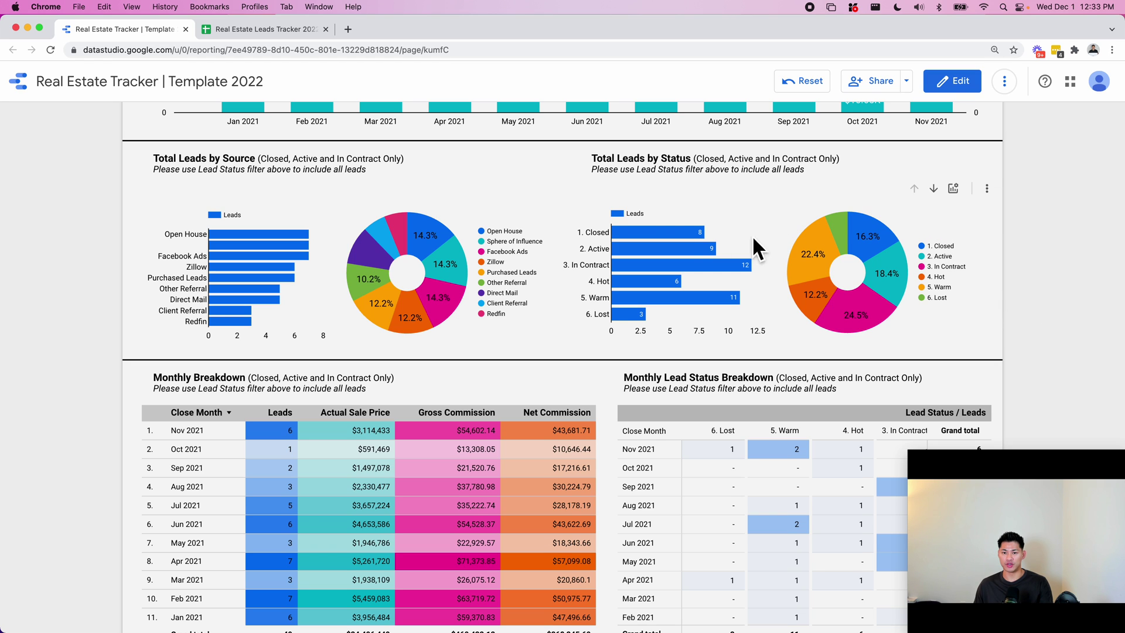
pyautogui.click(824, 80)
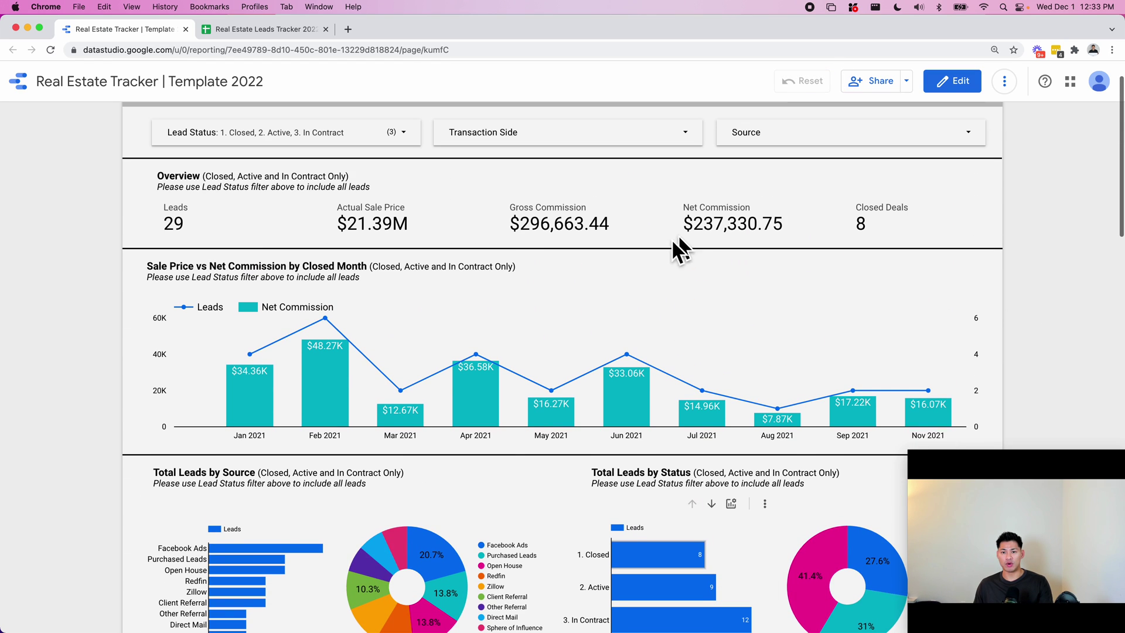
pyautogui.click(261, 143)
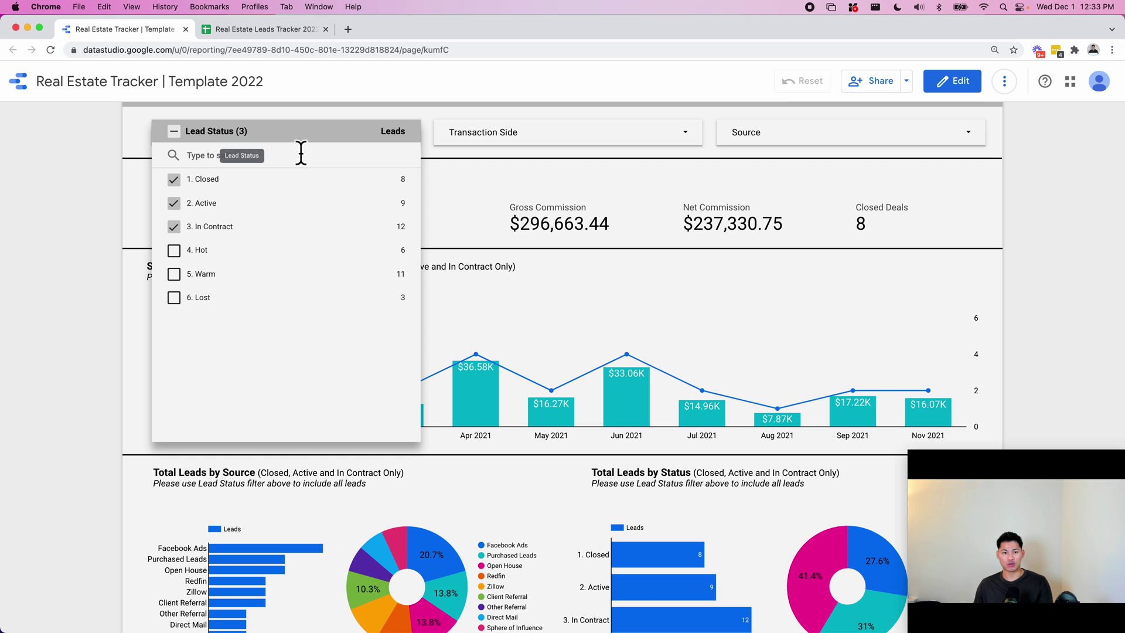
pyautogui.click(385, 181)
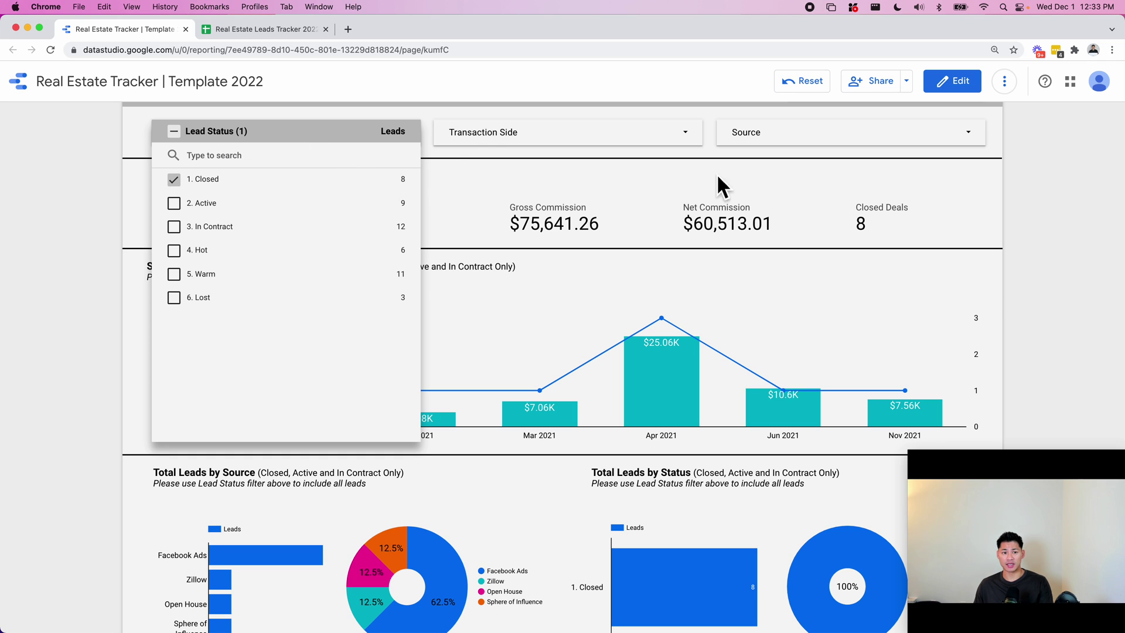
pyautogui.scroll(-4, 1077, 279)
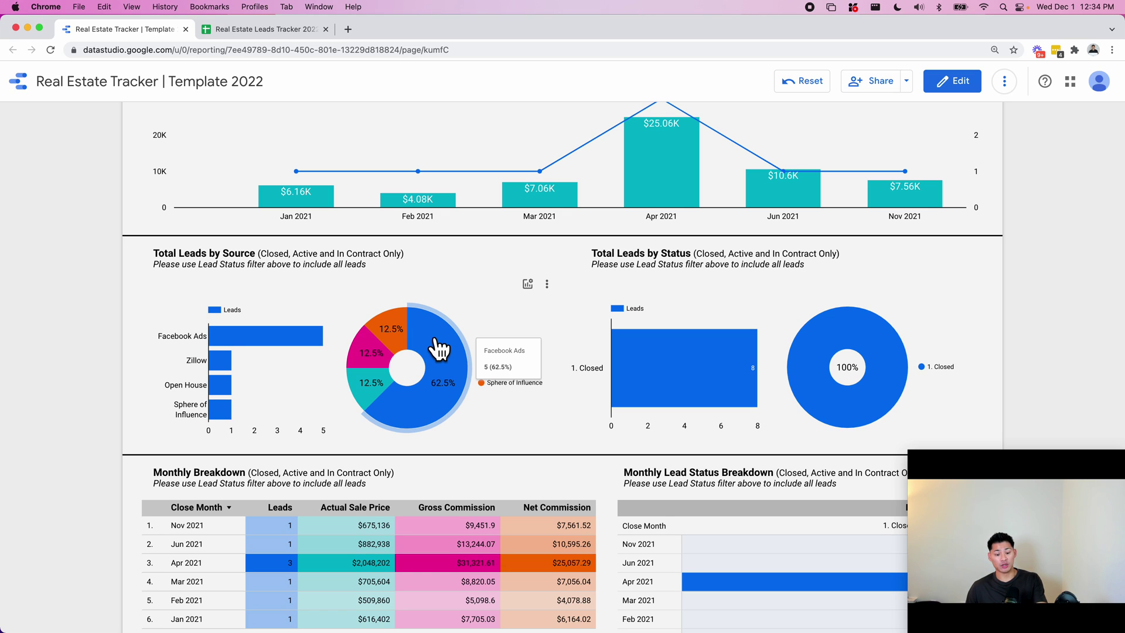
pyautogui.click(528, 284)
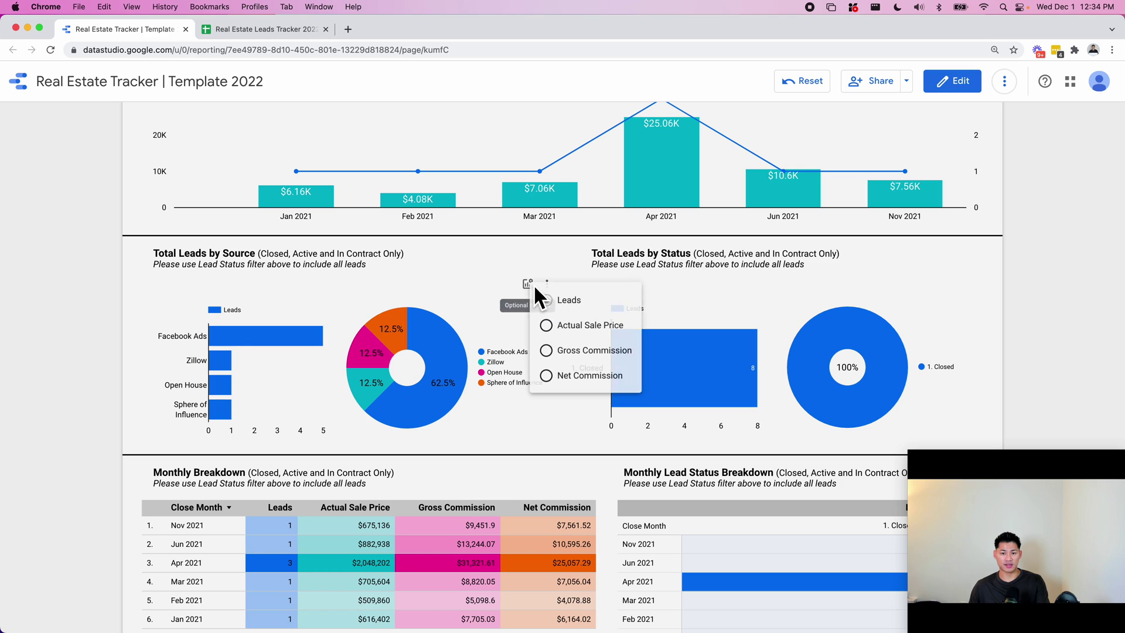
pyautogui.click(567, 378)
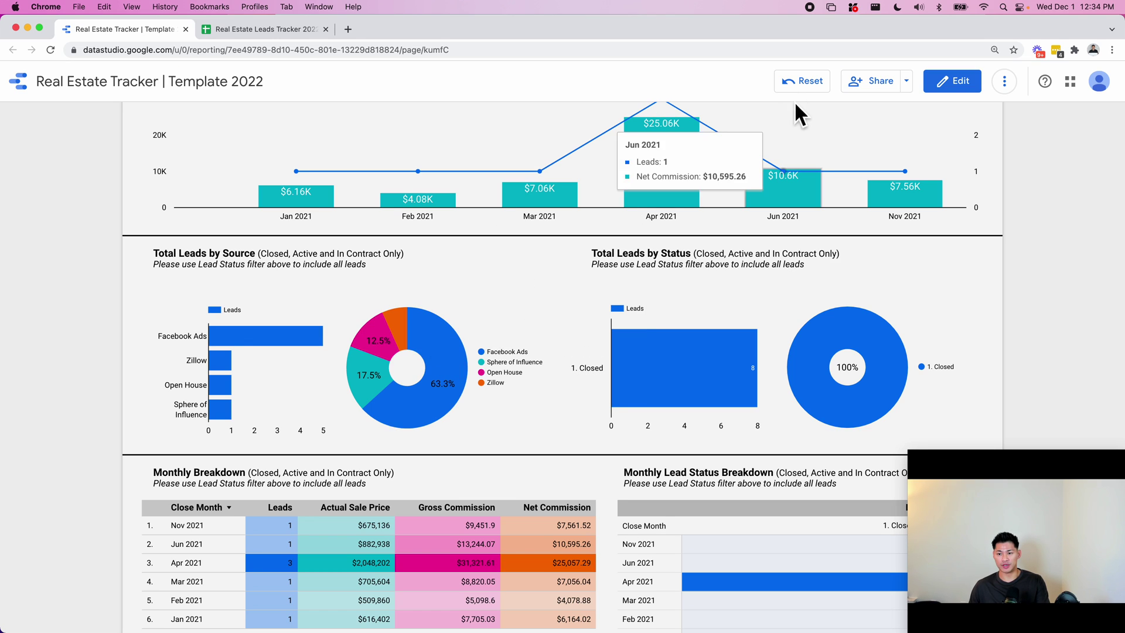
pyautogui.click(806, 85)
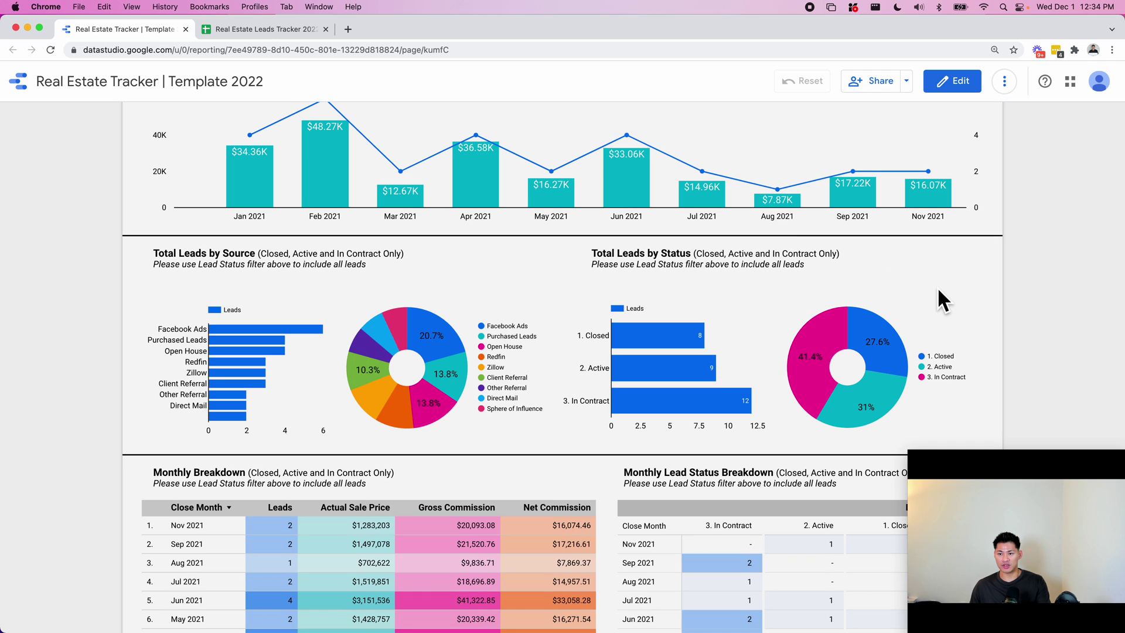
# - Drill the status bar chart and pie chart down to Buyer versus Seller leads
pyautogui.click(713, 286)
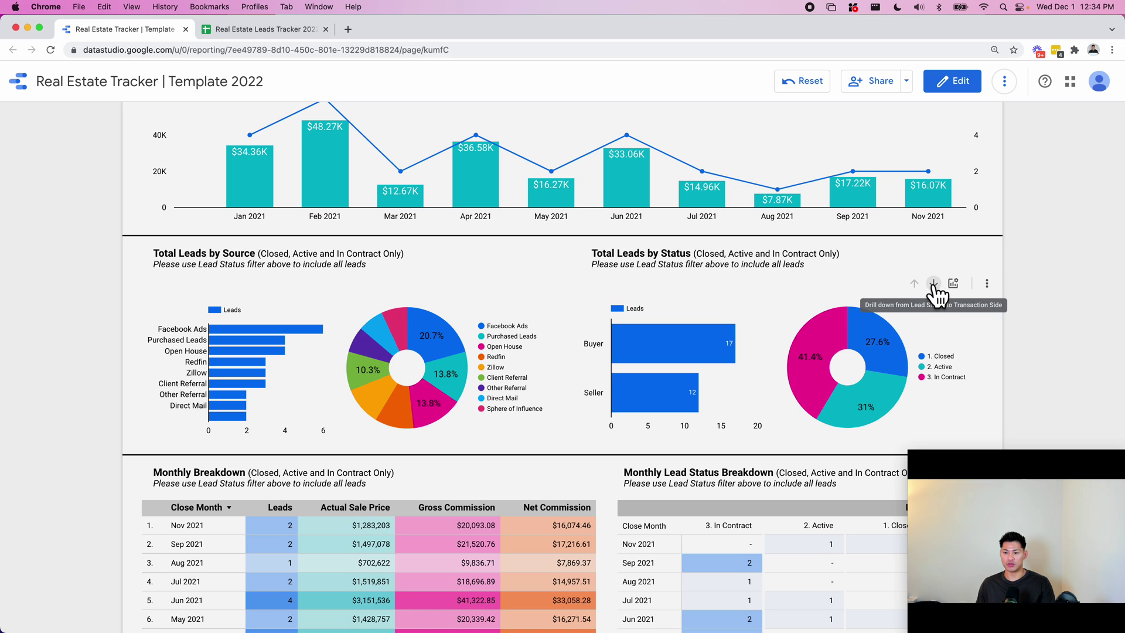
pyautogui.click(933, 284)
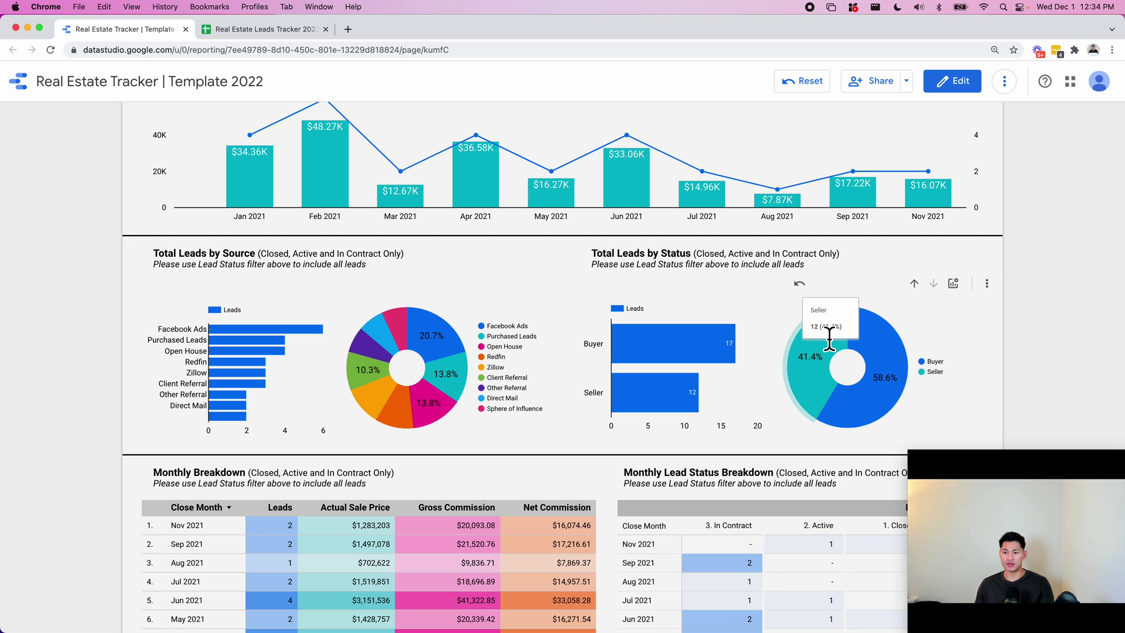
# - Clear the active chart cross-filter on the report
pyautogui.scroll(-3, 120, 279)
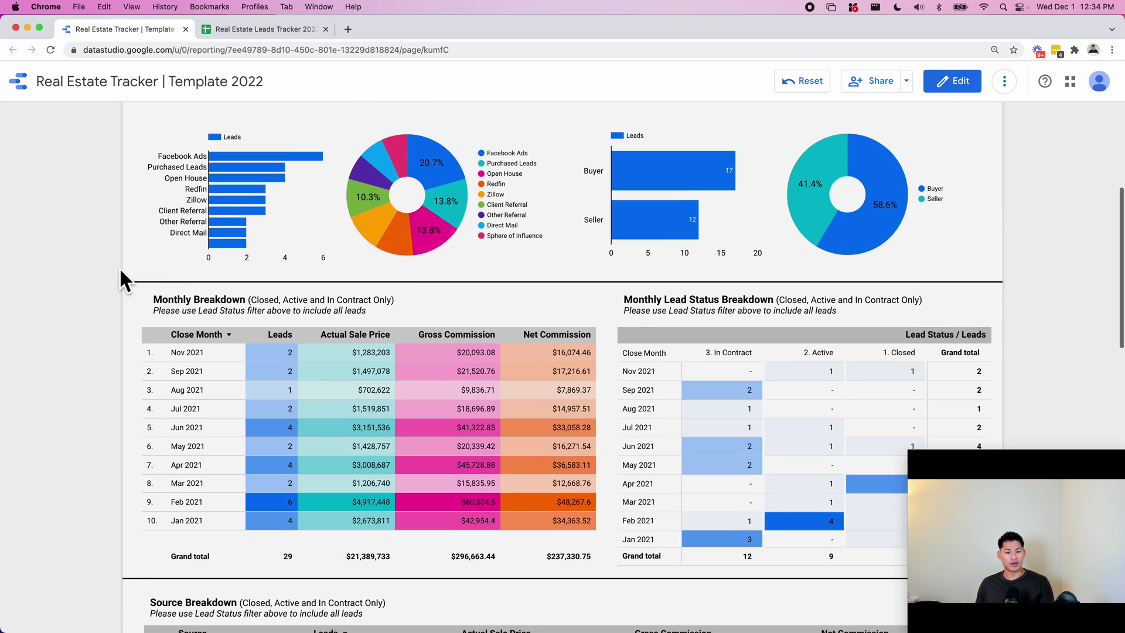
pyautogui.click(802, 81)
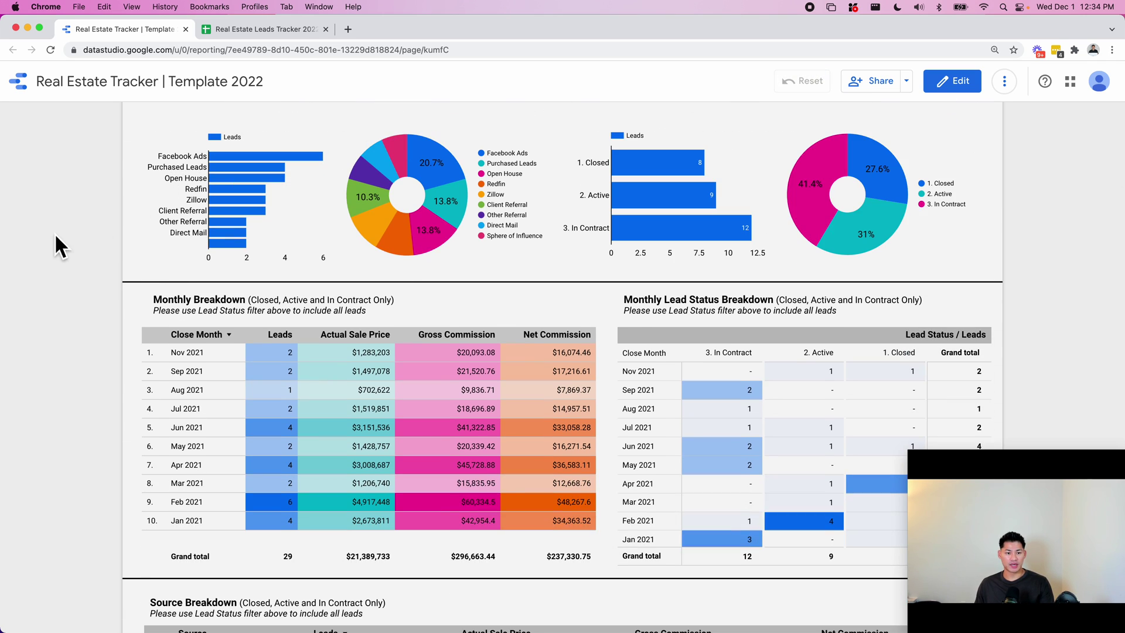
pyautogui.scroll(5, 238, 351)
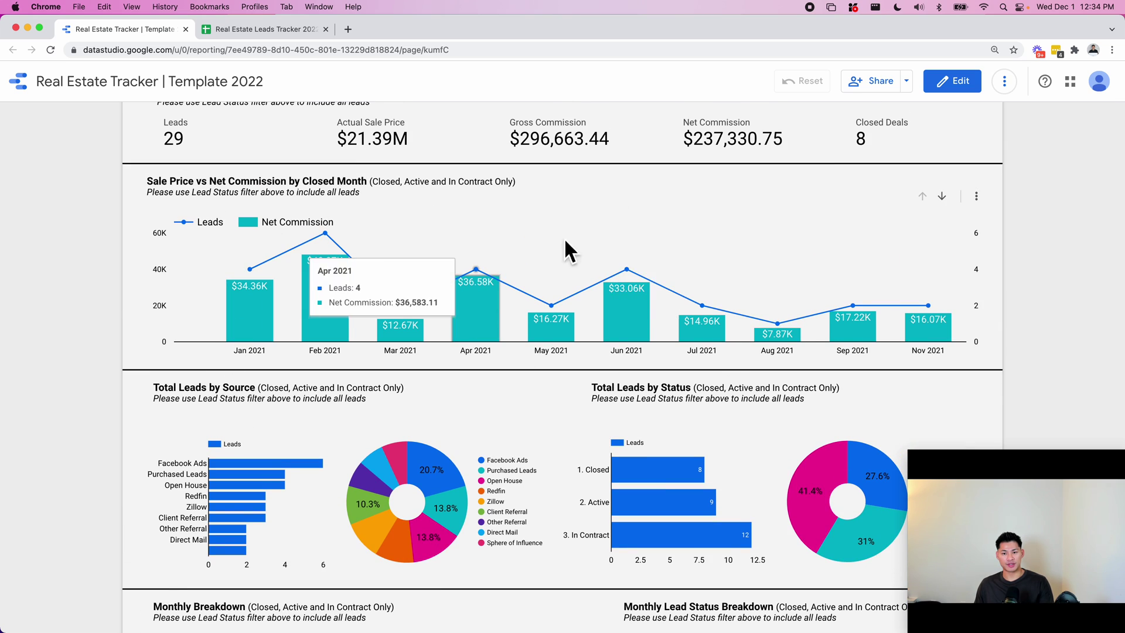
pyautogui.scroll(-4, 66, 368)
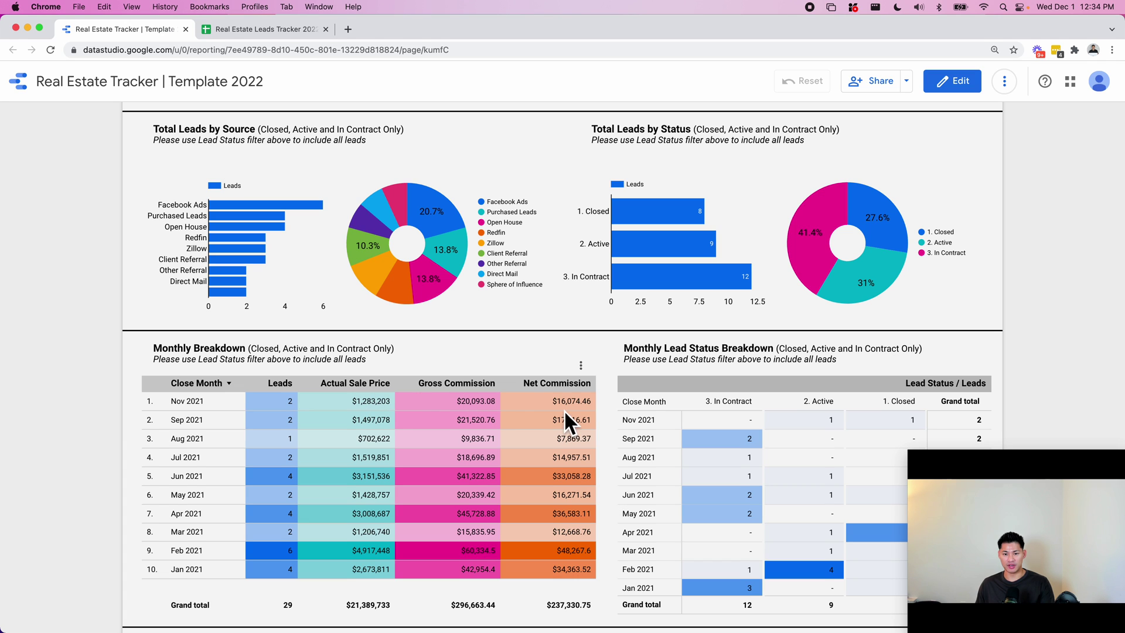
pyautogui.scroll(-1, 212, 437)
pyautogui.scroll(8, 164, 363)
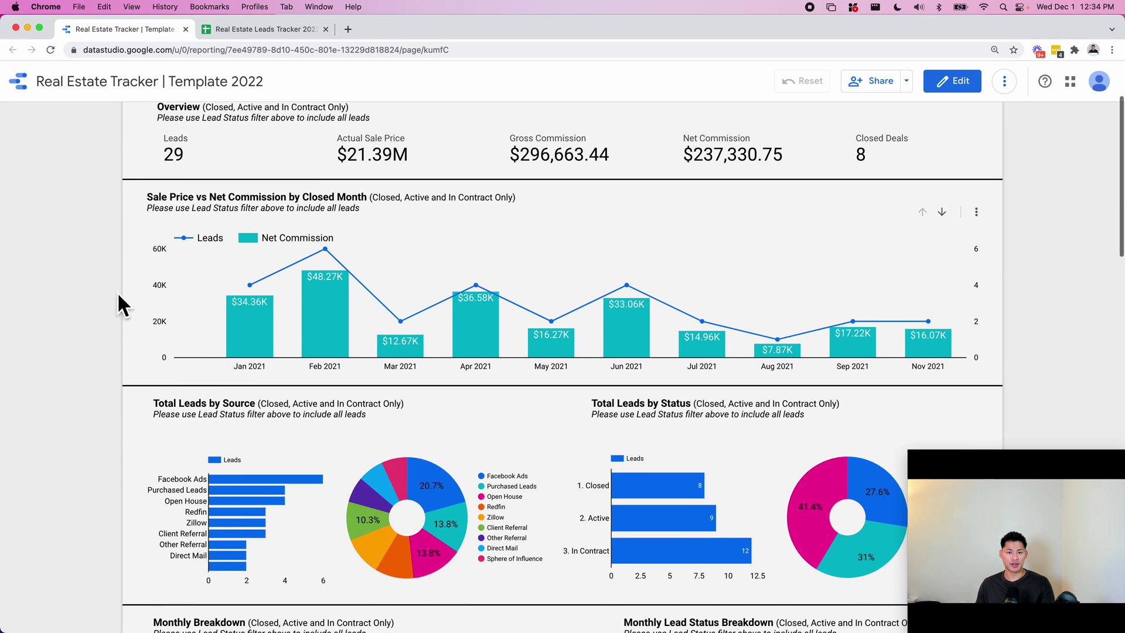
# - Narrow Lead Status to only 1. Closed, then remove that filter
pyautogui.click(222, 183)
pyautogui.click(386, 233)
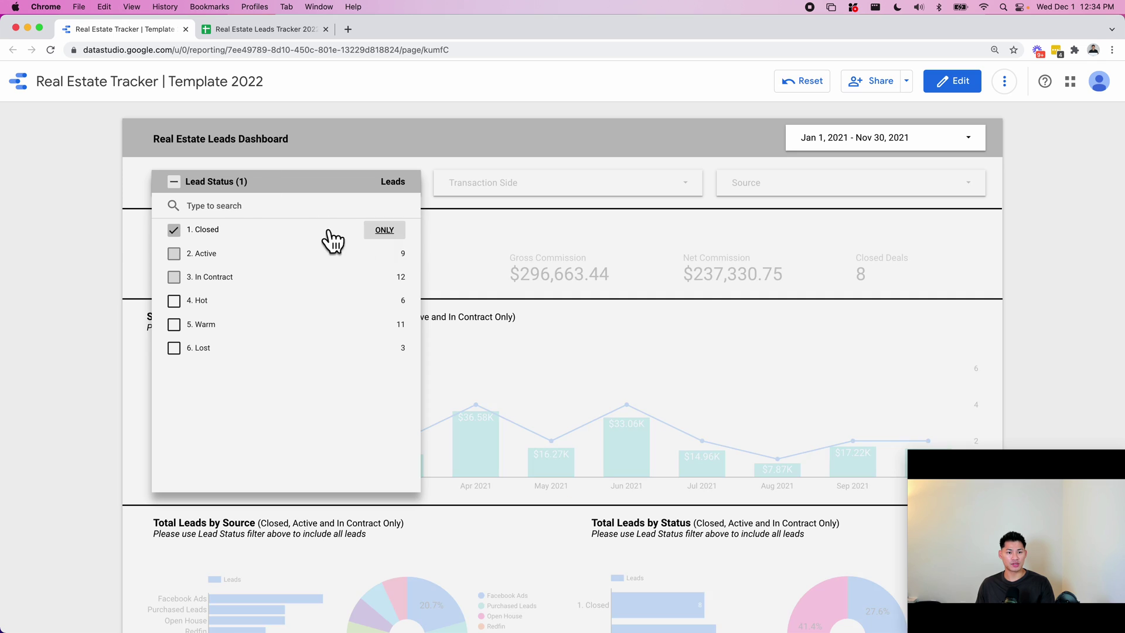
pyautogui.click(79, 248)
pyautogui.scroll(-8, 79, 248)
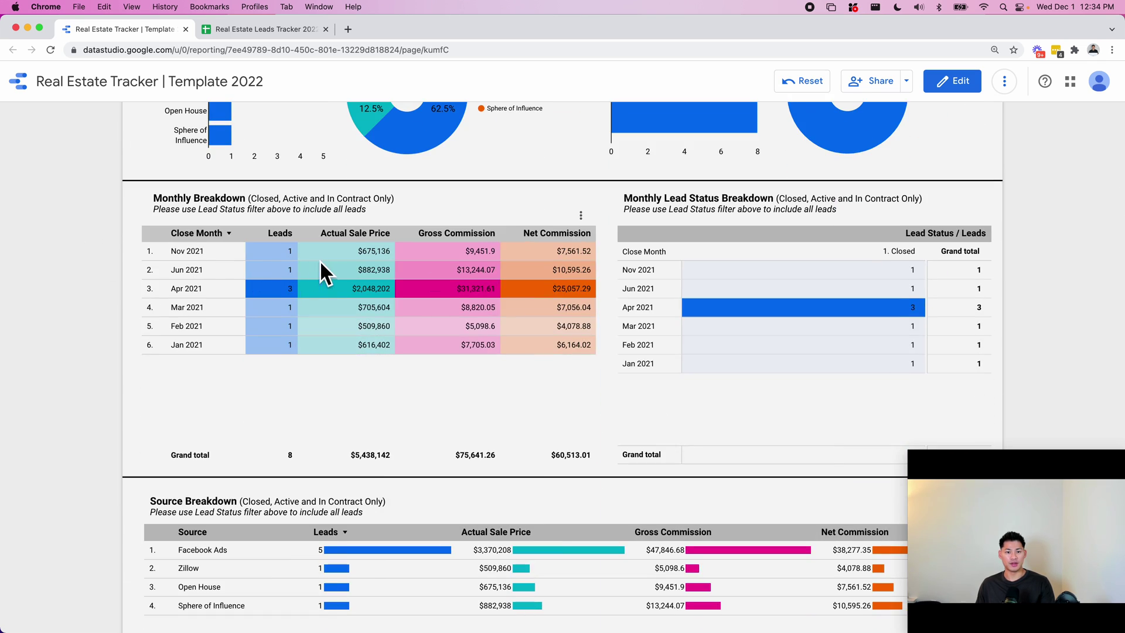
pyautogui.click(809, 85)
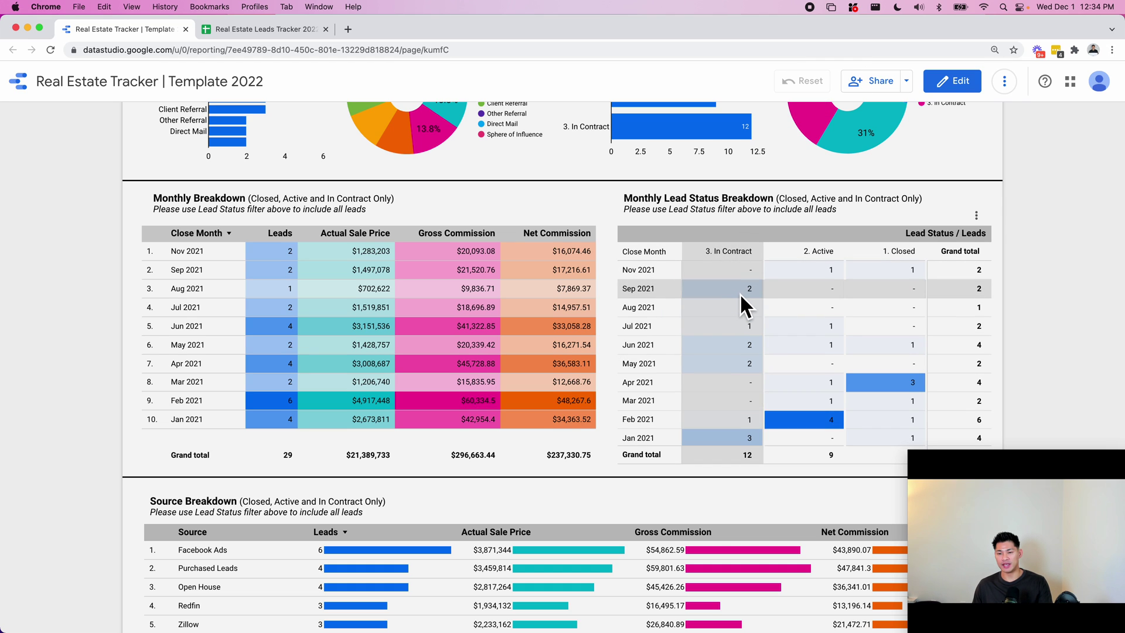
# - Add 4. Hot, 5. Warm and 6. Lost statuses, then reset to the default filters
pyautogui.scroll(3, 727, 187)
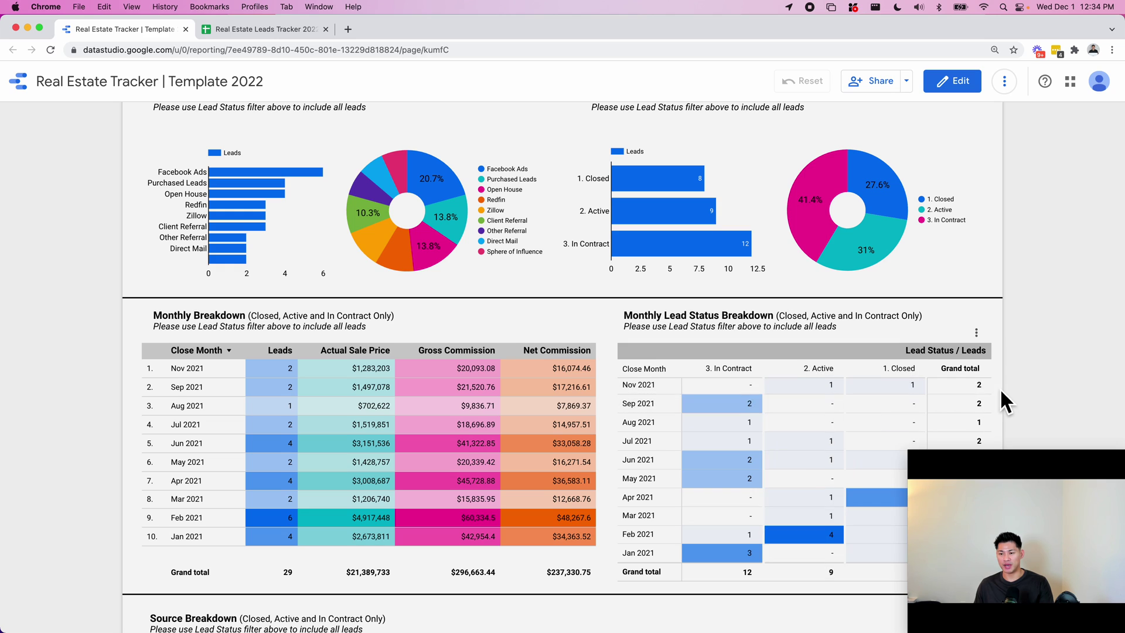
pyautogui.scroll(-3, 1000, 388)
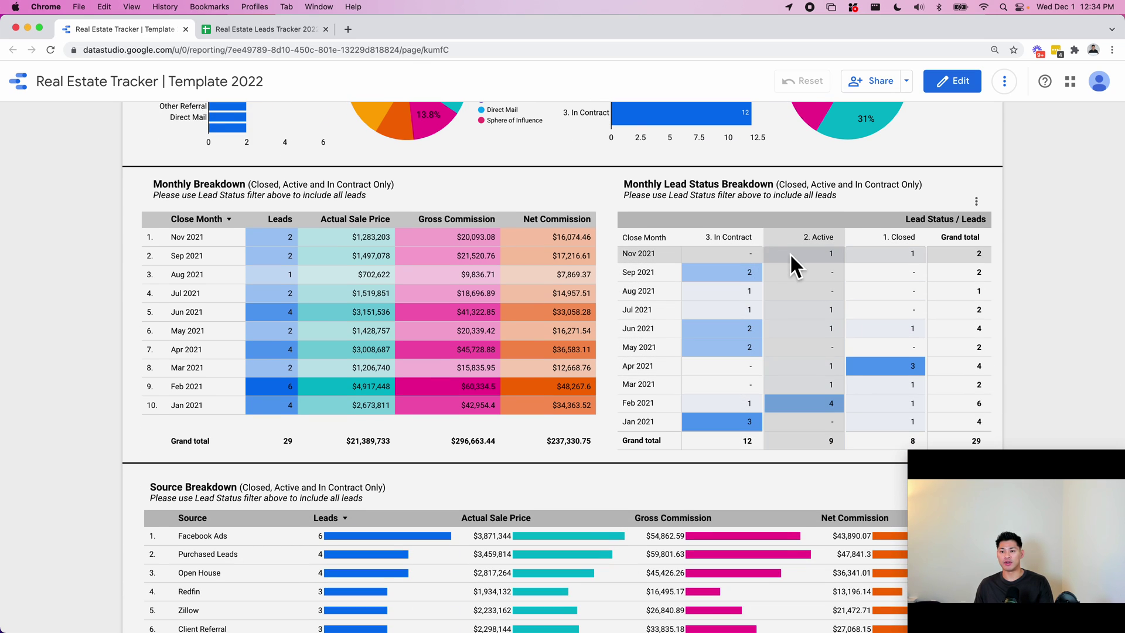
pyautogui.scroll(10, 235, 193)
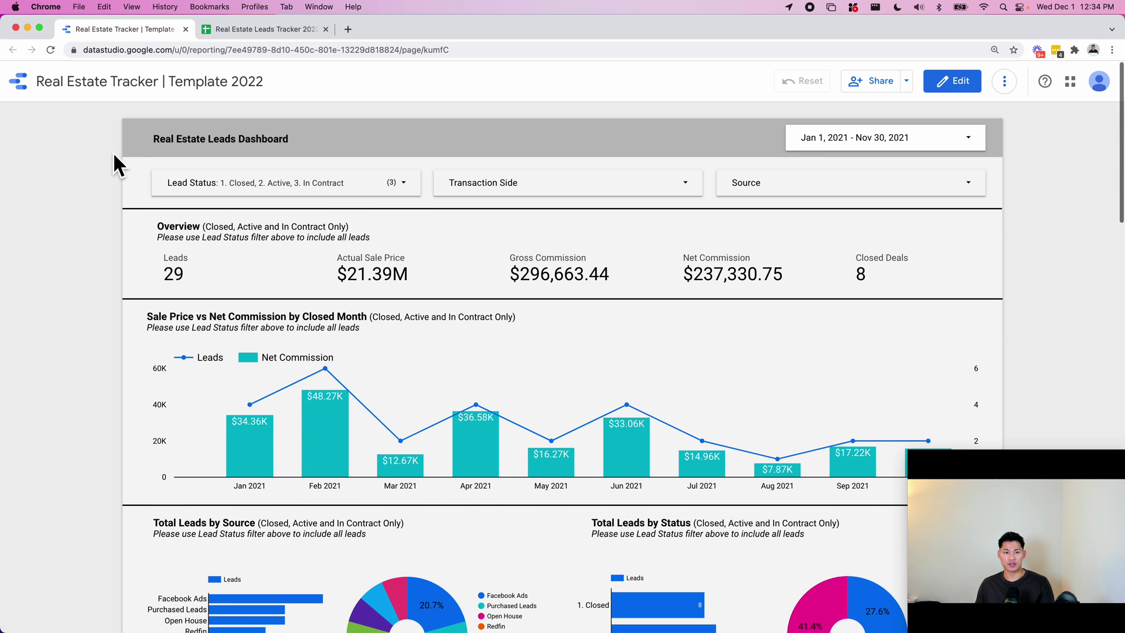
pyautogui.click(202, 177)
pyautogui.click(175, 325)
pyautogui.click(175, 302)
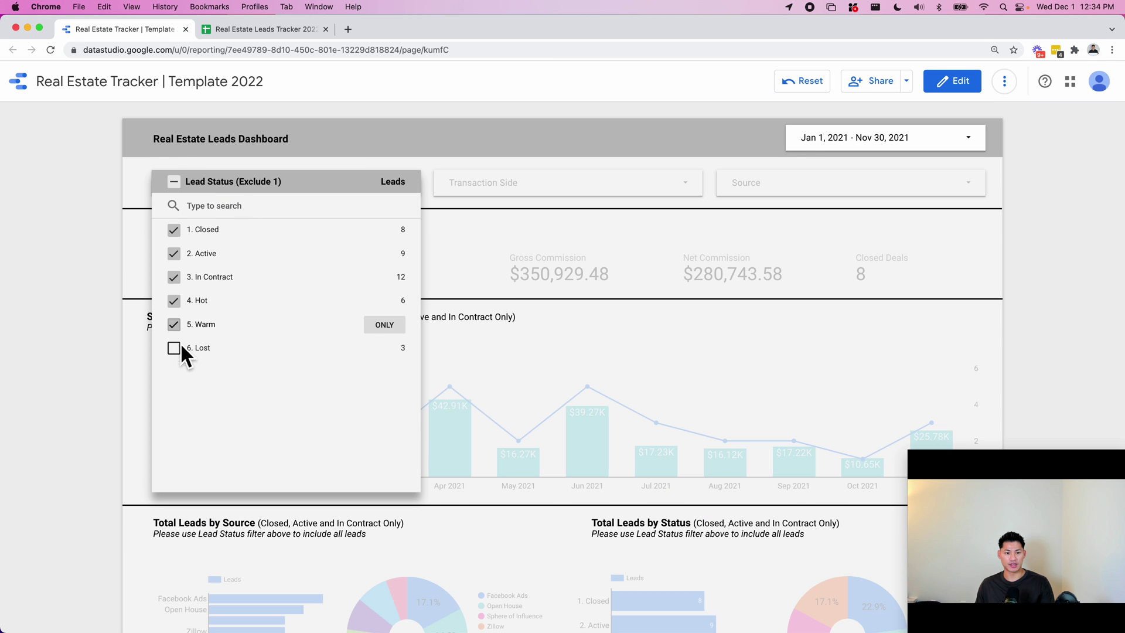
pyautogui.click(175, 348)
pyautogui.click(95, 342)
pyautogui.scroll(-10, 381, 336)
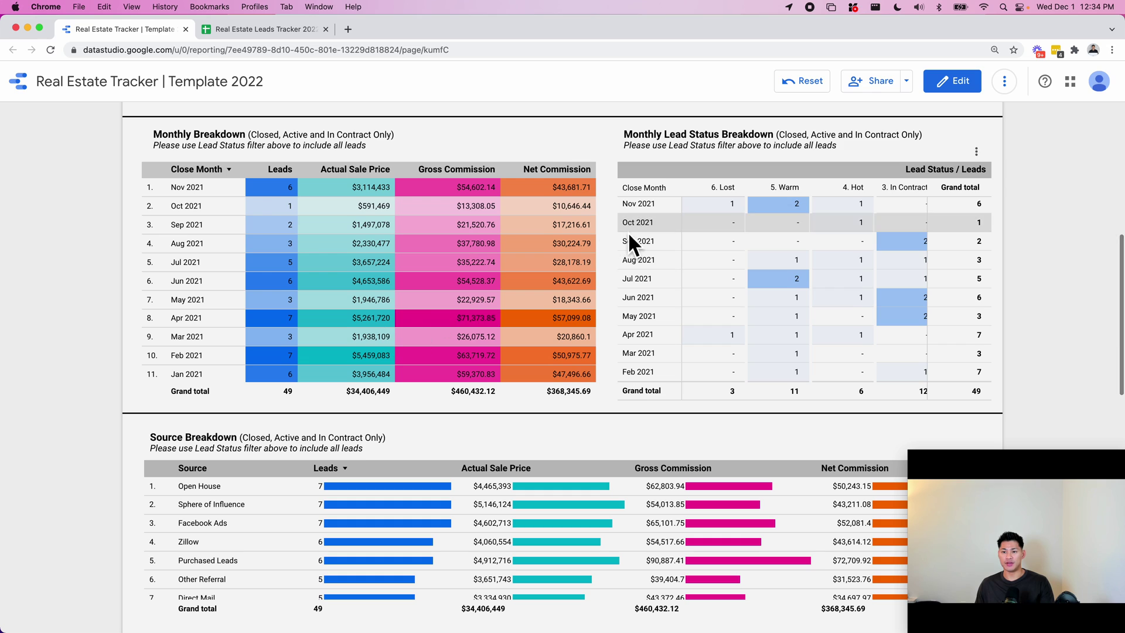
pyautogui.hscroll(-2, 809, 272)
pyautogui.scroll(-1, 712, 227)
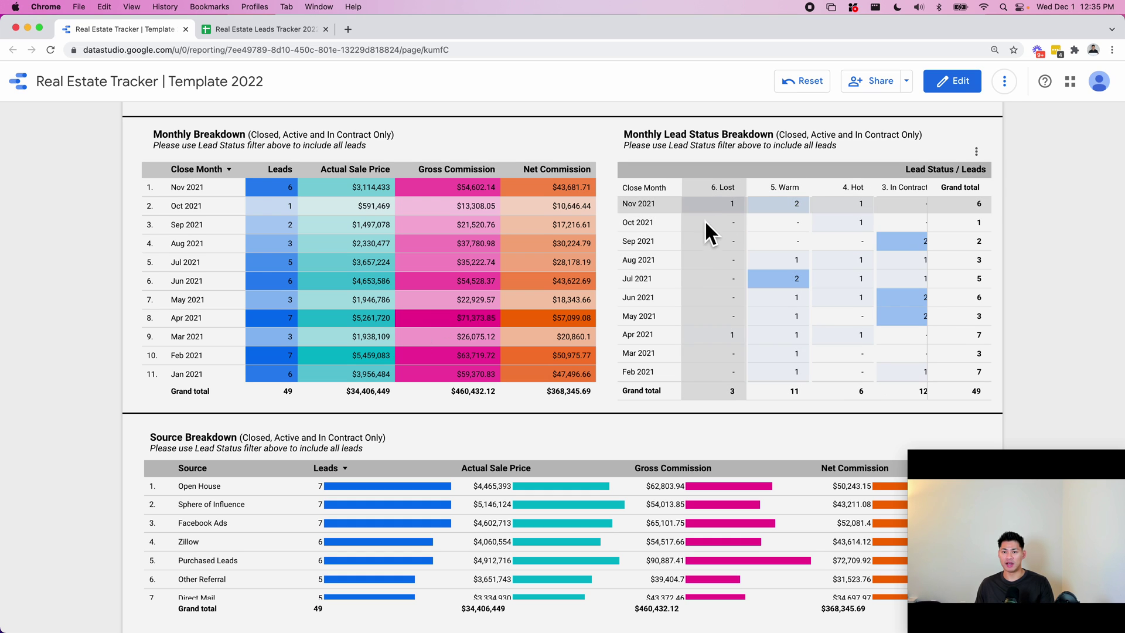
pyautogui.hscroll(3, 698, 252)
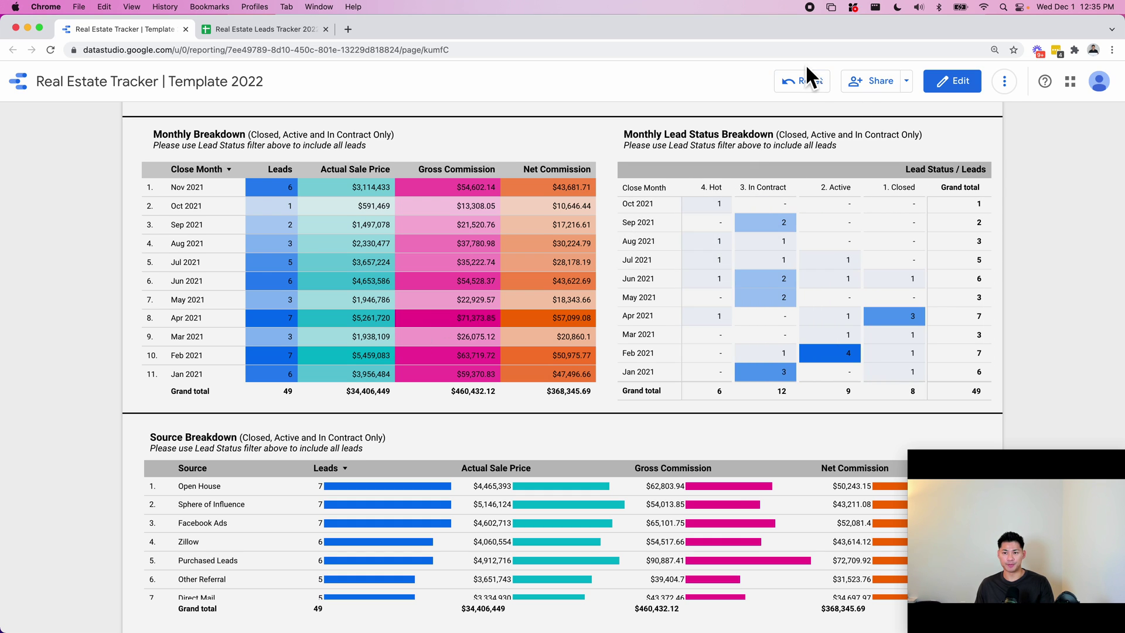
pyautogui.click(803, 81)
pyautogui.scroll(-2, 91, 266)
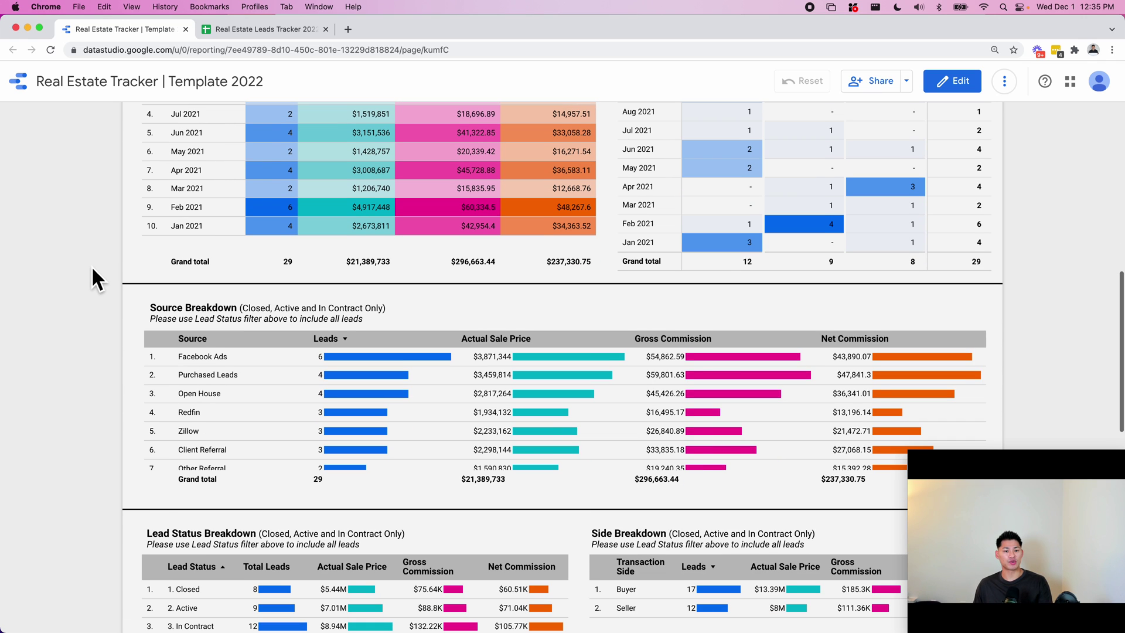
pyautogui.scroll(5, 109, 319)
pyautogui.scroll(-5, 109, 319)
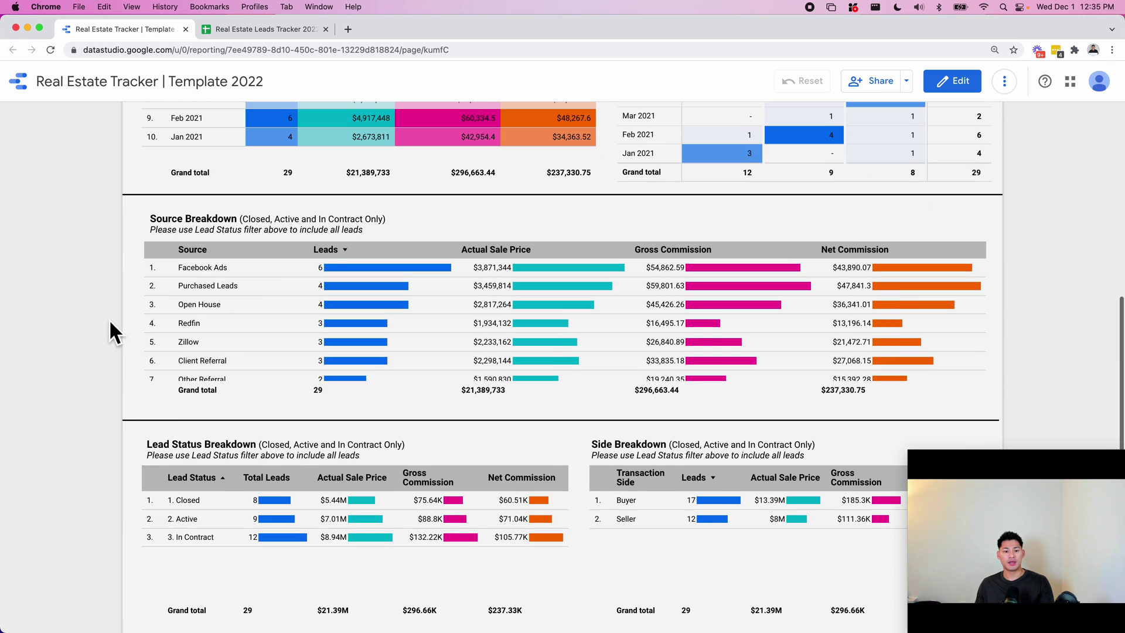
pyautogui.scroll(3, 109, 319)
pyautogui.scroll(-1, 188, 432)
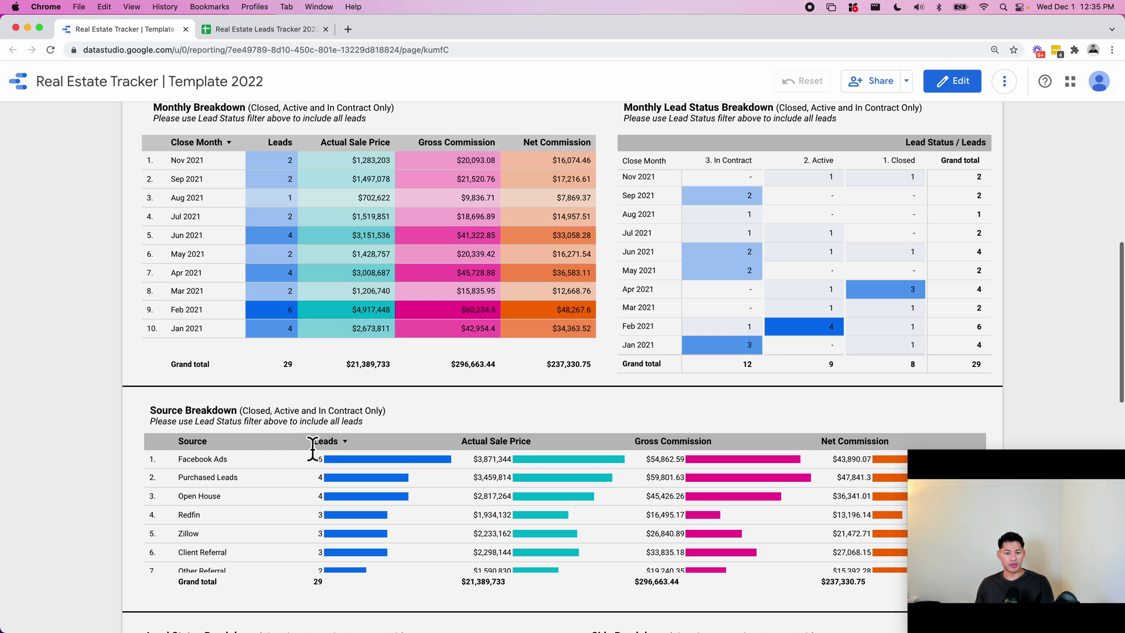
pyautogui.scroll(-3, 107, 445)
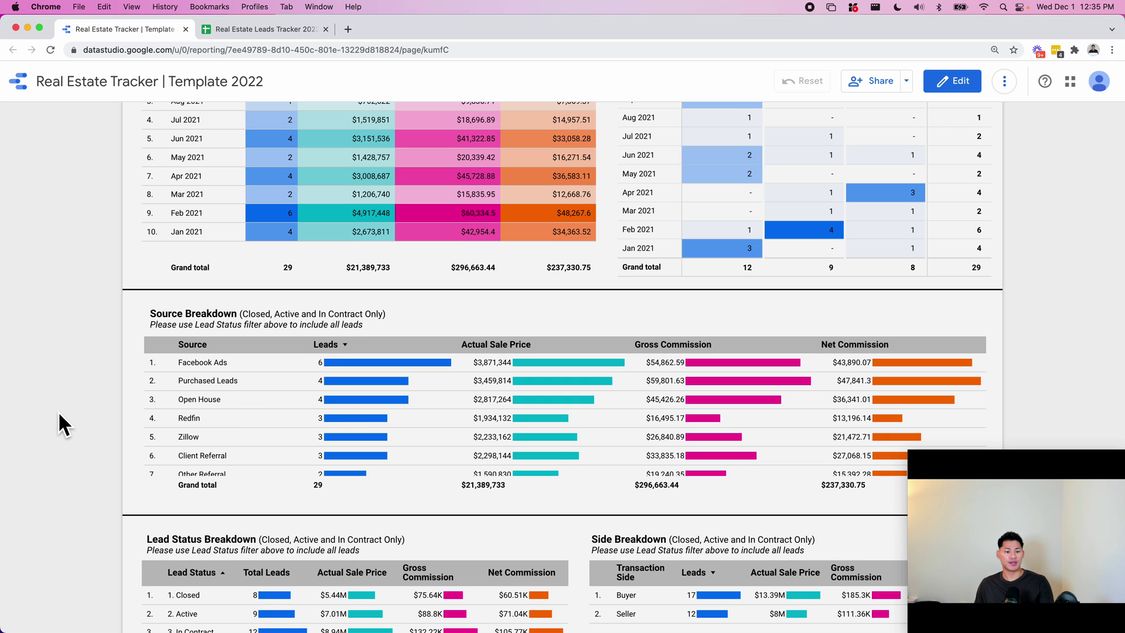
pyautogui.scroll(-6, 58, 410)
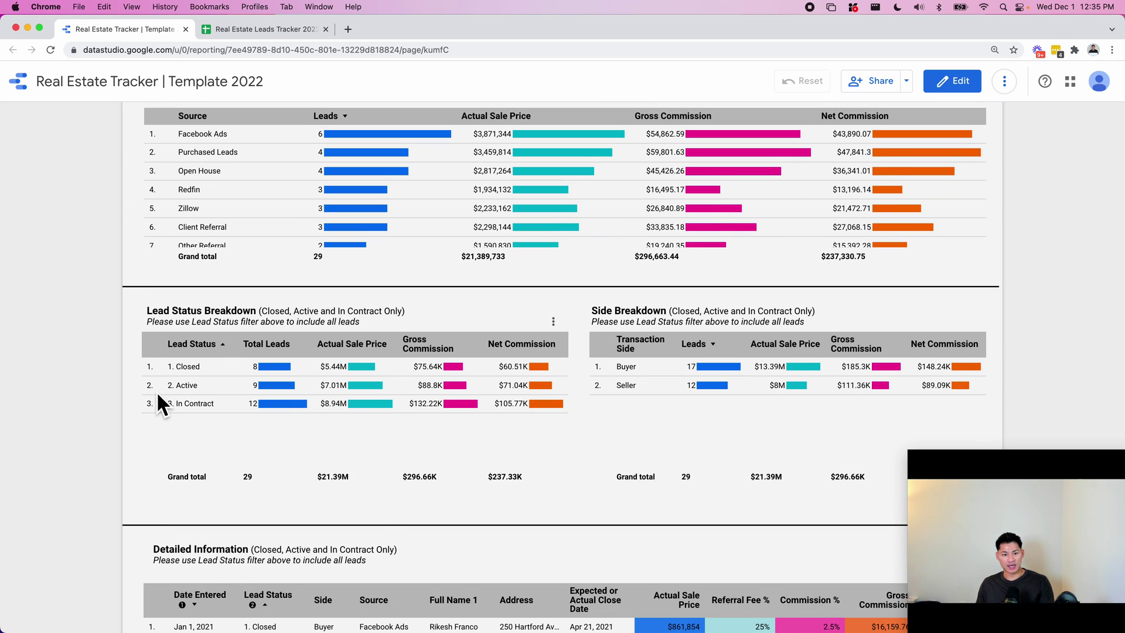
pyautogui.scroll(4, 329, 408)
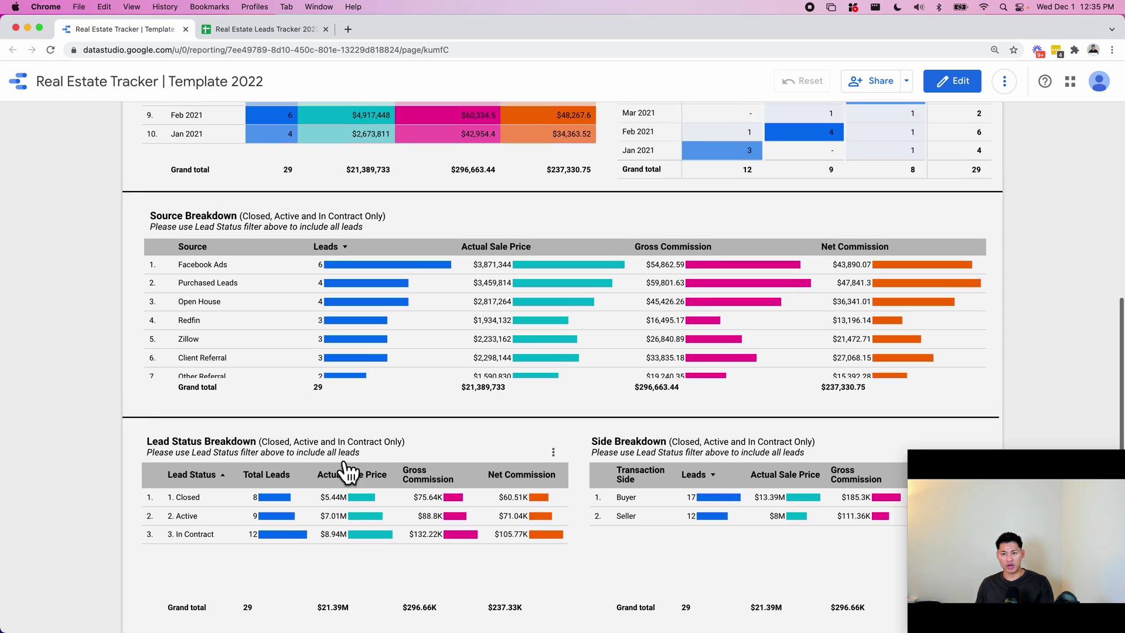
pyautogui.scroll(10, 349, 470)
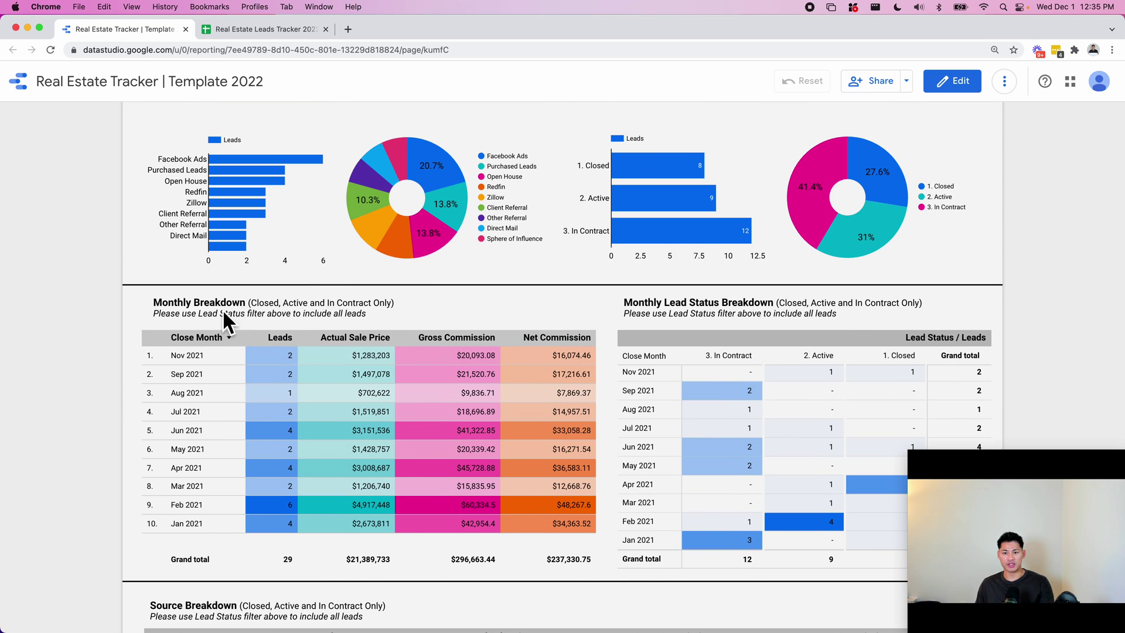
pyautogui.scroll(-9, 111, 346)
pyautogui.scroll(-2, 188, 323)
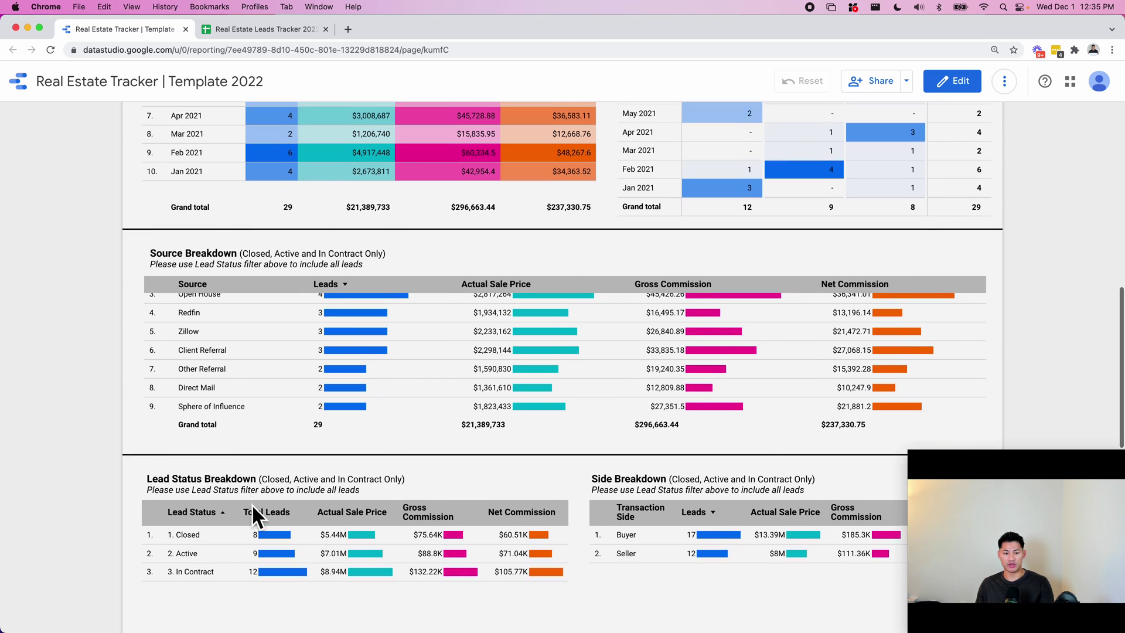
pyautogui.scroll(-3, 276, 463)
pyautogui.scroll(-7, 592, 522)
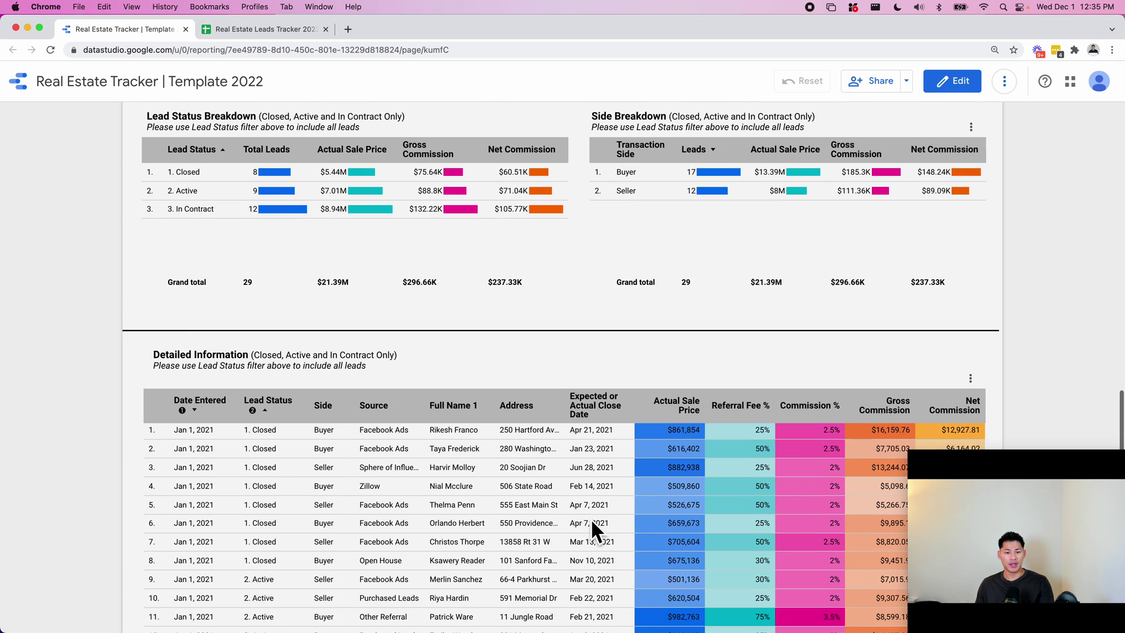
pyautogui.scroll(-3, 591, 518)
pyautogui.scroll(-3, 72, 335)
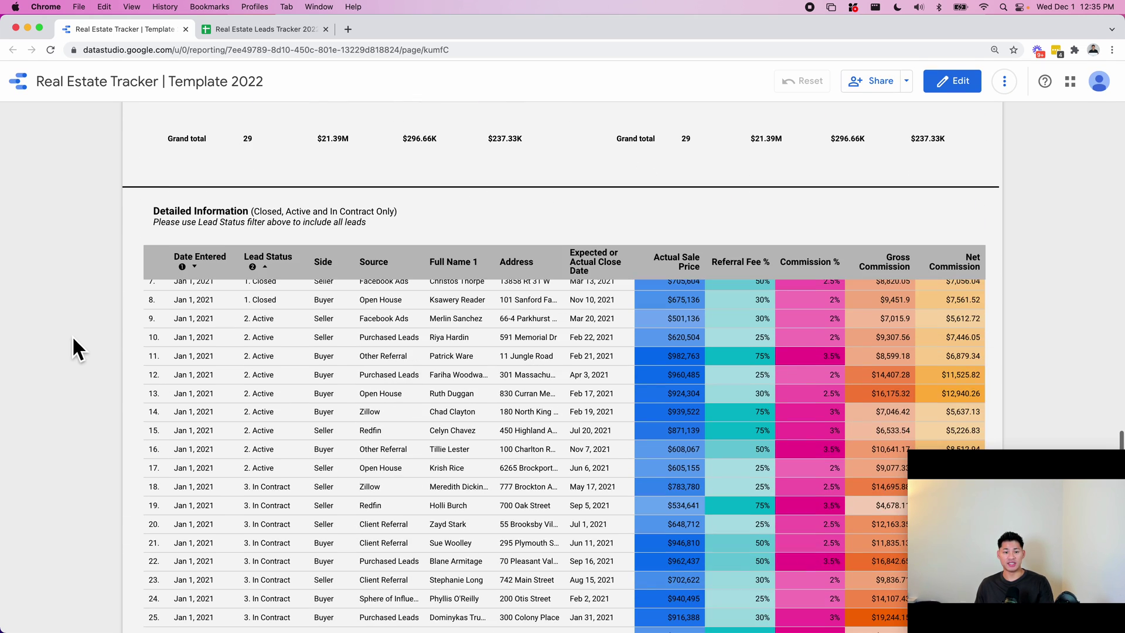
pyautogui.scroll(-3, 72, 336)
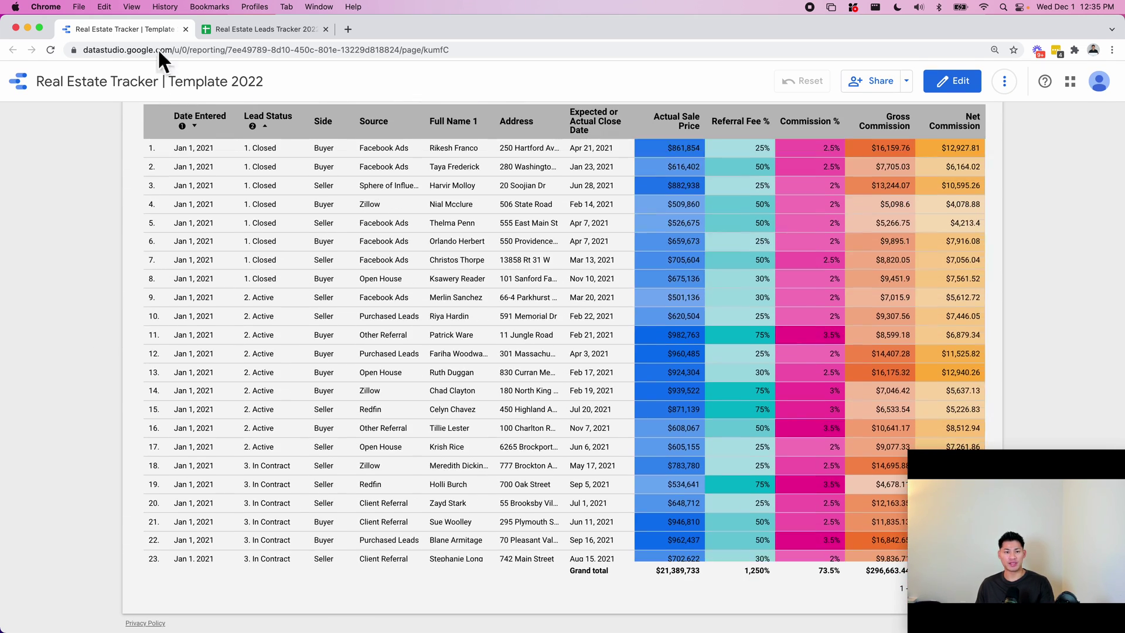
# - Flip between the dashboard report and the leads tracker, ending on the spreadsheet
pyautogui.click(229, 30)
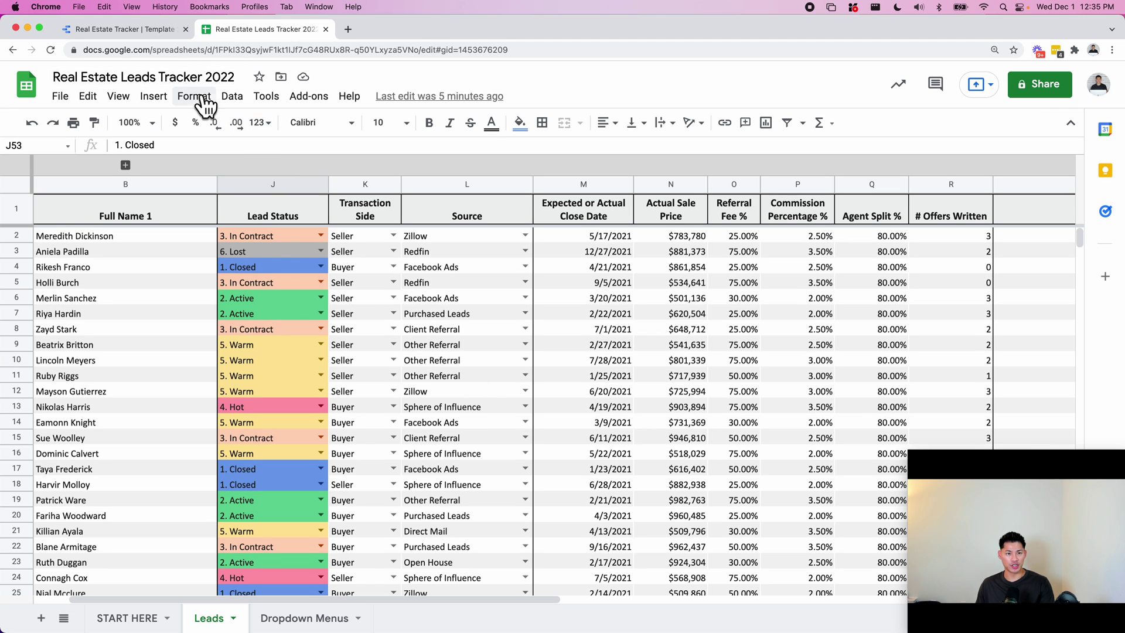
pyautogui.click(172, 35)
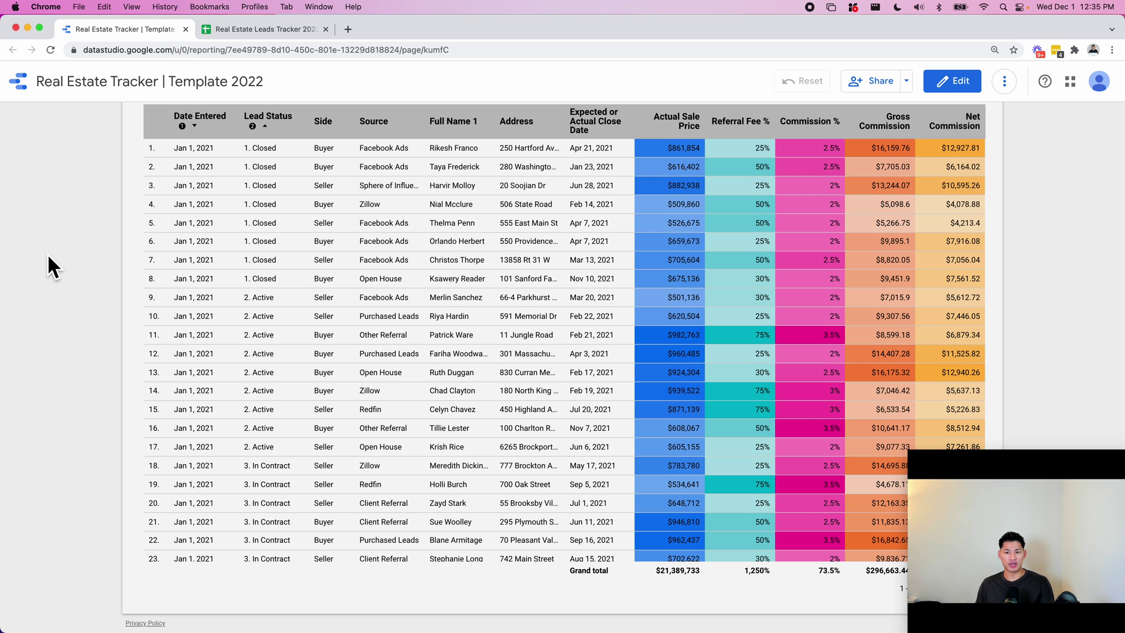
pyautogui.scroll(15, 47, 253)
pyautogui.click(240, 30)
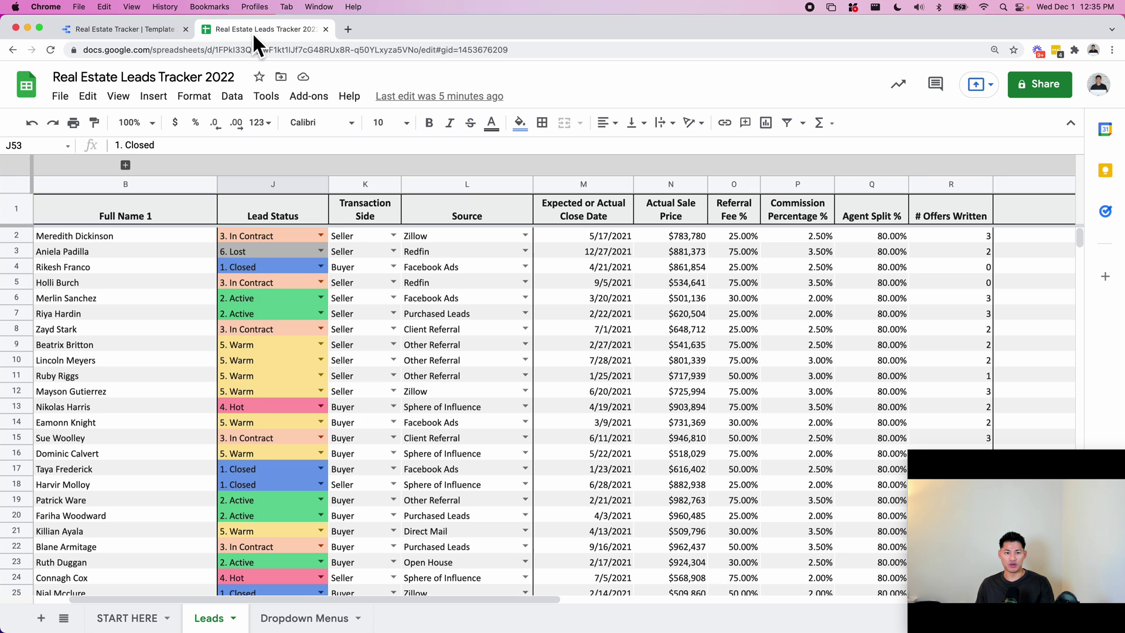
# - Turn on a filter for the Leads header row, past the protected-range warning, then return to the dashboard
pyautogui.click(17, 208)
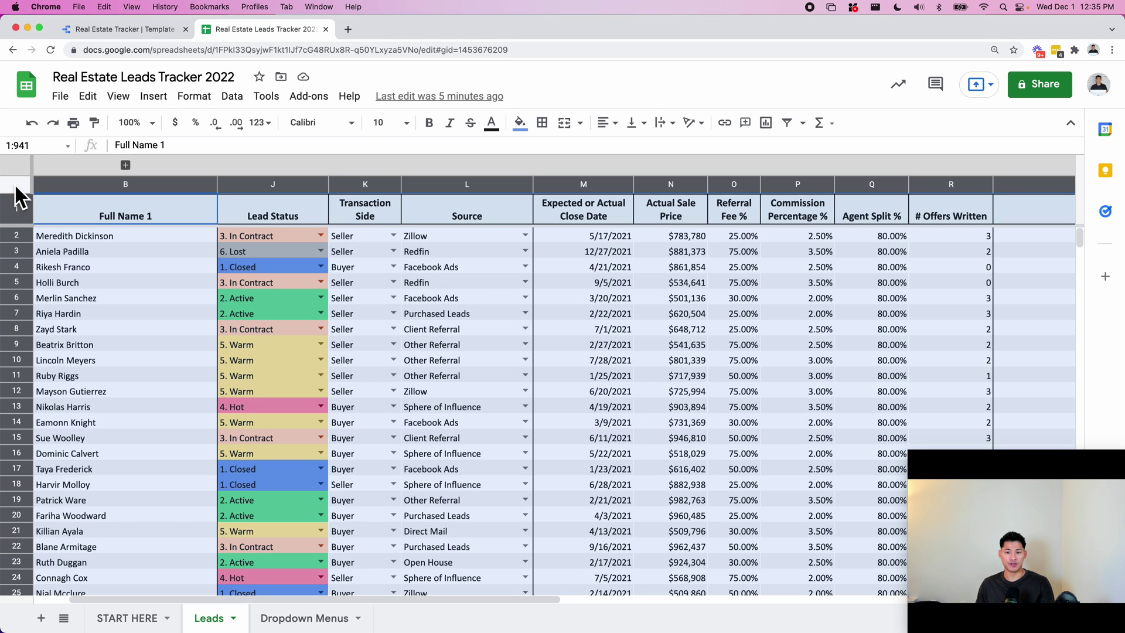
pyautogui.click(788, 123)
pyautogui.click(715, 423)
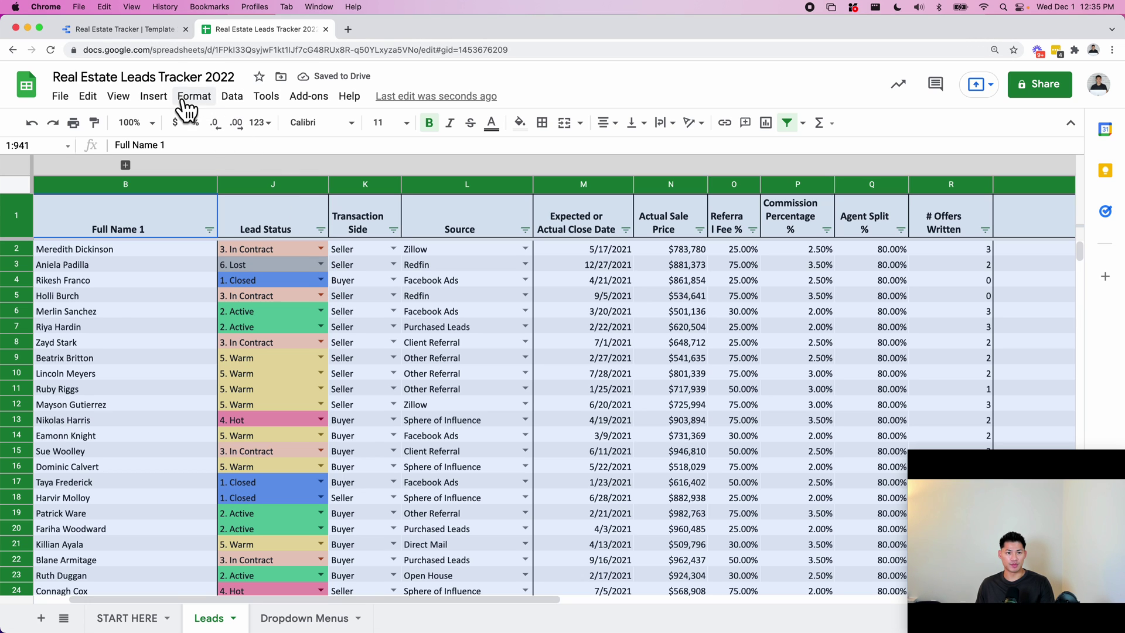
pyautogui.click(169, 32)
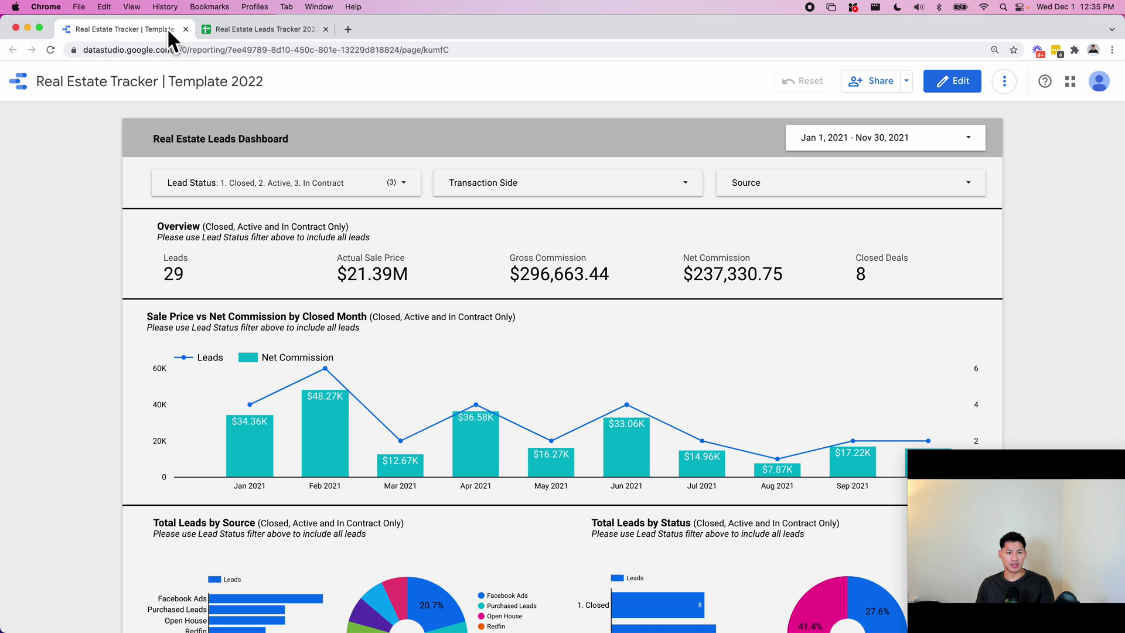
pyautogui.click(273, 184)
pyautogui.click(383, 230)
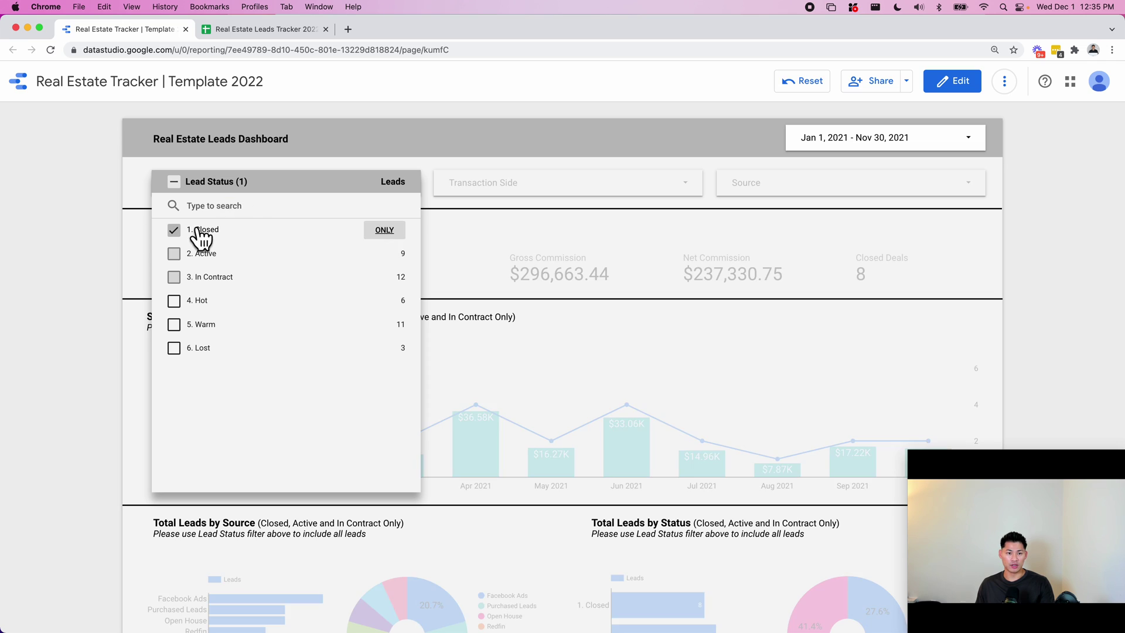
pyautogui.click(80, 220)
pyautogui.scroll(-10, 79, 220)
pyautogui.scroll(-6, 79, 220)
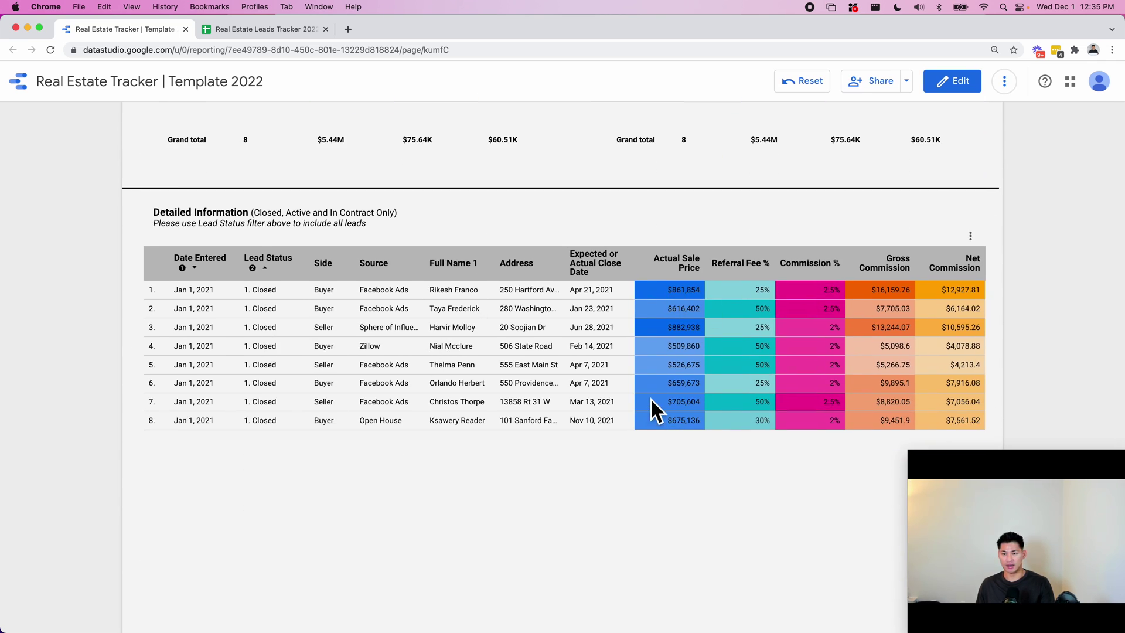
pyautogui.scroll(-1, 912, 392)
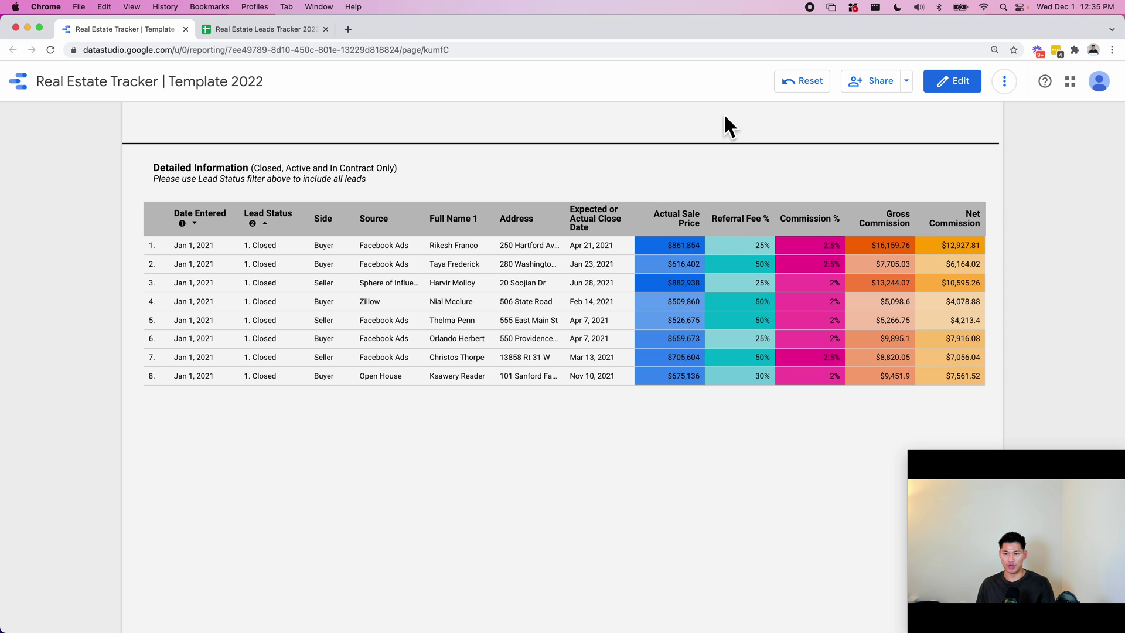
pyautogui.click(798, 85)
pyautogui.scroll(8, 756, 170)
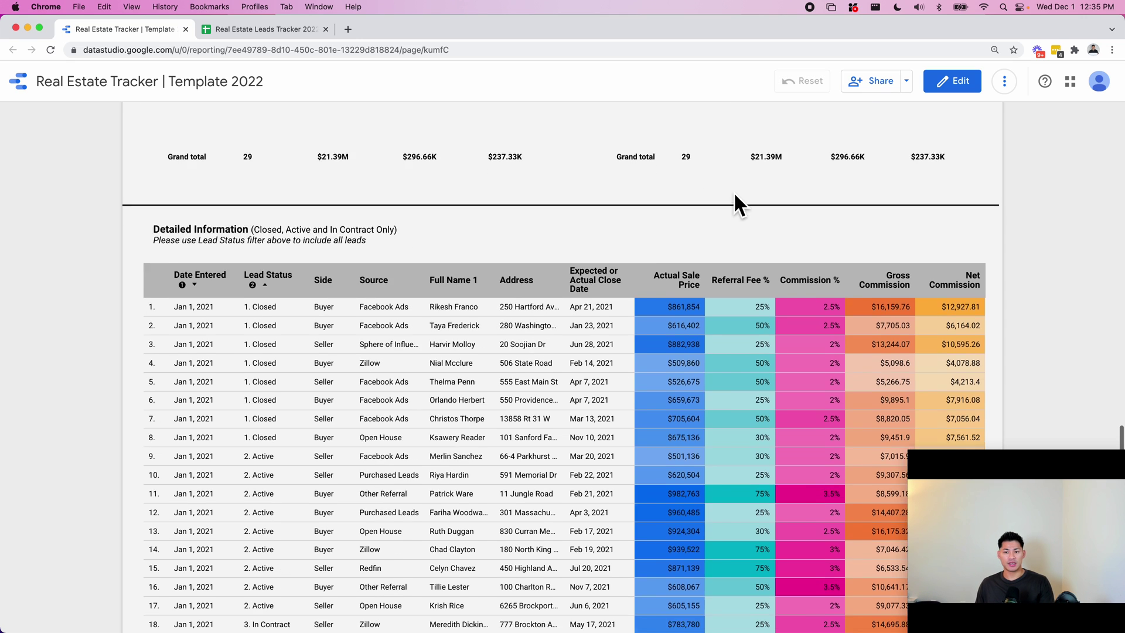
pyautogui.scroll(9, 734, 192)
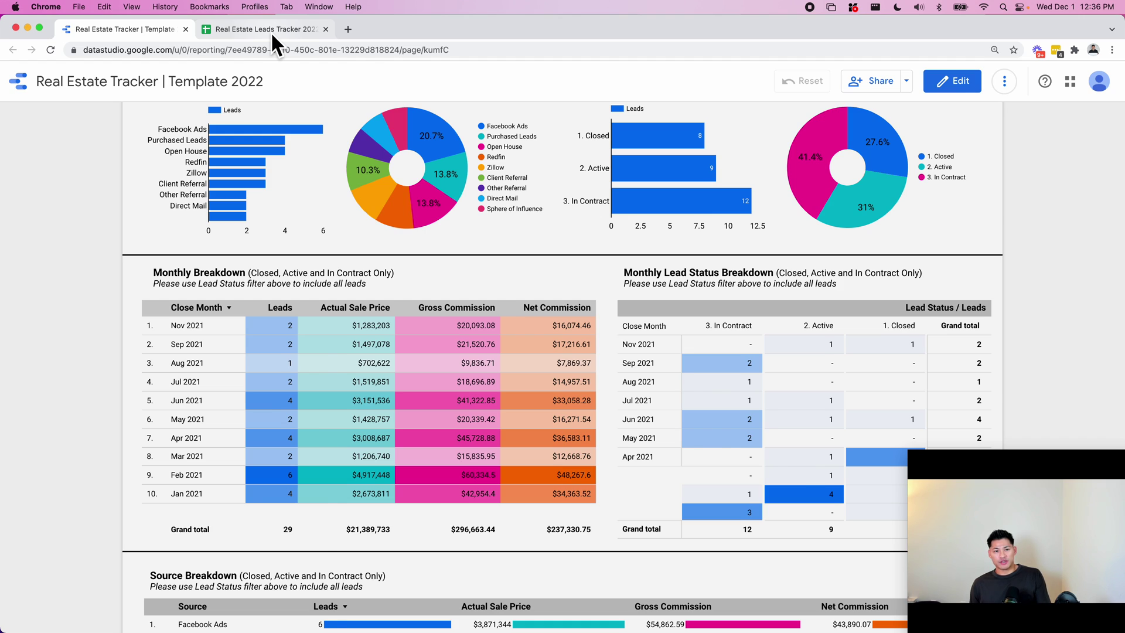
pyautogui.click(271, 31)
# - Check row 5's Seller transaction side and the Net Commission formula in U5
pyautogui.click(399, 304)
pyautogui.click(463, 280)
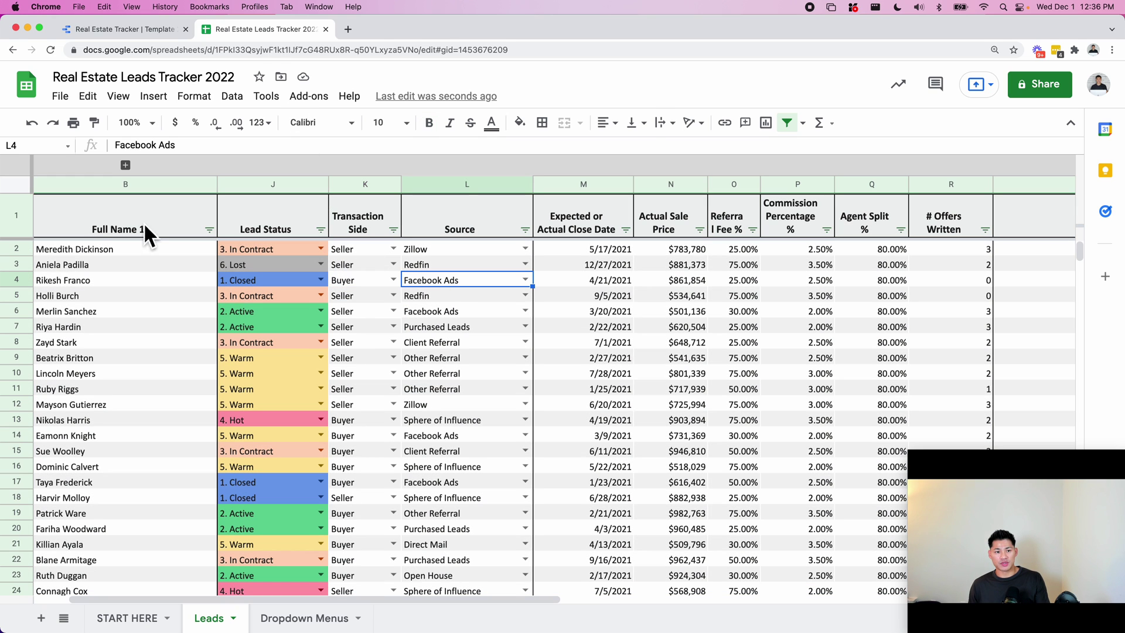
pyautogui.hscroll(-1, 191, 295)
pyautogui.hscroll(10, 191, 295)
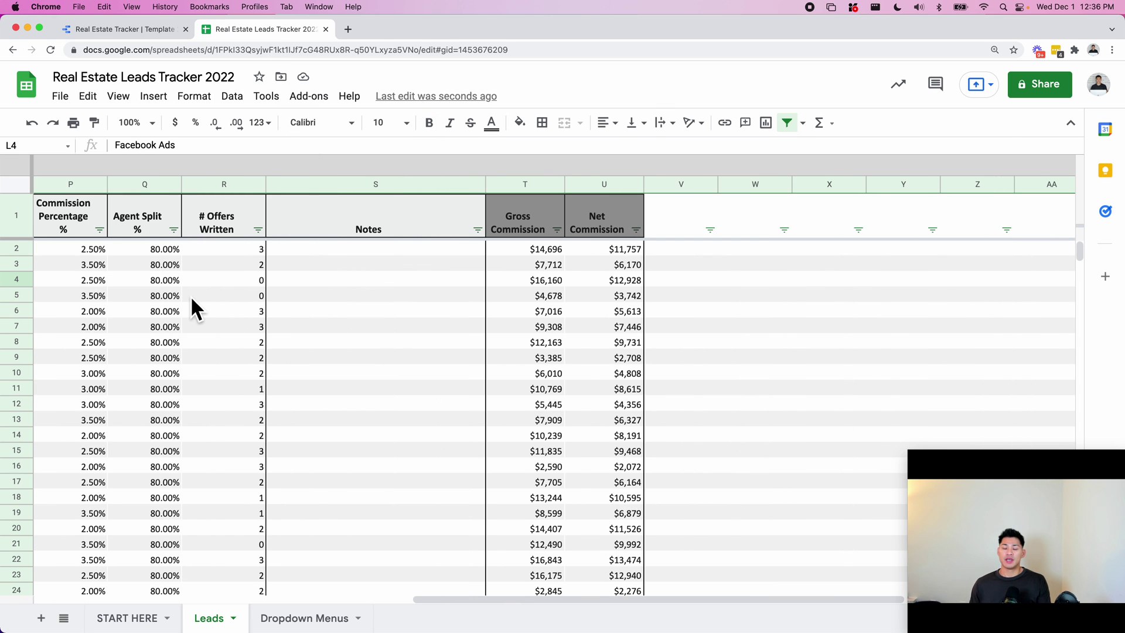
pyautogui.click(579, 294)
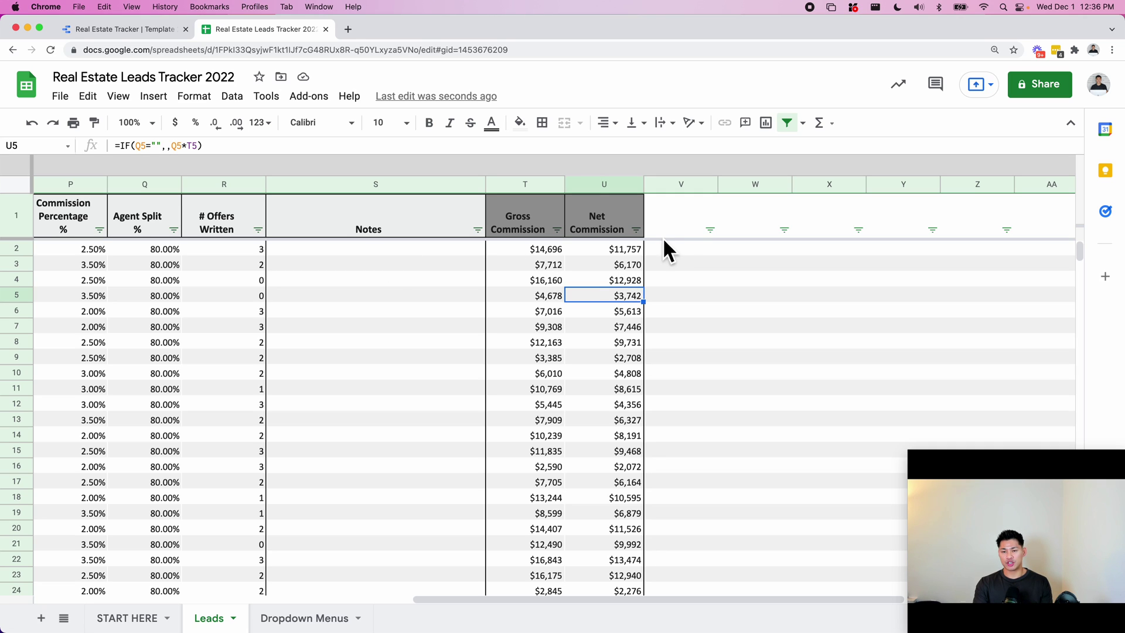
# - Enter test values 'dfsdf' in V1 and 'weasdf' in W1, then select both cells
pyautogui.click(686, 232)
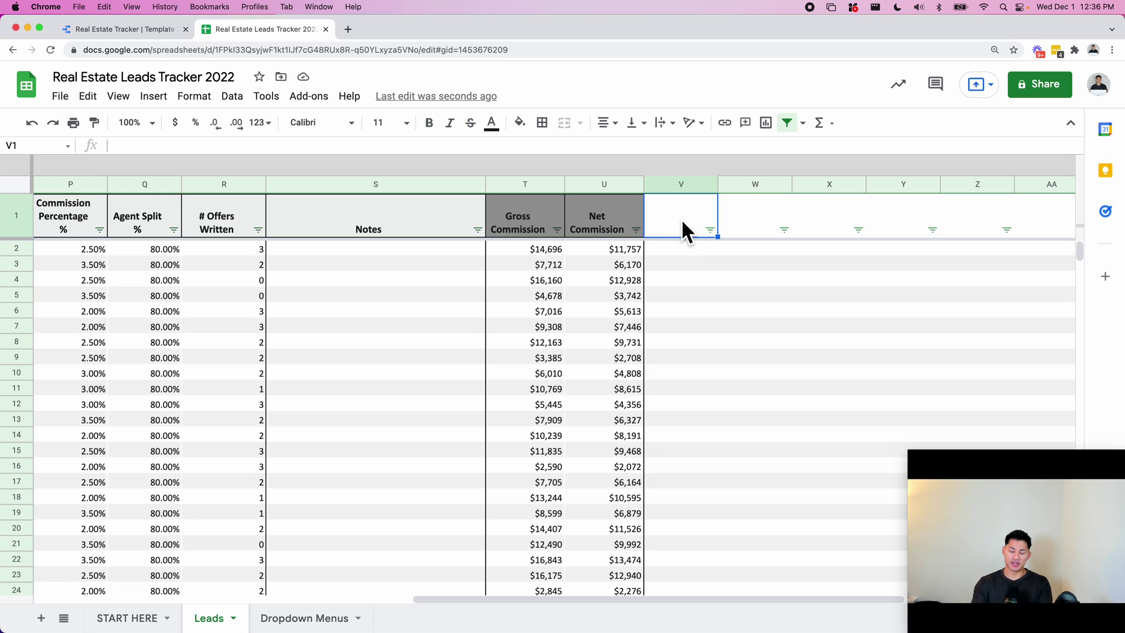
pyautogui.write('dfsdf')
pyautogui.press('Tab')
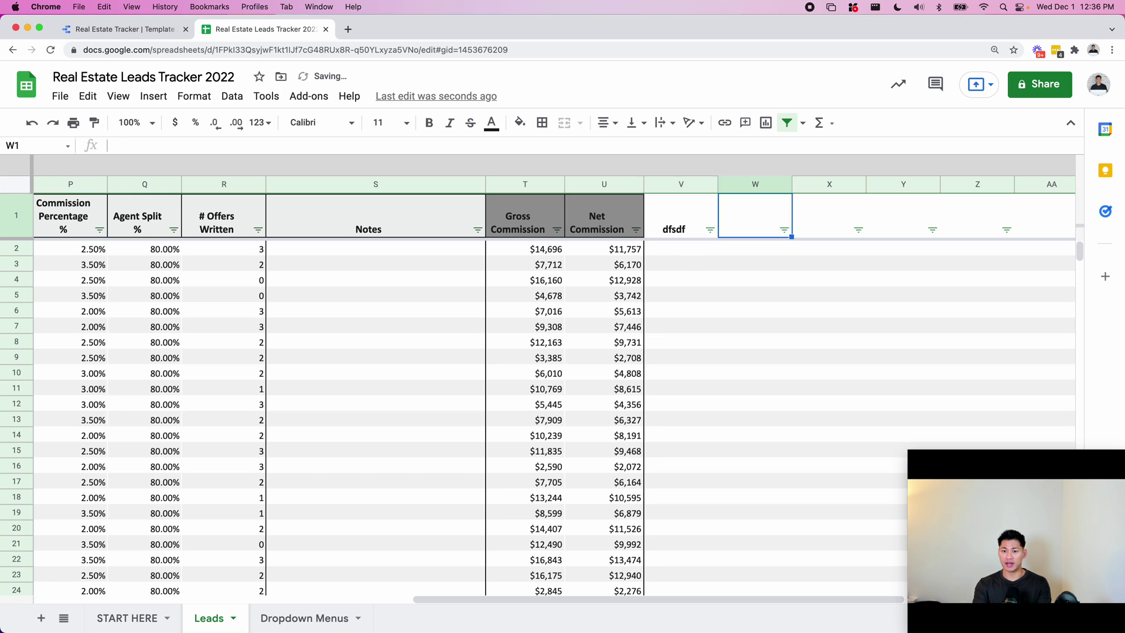
pyautogui.write('weasdf')
pyautogui.press('Tab')
pyautogui.moveTo(662, 214); pyautogui.dragTo(761, 221)
# - Delete the test entries in V1:W1 and briefly review the Data Studio dashboard
pyautogui.press('Delete')
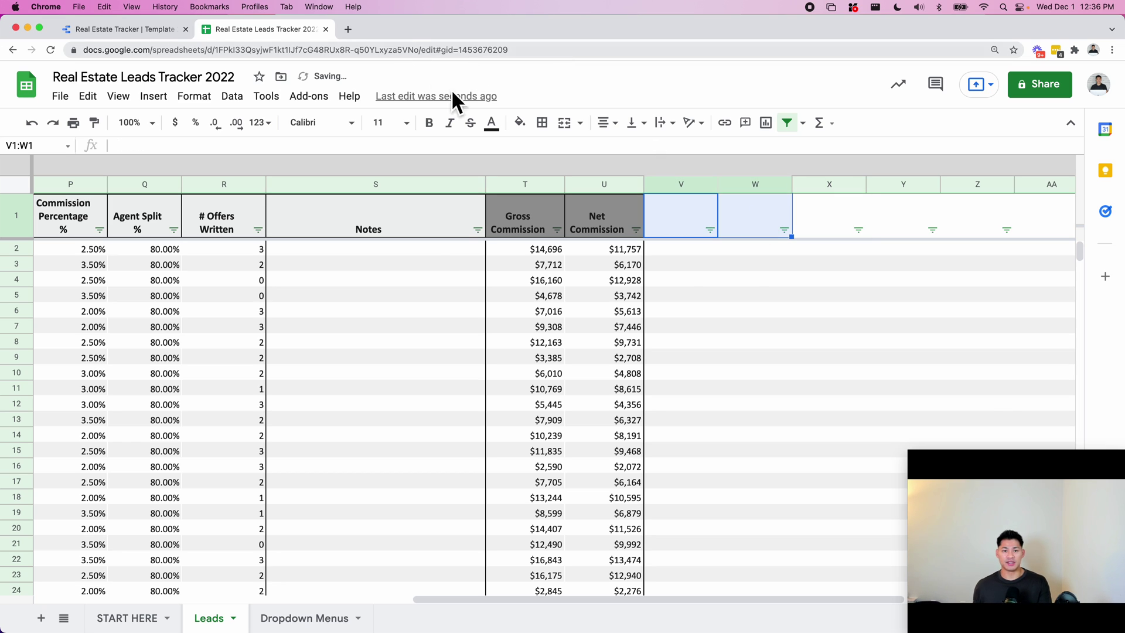
pyautogui.click(162, 30)
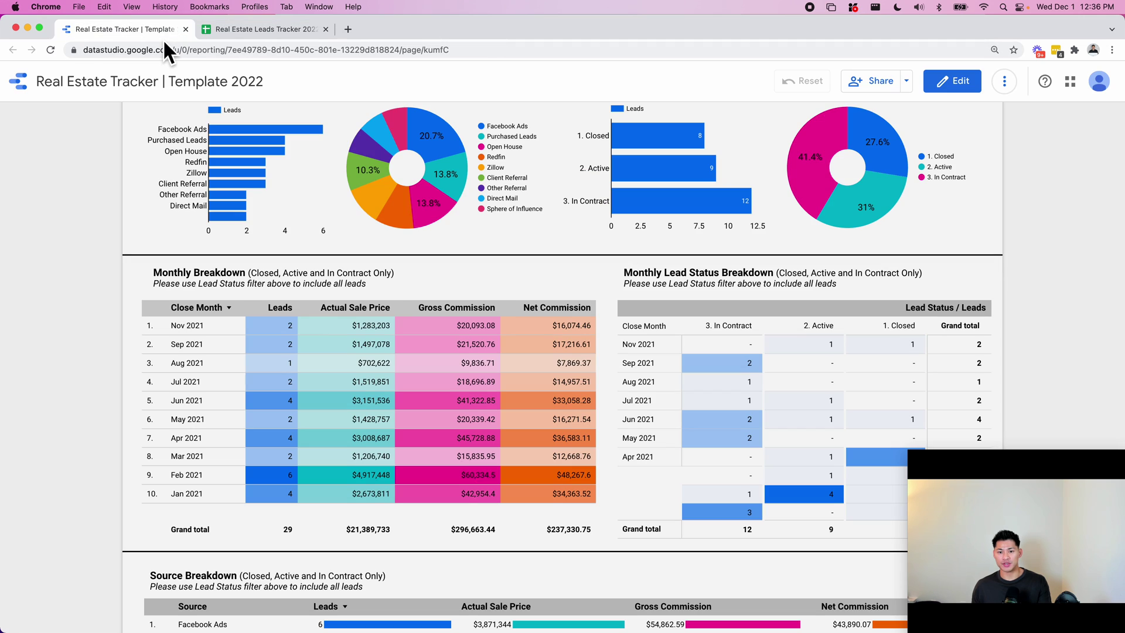
pyautogui.scroll(8, 244, 279)
pyautogui.scroll(-2, 244, 274)
pyautogui.scroll(-10, 243, 272)
pyautogui.scroll(2, 243, 272)
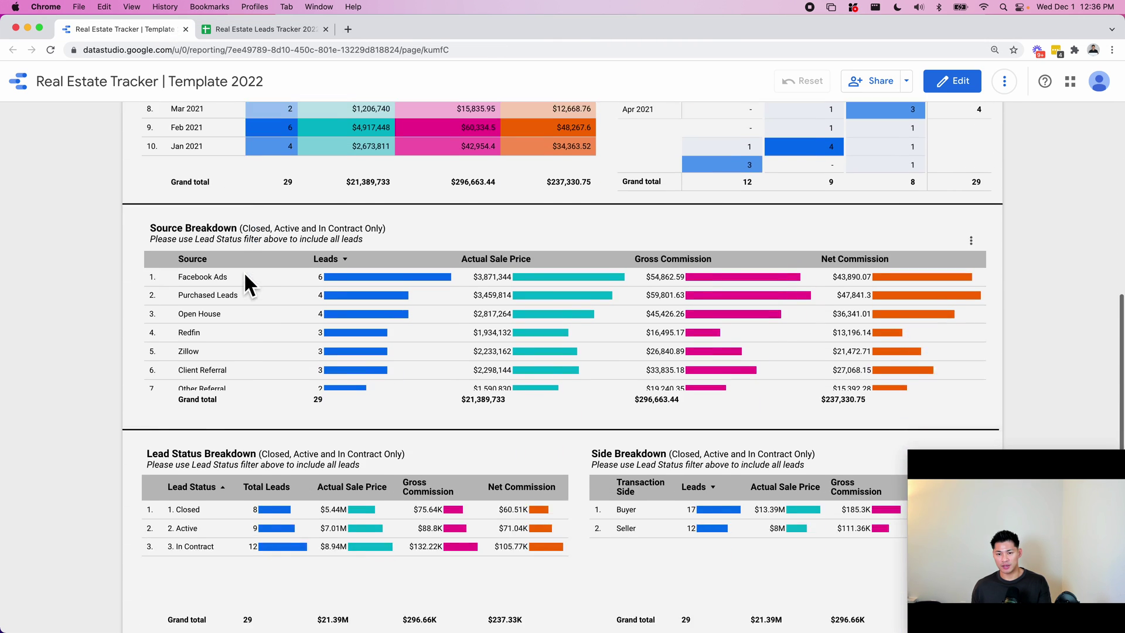
pyautogui.scroll(6, 243, 272)
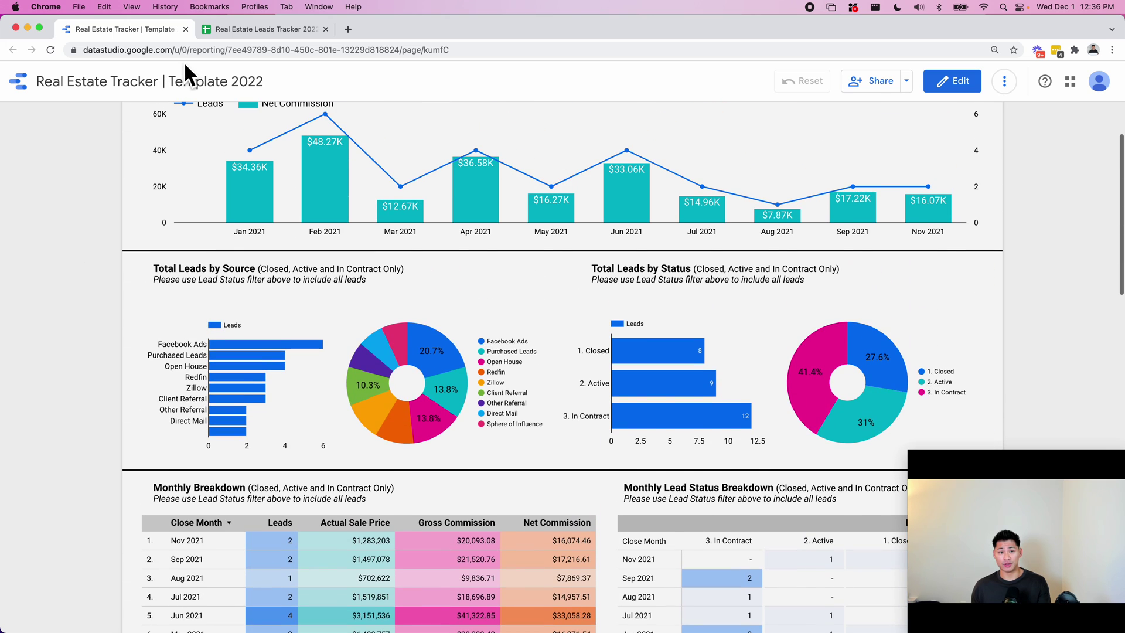
pyautogui.click(240, 31)
# - Review the V1, W1 and Leads header cells, flipping between dashboard and spreadsheet
pyautogui.click(674, 234)
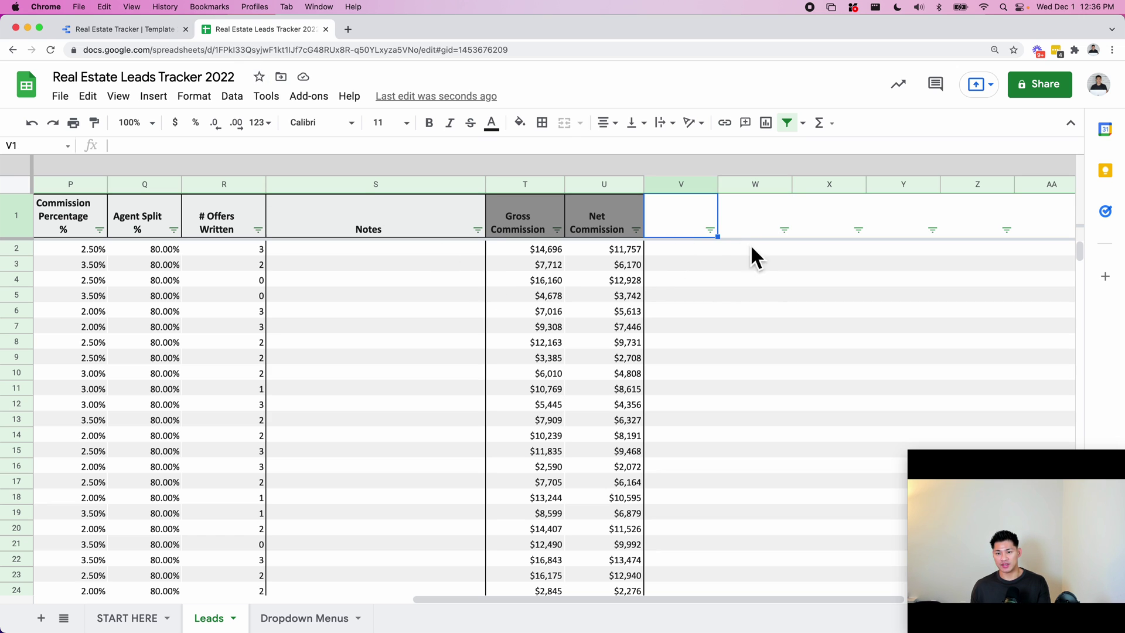
pyautogui.click(725, 234)
pyautogui.hscroll(-10, 556, 250)
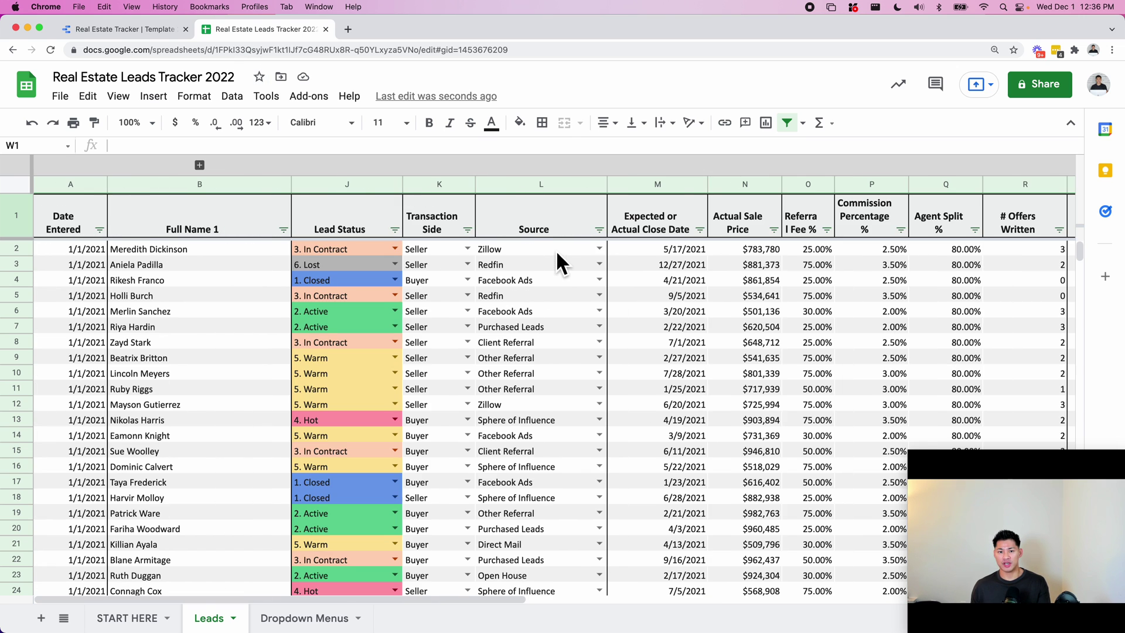
pyautogui.click(623, 203)
pyautogui.click(499, 220)
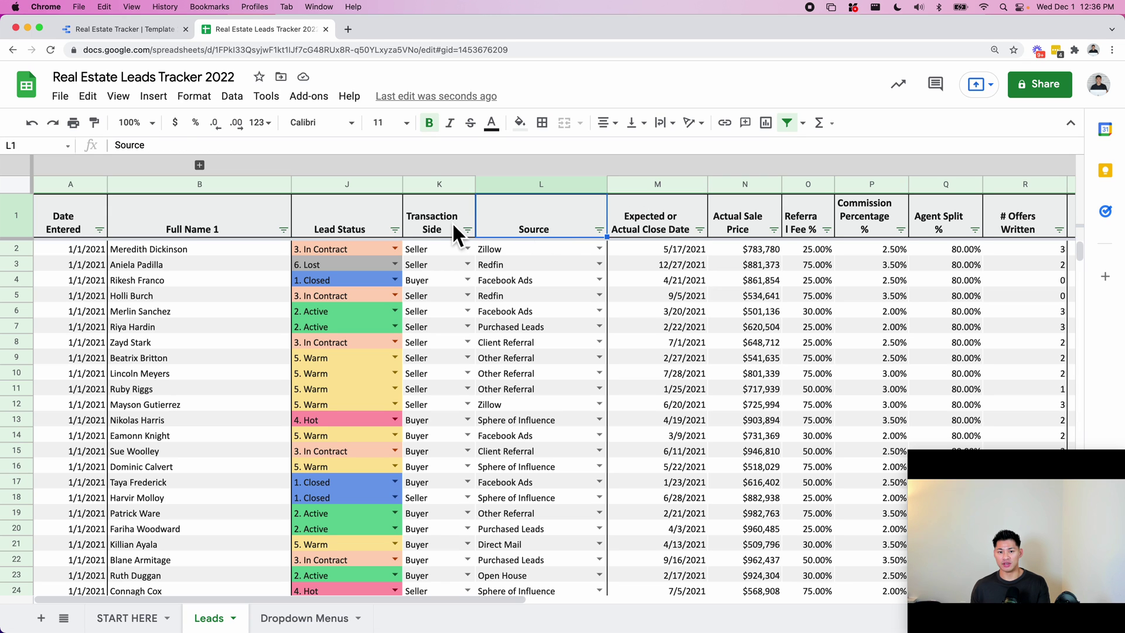
pyautogui.click(446, 220)
pyautogui.click(96, 30)
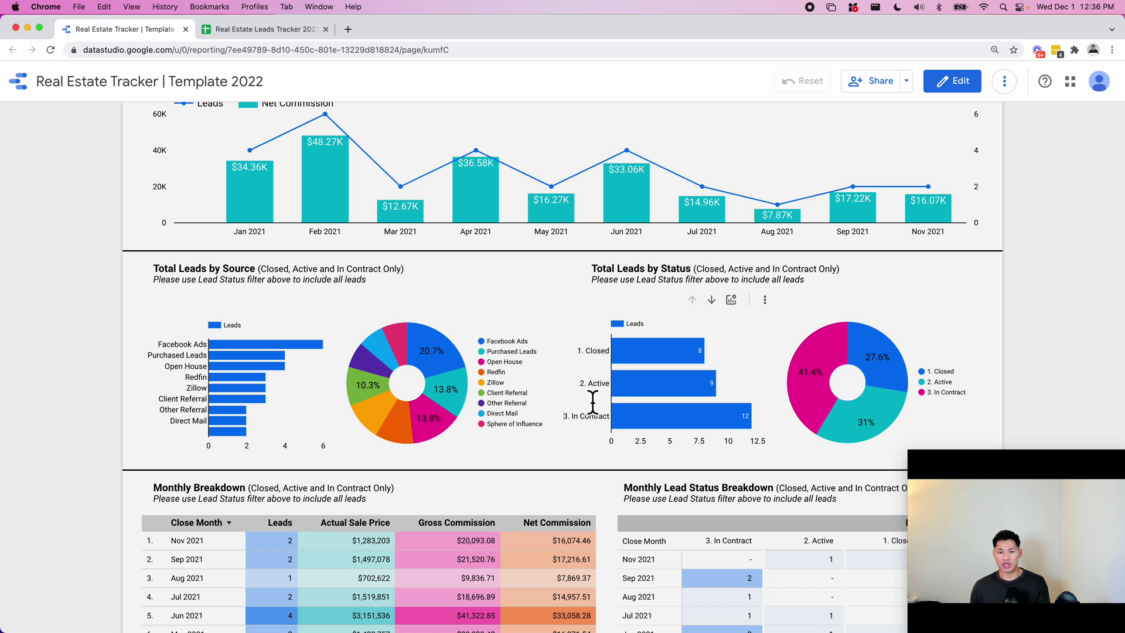
pyautogui.click(278, 31)
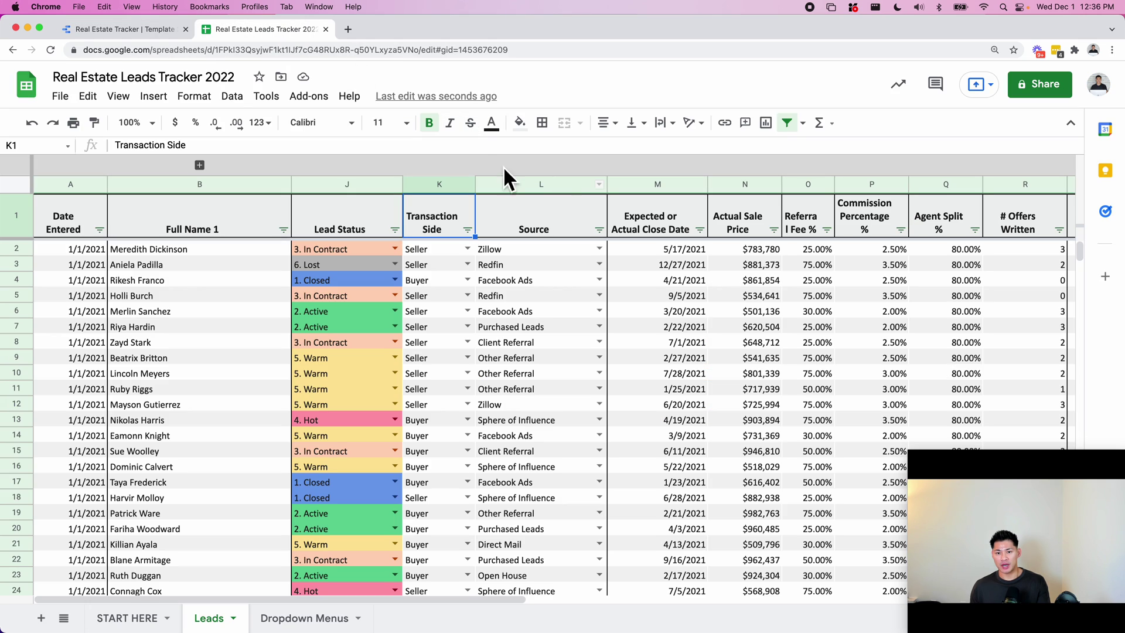
pyautogui.click(153, 33)
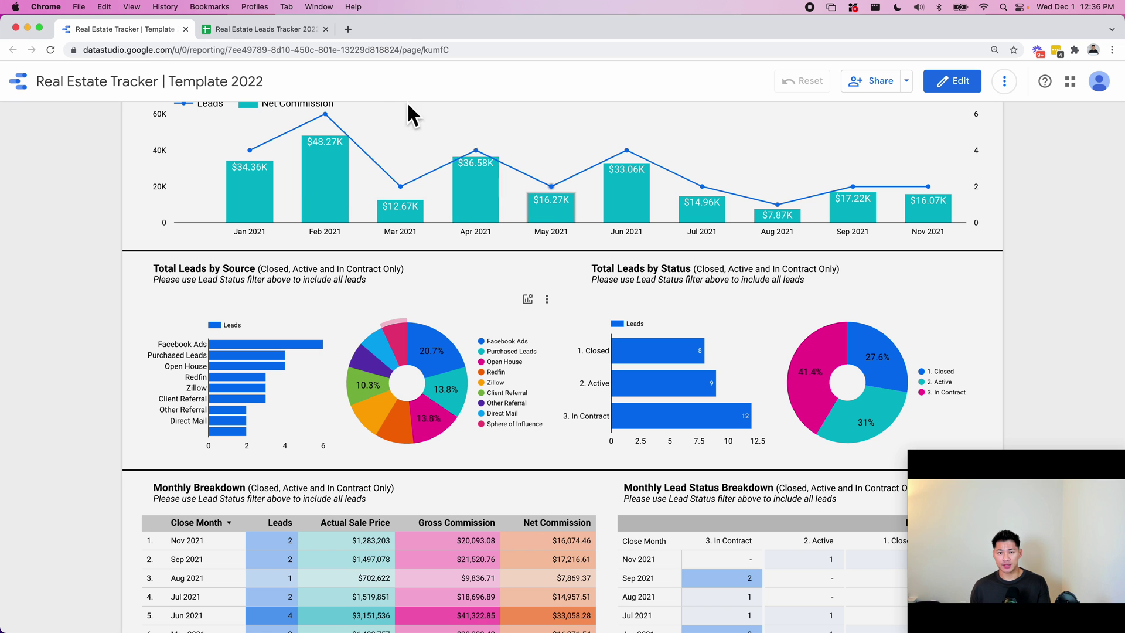
pyautogui.click(294, 34)
# - Confirm header cells V1–X1 are empty and check the Gross Commission value in T10
pyautogui.hscroll(10, 516, 328)
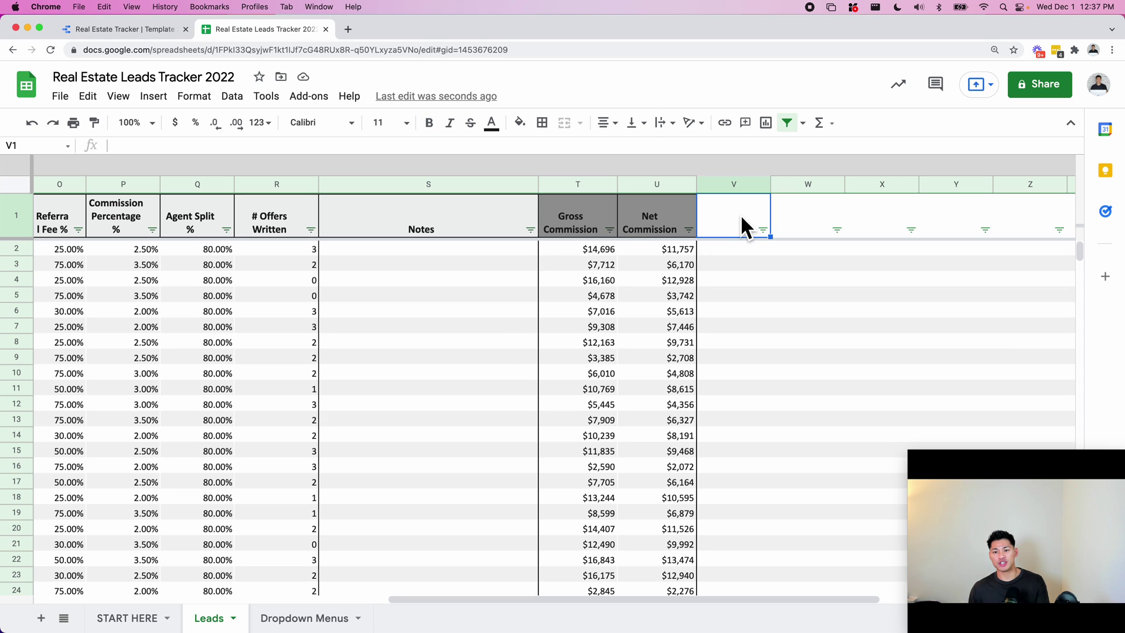
pyautogui.click(795, 218)
pyautogui.click(856, 218)
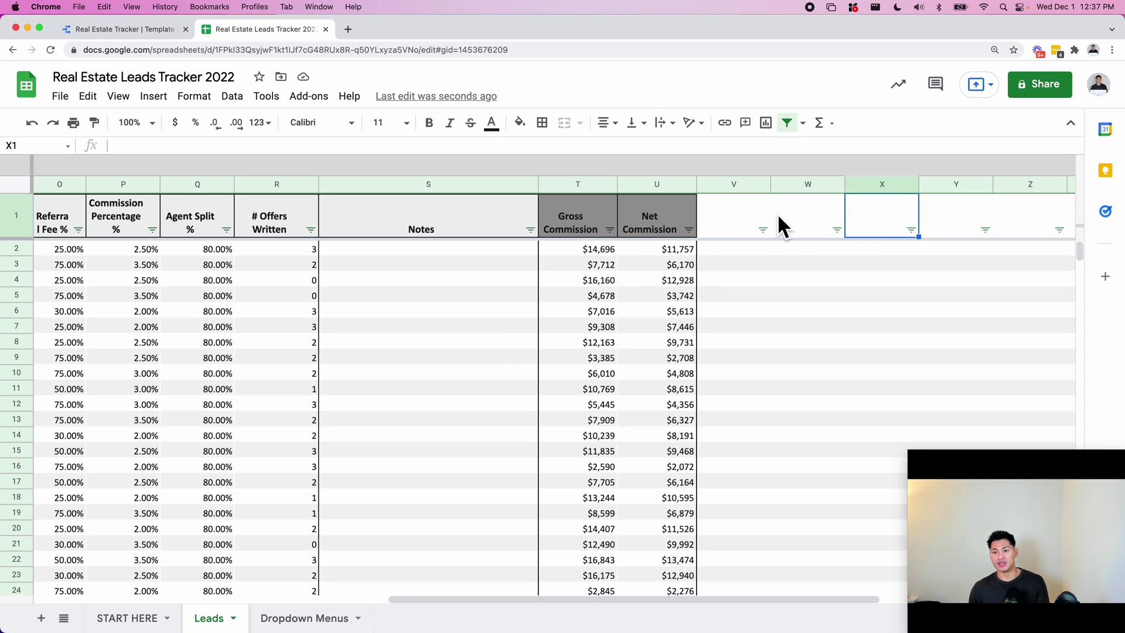
pyautogui.click(726, 229)
pyautogui.hscroll(-3, 730, 231)
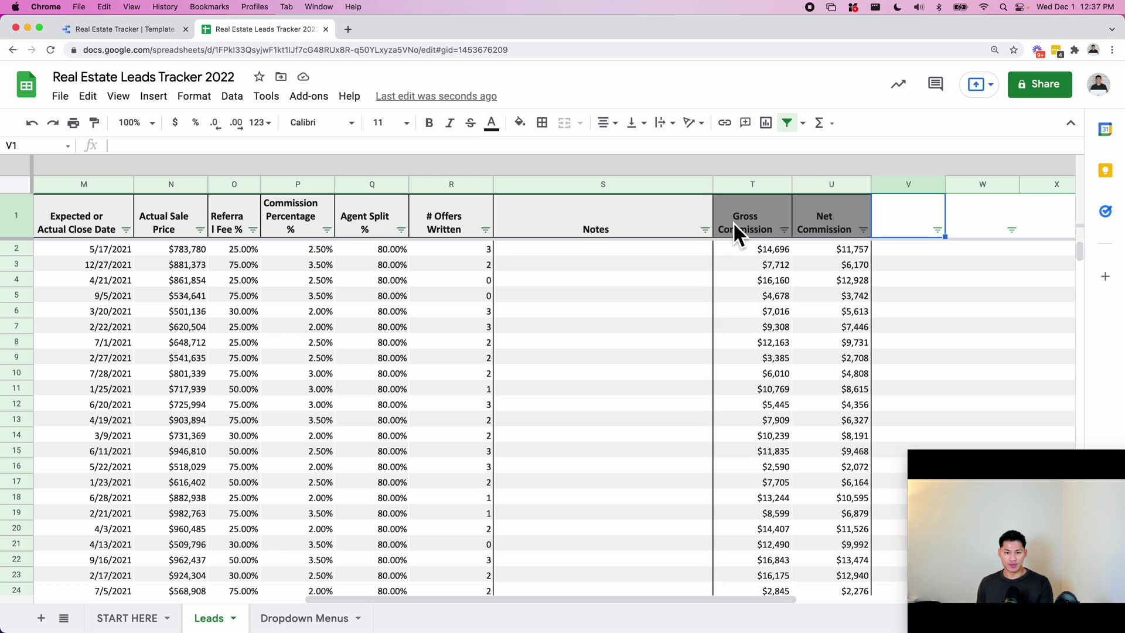
pyautogui.hscroll(-10, 657, 244)
pyautogui.scroll(-1, 656, 244)
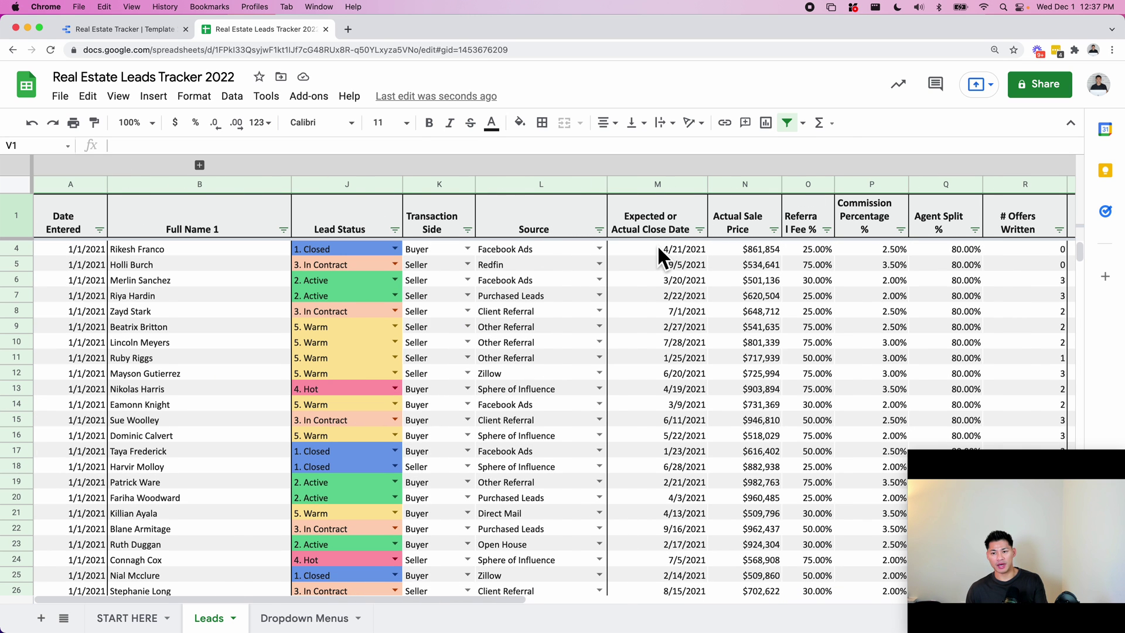
pyautogui.hscroll(3, 658, 248)
pyautogui.hscroll(2, 658, 248)
pyautogui.scroll(-3, 658, 248)
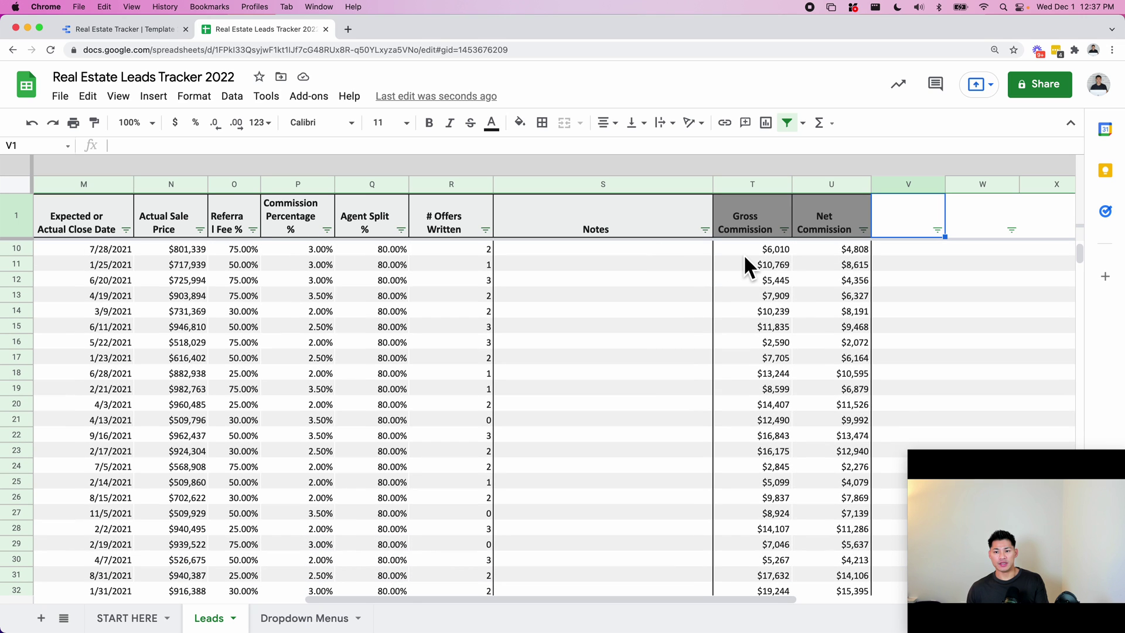
pyautogui.click(744, 254)
# - Inspect the commission values in rows 10–13 and the Gross Commission formula in T12
pyautogui.moveTo(747, 264); pyautogui.dragTo(811, 295)
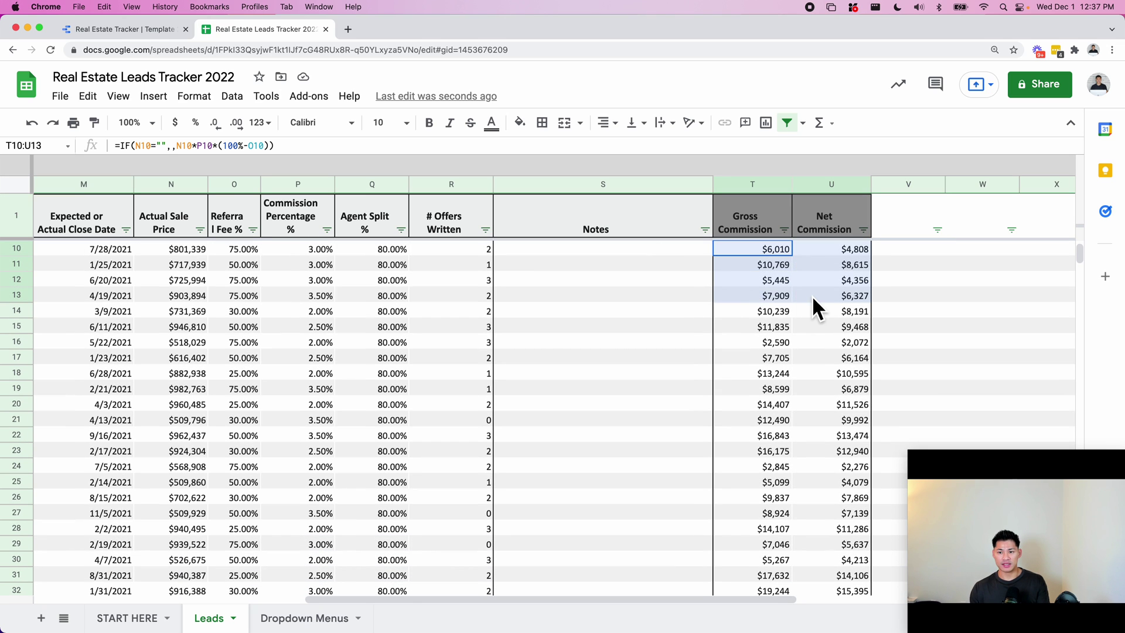
pyautogui.click(748, 285)
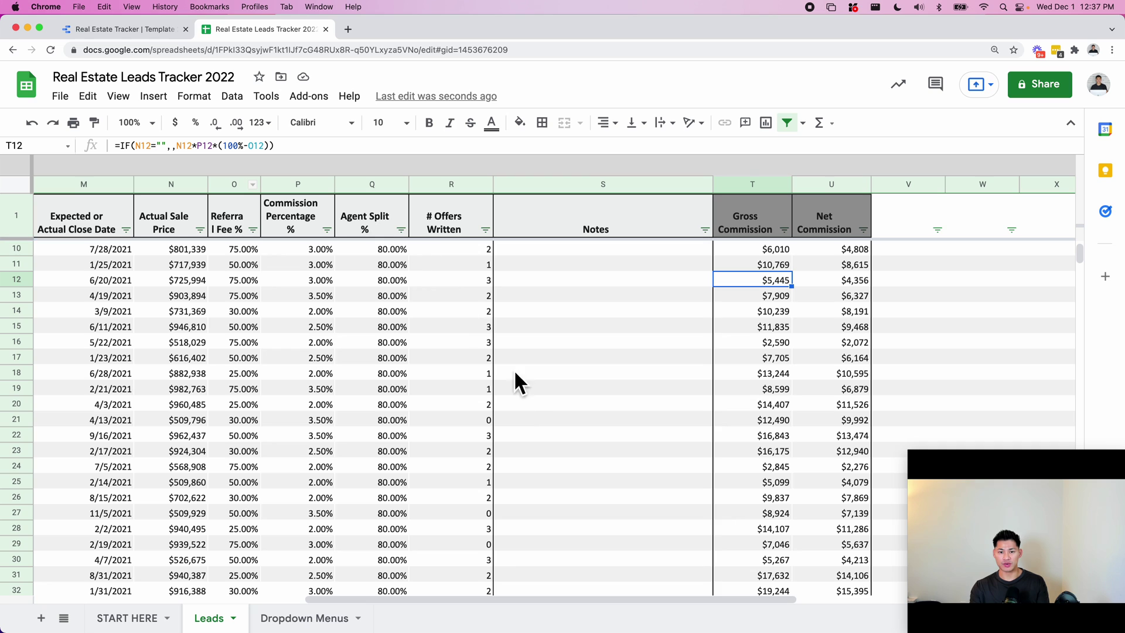
pyautogui.hscroll(-5, 508, 358)
pyautogui.scroll(-4, 345, 359)
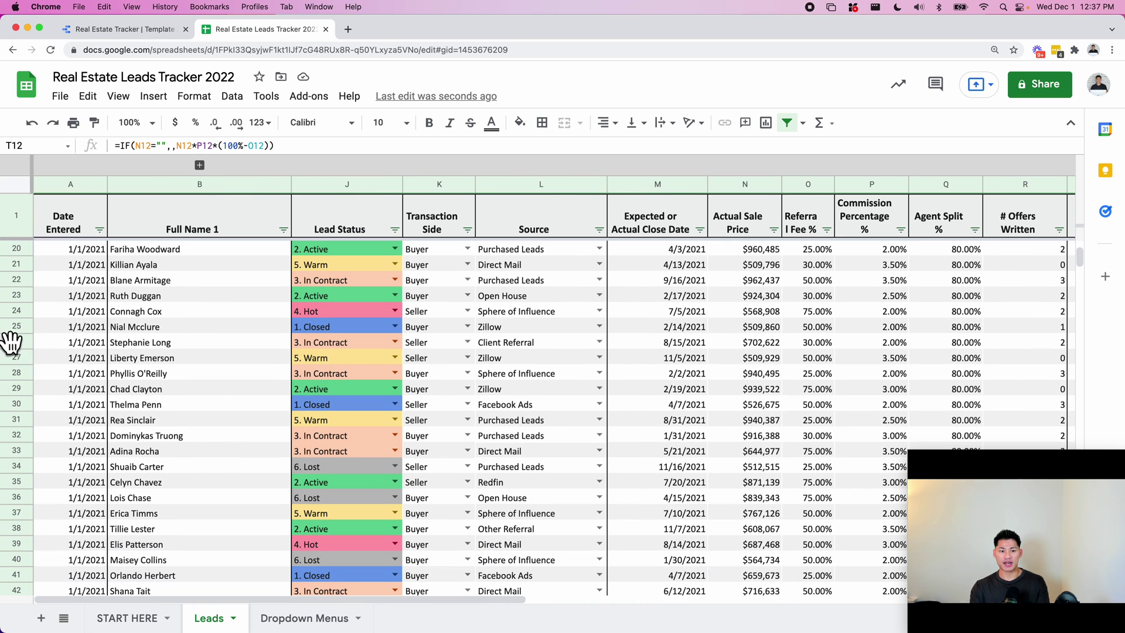
# - Try clearing protected rows 26–31, dismiss the warning, and inspect the T26 and T27 formulas
pyautogui.moveTo(11, 343); pyautogui.dragTo(28, 422)
pyautogui.hscroll(10, 28, 430)
pyautogui.scroll(-1, 274, 346)
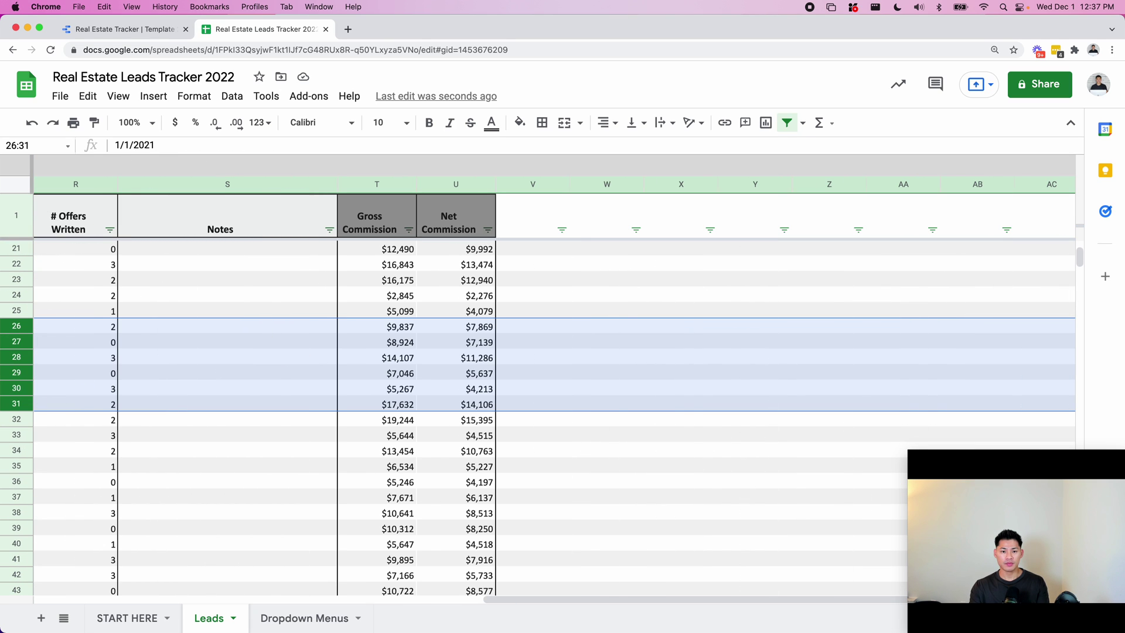
pyautogui.press('Delete')
pyautogui.click(659, 415)
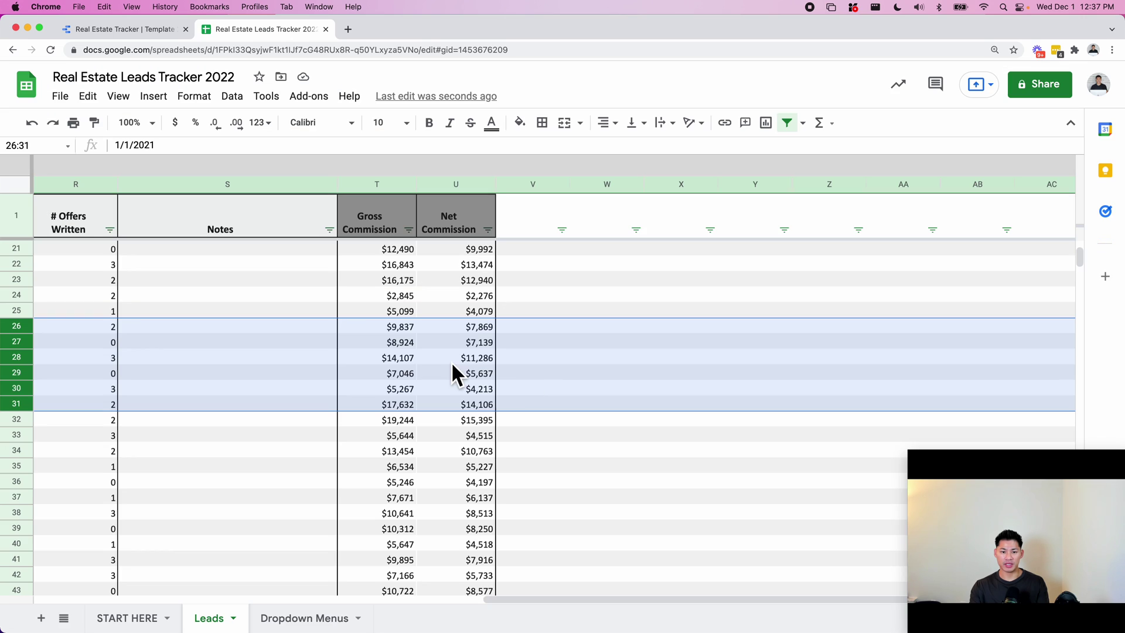
pyautogui.click(402, 343)
pyautogui.click(399, 329)
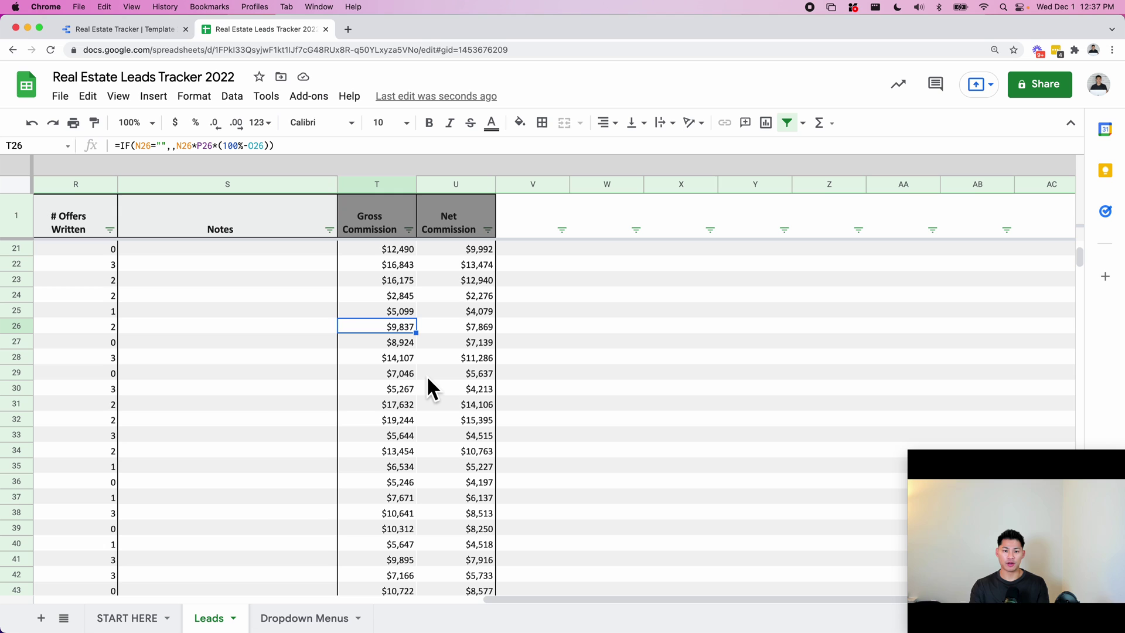
# - Check the cells in rows 51–53 (J53, L52, M53, N51, O51), then open START HERE
pyautogui.hscroll(-10, 427, 376)
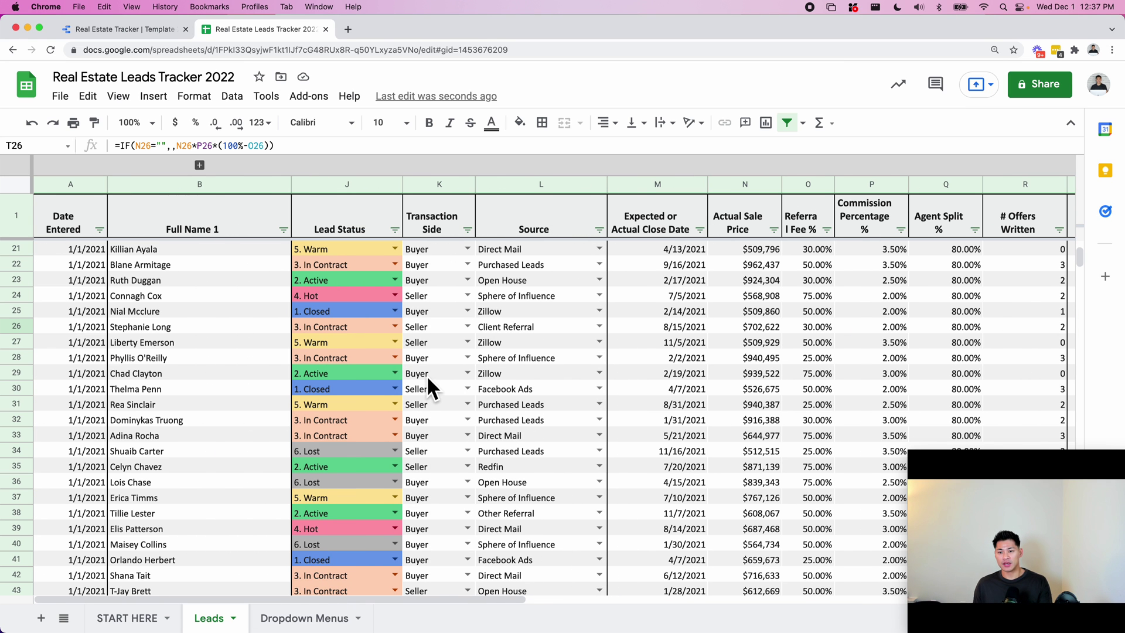
pyautogui.hscroll(2, 427, 375)
pyautogui.scroll(-5, 427, 375)
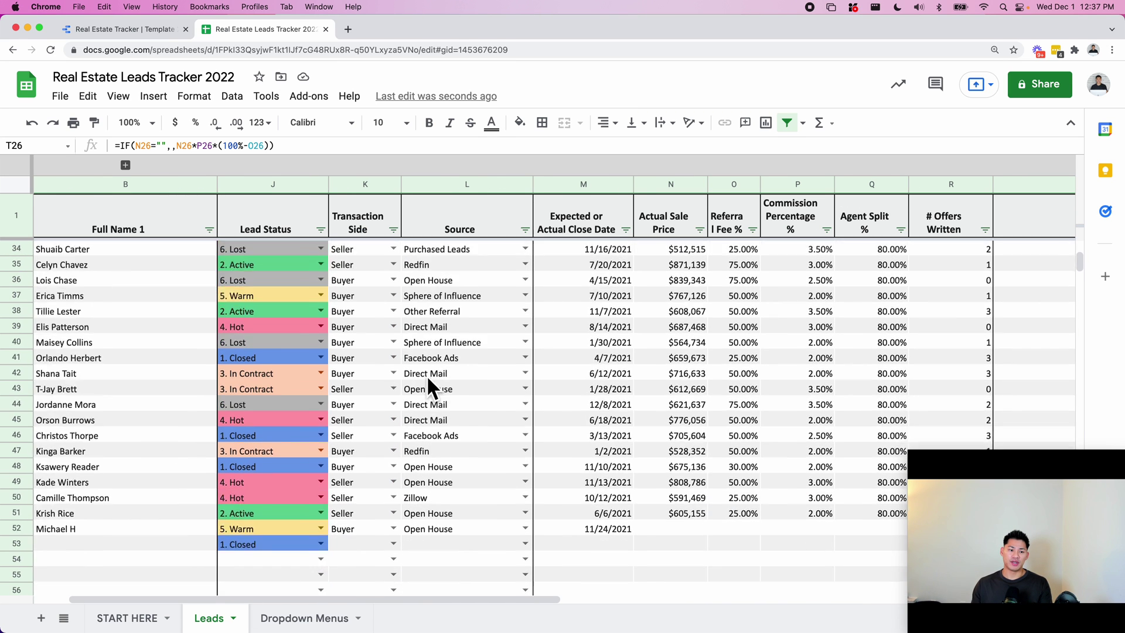
pyautogui.scroll(-3, 427, 375)
pyautogui.click(295, 435)
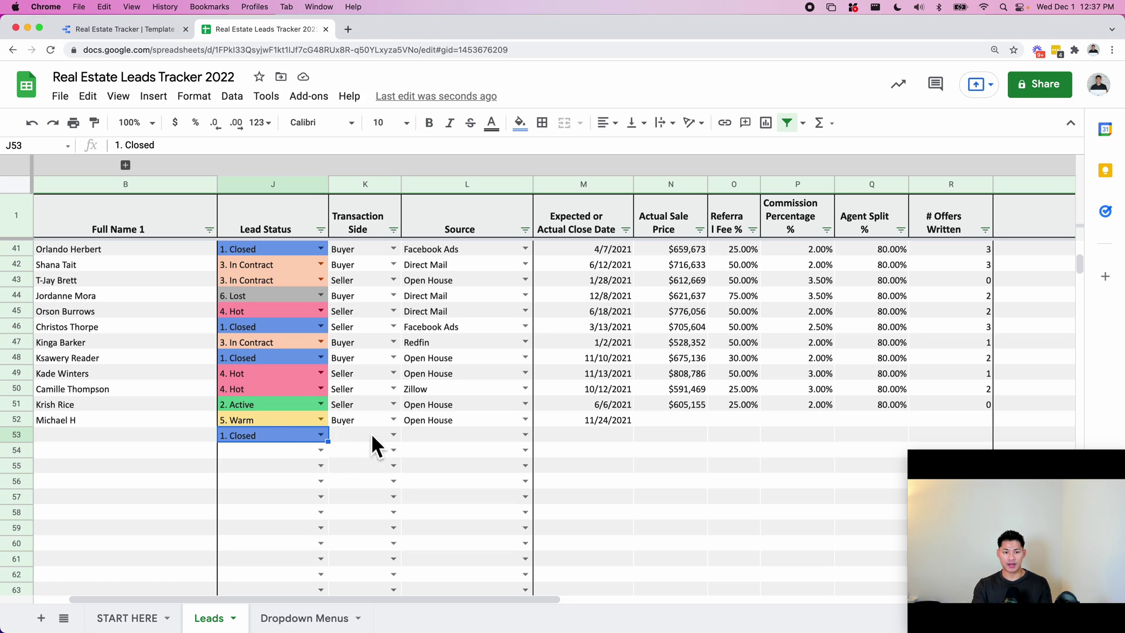
pyautogui.click(502, 420)
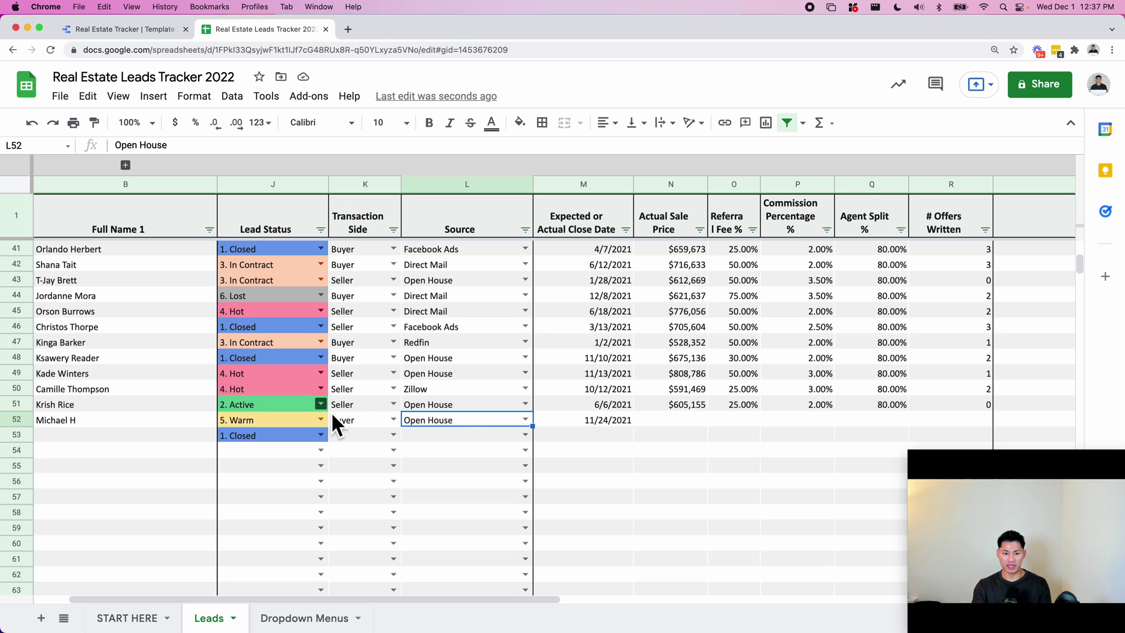
pyautogui.click(294, 438)
pyautogui.click(360, 438)
pyautogui.click(420, 438)
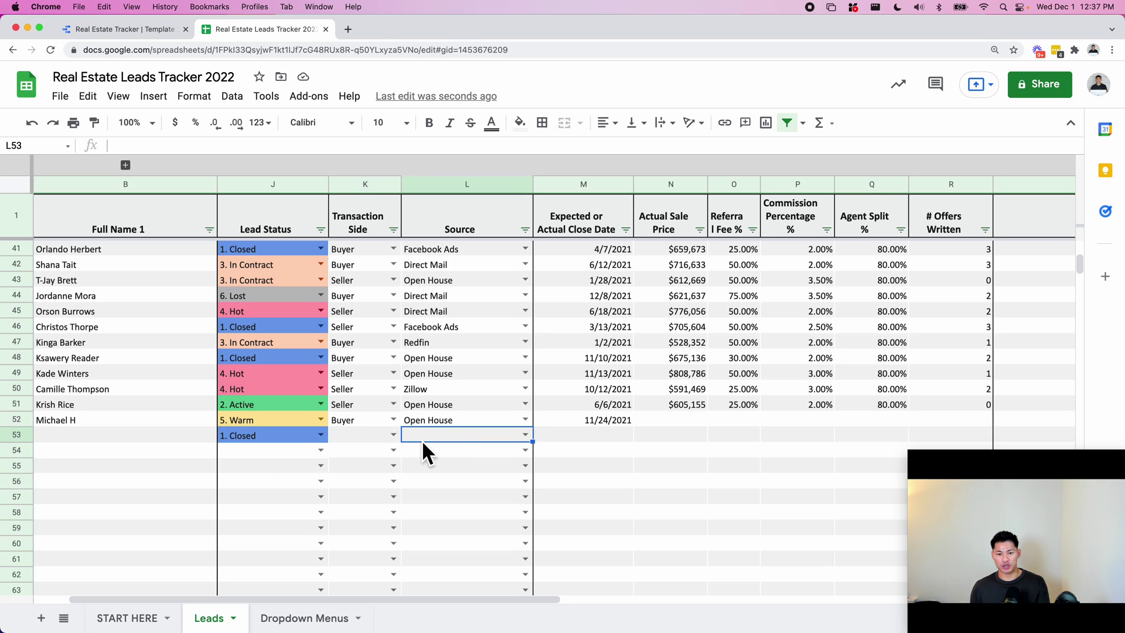
pyautogui.click(596, 429)
pyautogui.click(666, 412)
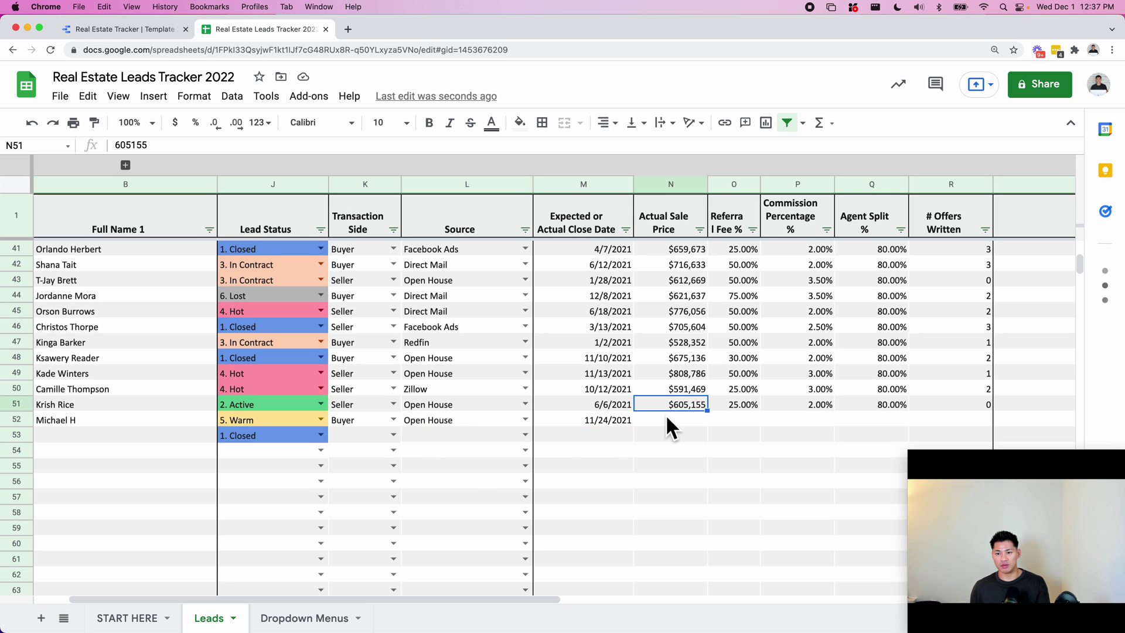
pyautogui.press('Right')
pyautogui.click(141, 617)
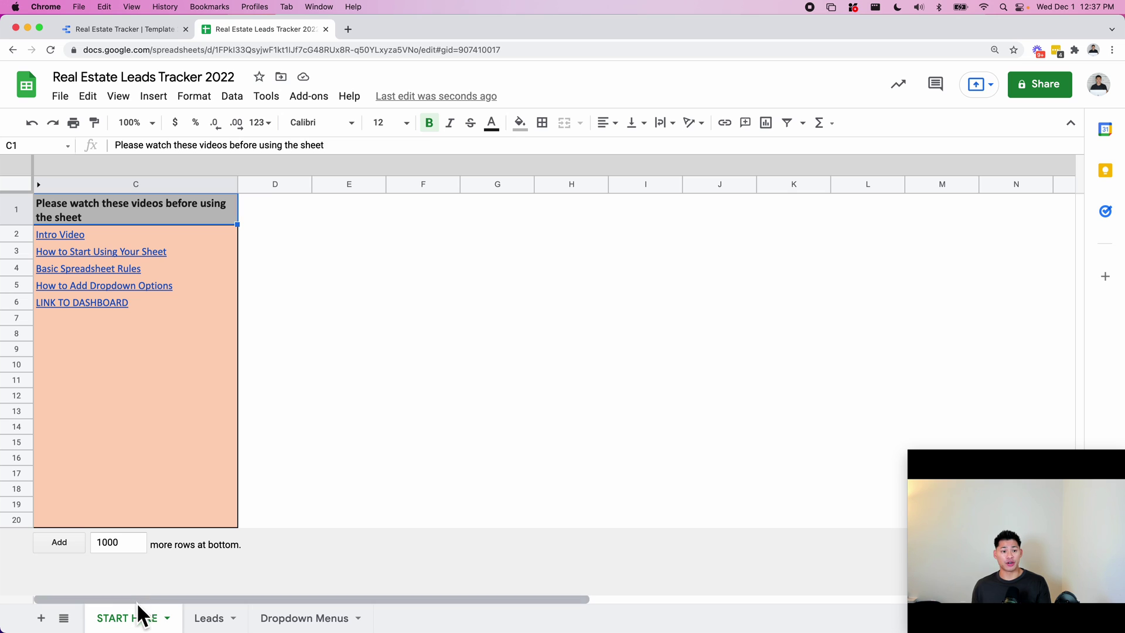
pyautogui.click(136, 381)
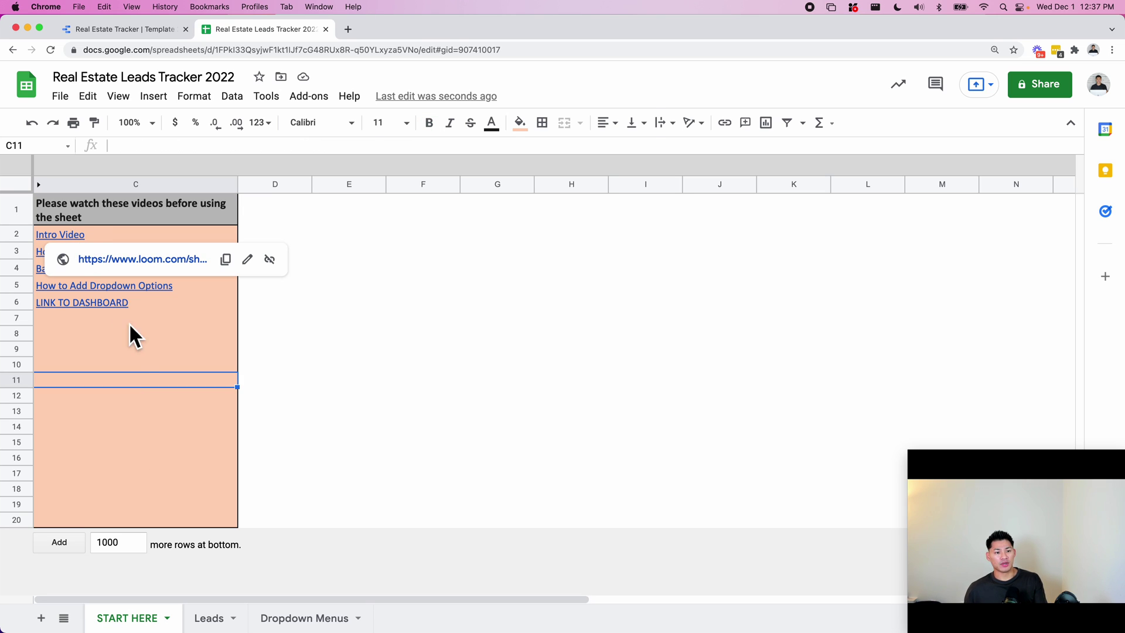
pyautogui.click(139, 338)
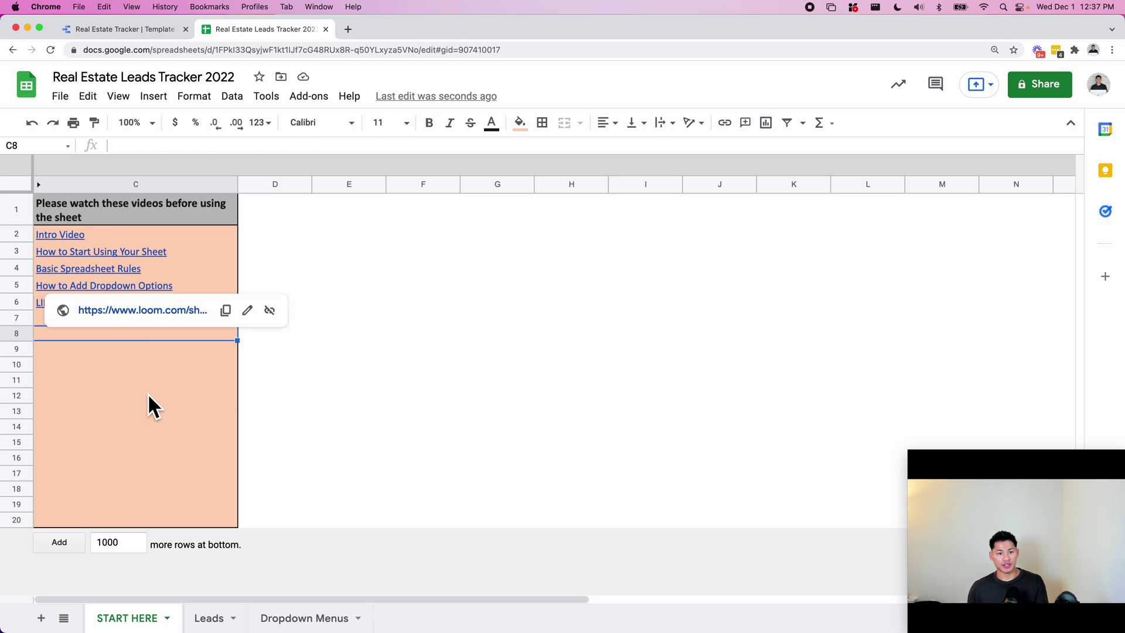
pyautogui.click(148, 392)
pyautogui.click(107, 308)
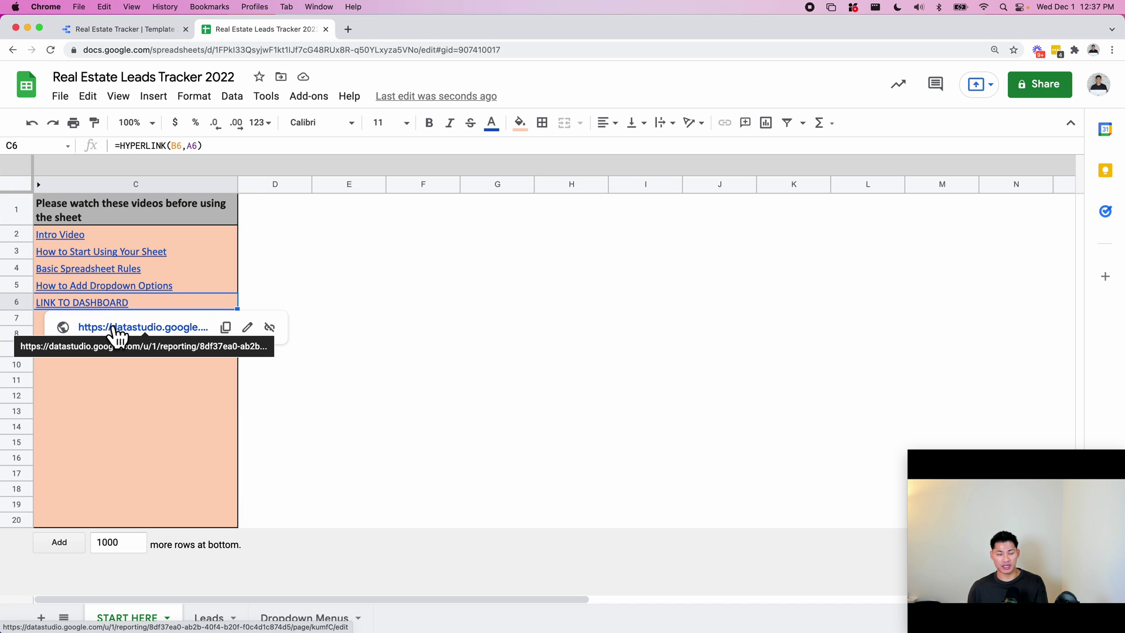
pyautogui.click(157, 399)
pyautogui.moveTo(94, 305)
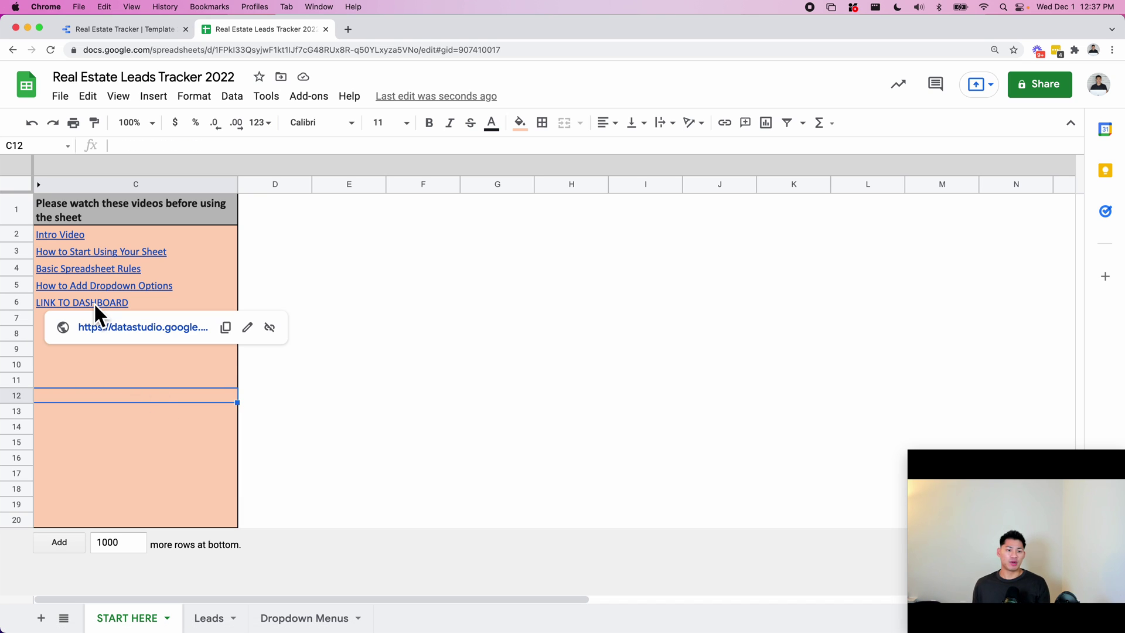
pyautogui.click(131, 380)
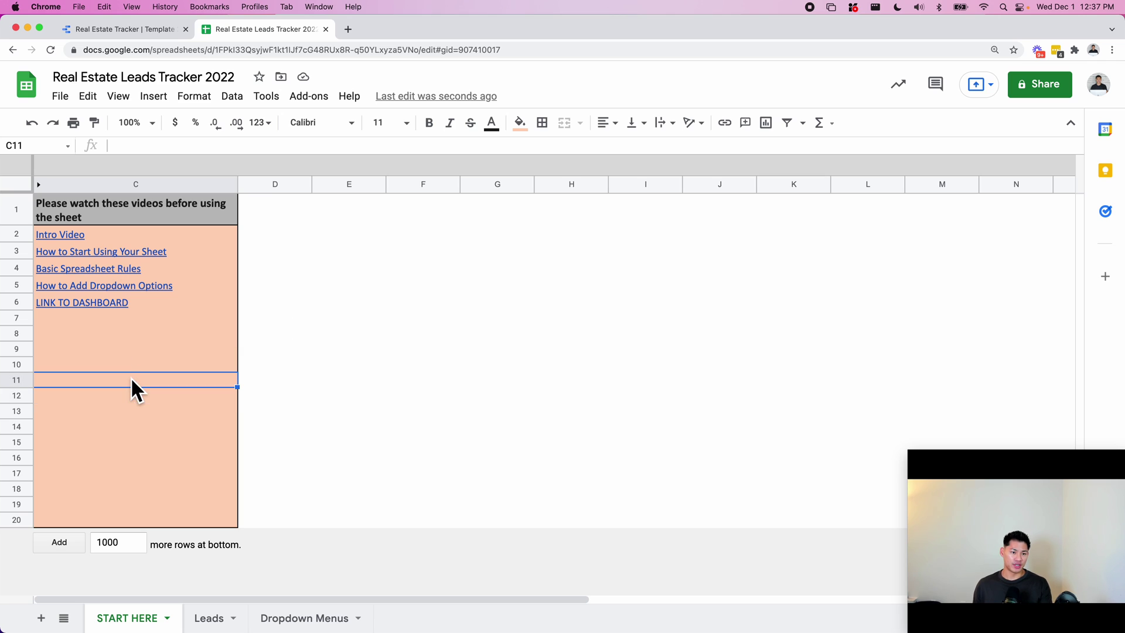
pyautogui.click(122, 321)
pyautogui.click(124, 335)
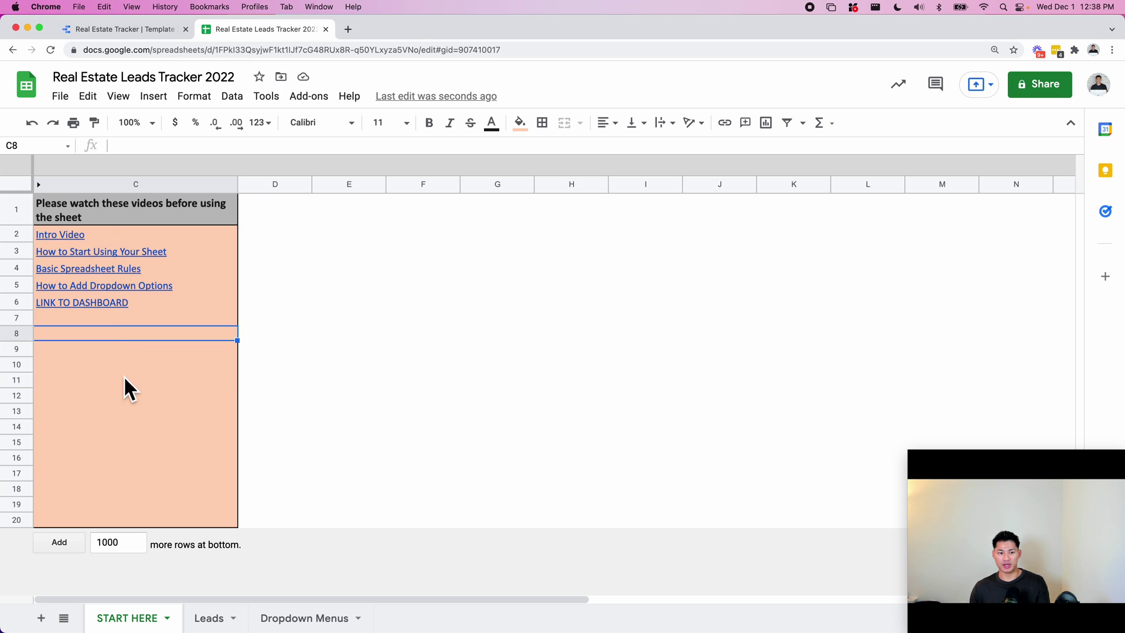
pyautogui.click(125, 378)
pyautogui.click(127, 425)
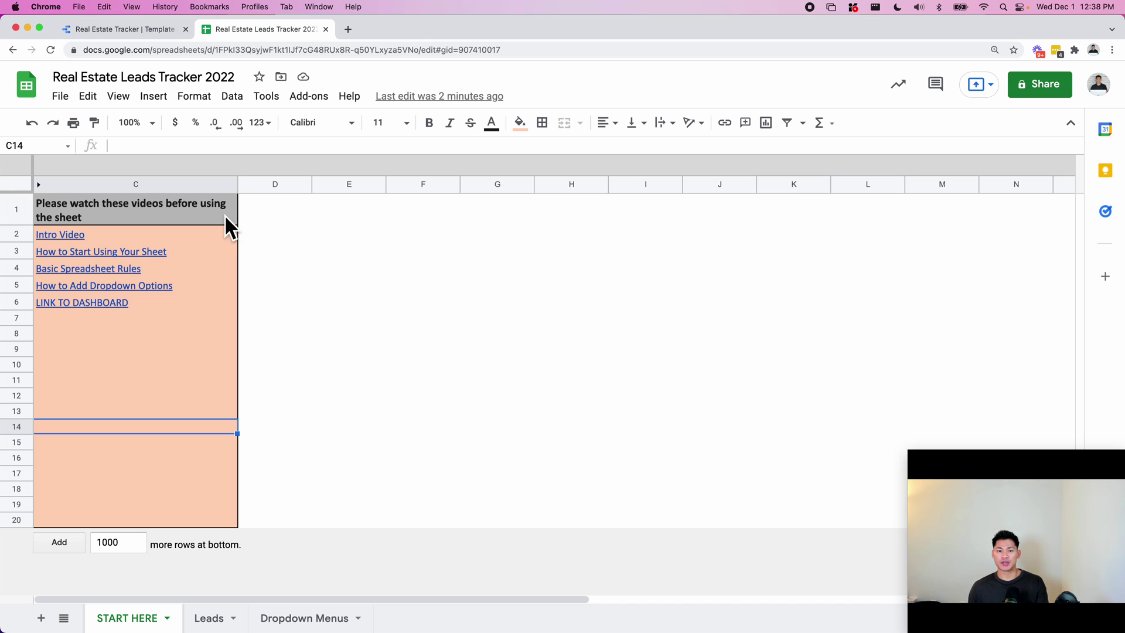
pyautogui.moveTo(120, 258)
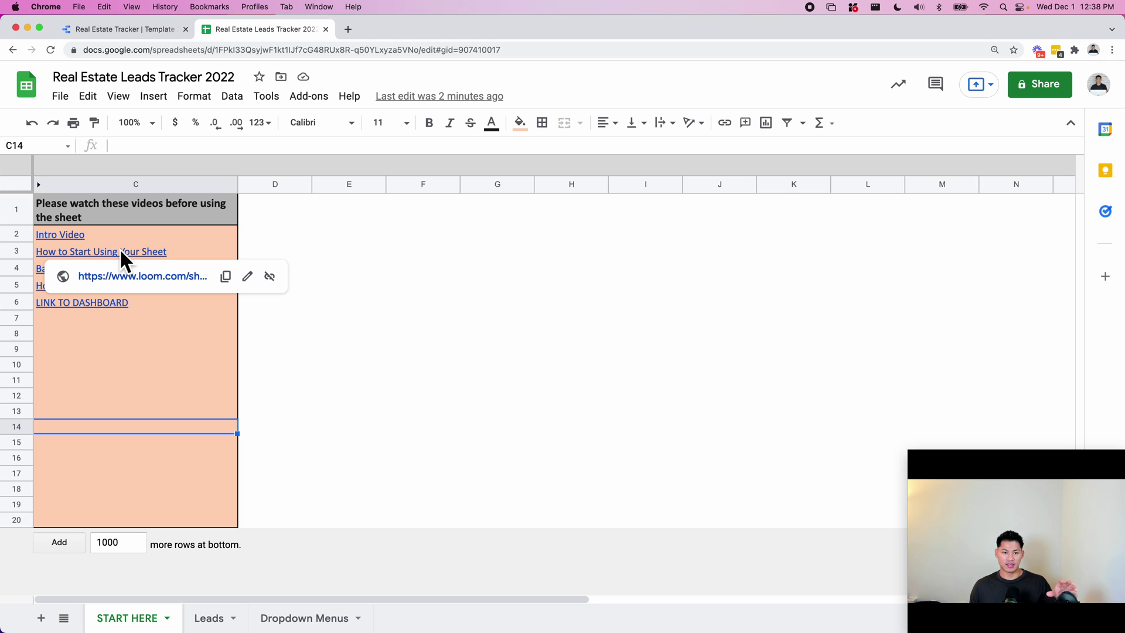
pyautogui.click(163, 319)
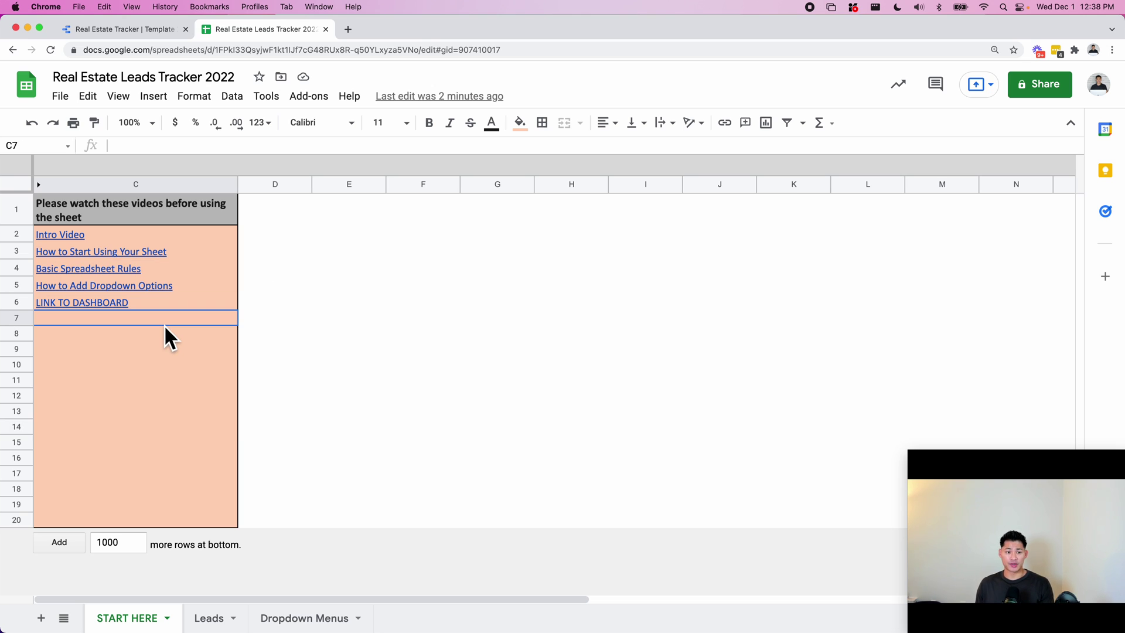
# - Review the dashboard overview (29 leads, $21.39M sale price), checking the Leads sheet in between
pyautogui.click(121, 30)
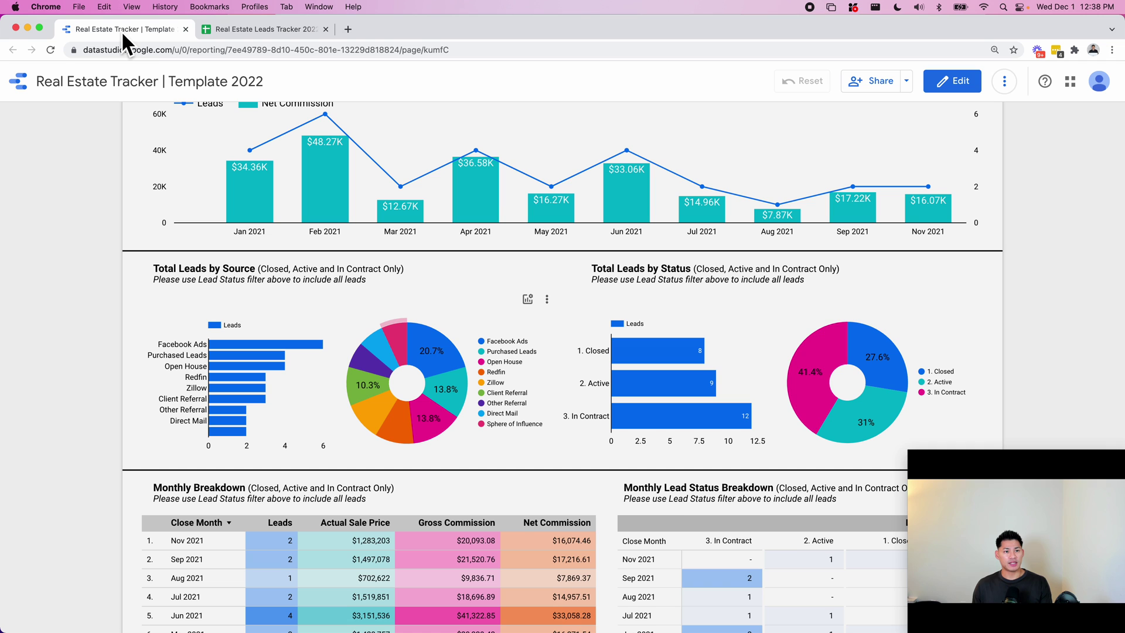
pyautogui.scroll(5, 315, 173)
pyautogui.scroll(-5, 314, 175)
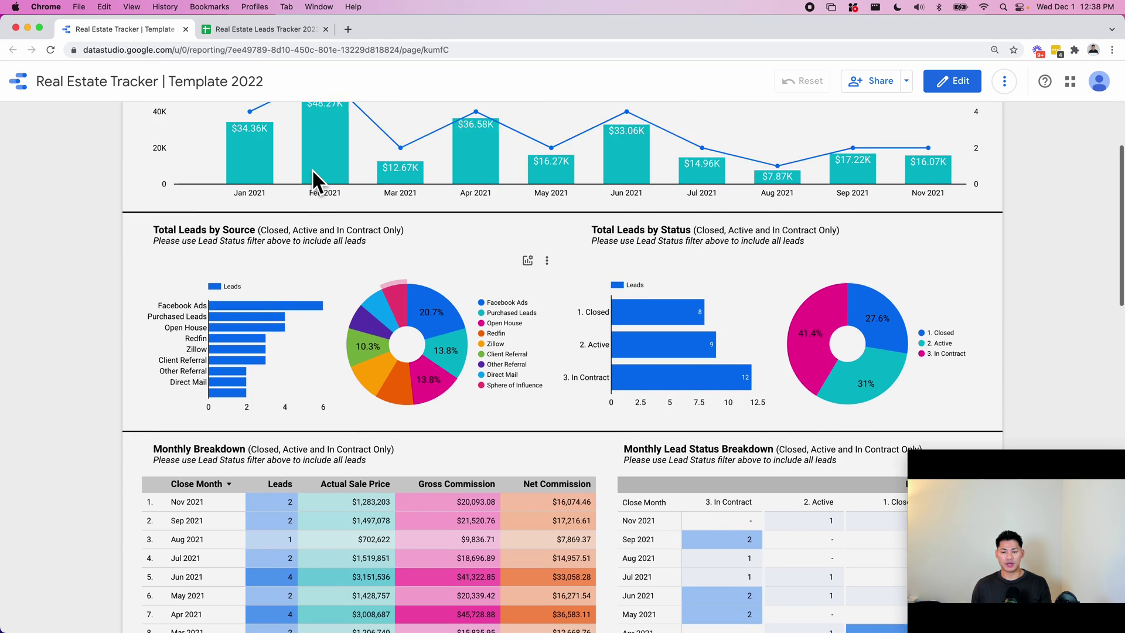
pyautogui.scroll(5, 311, 169)
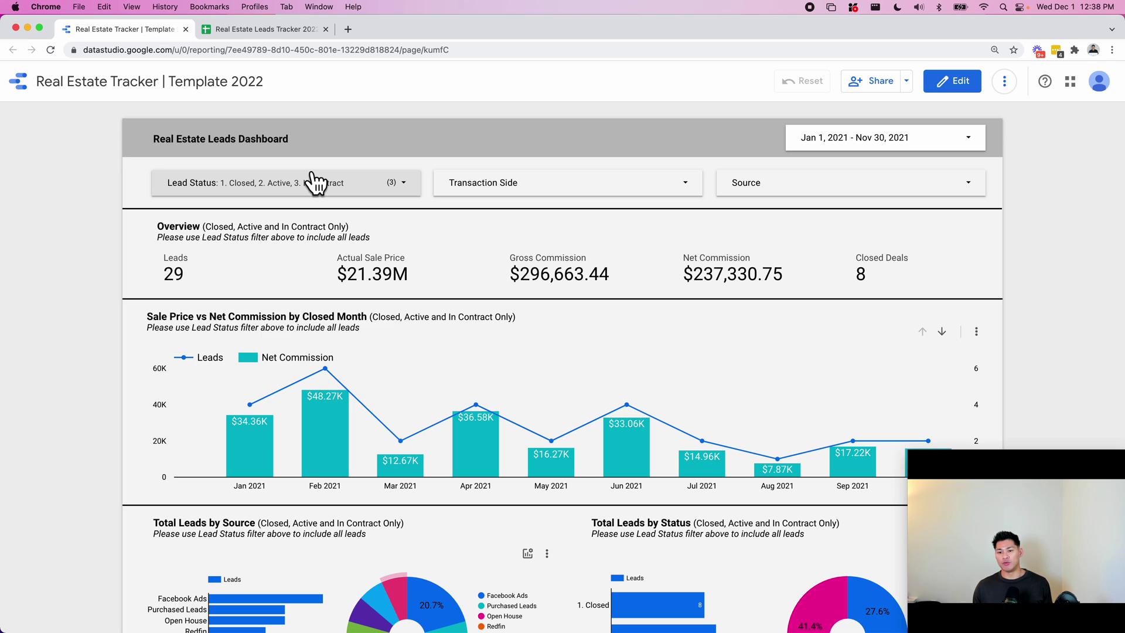
pyautogui.click(256, 31)
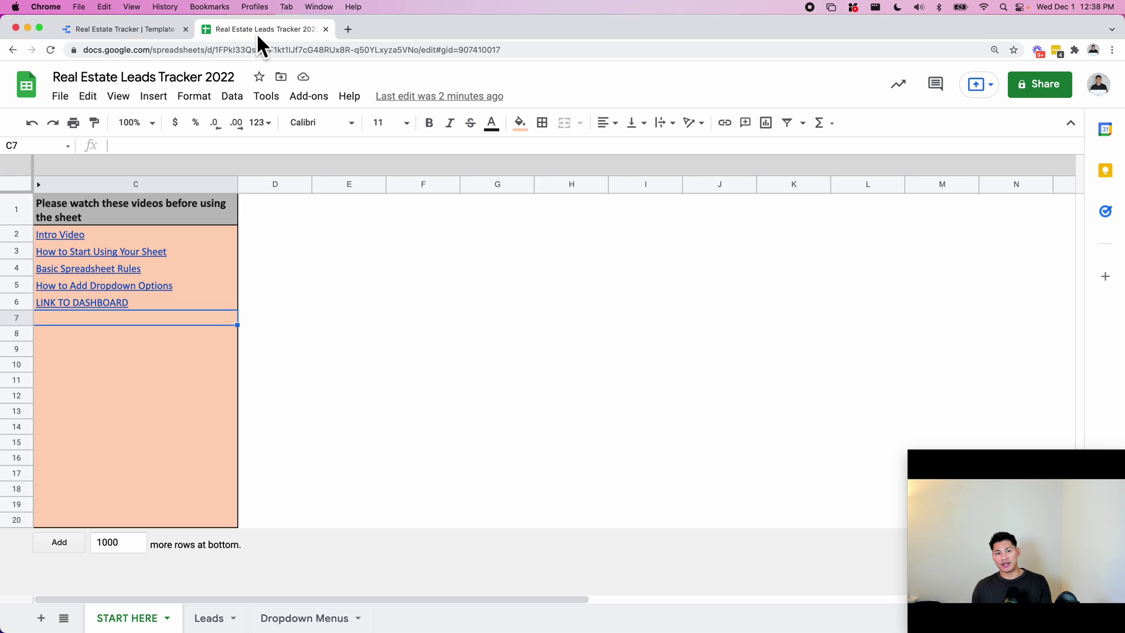
pyautogui.click(232, 618)
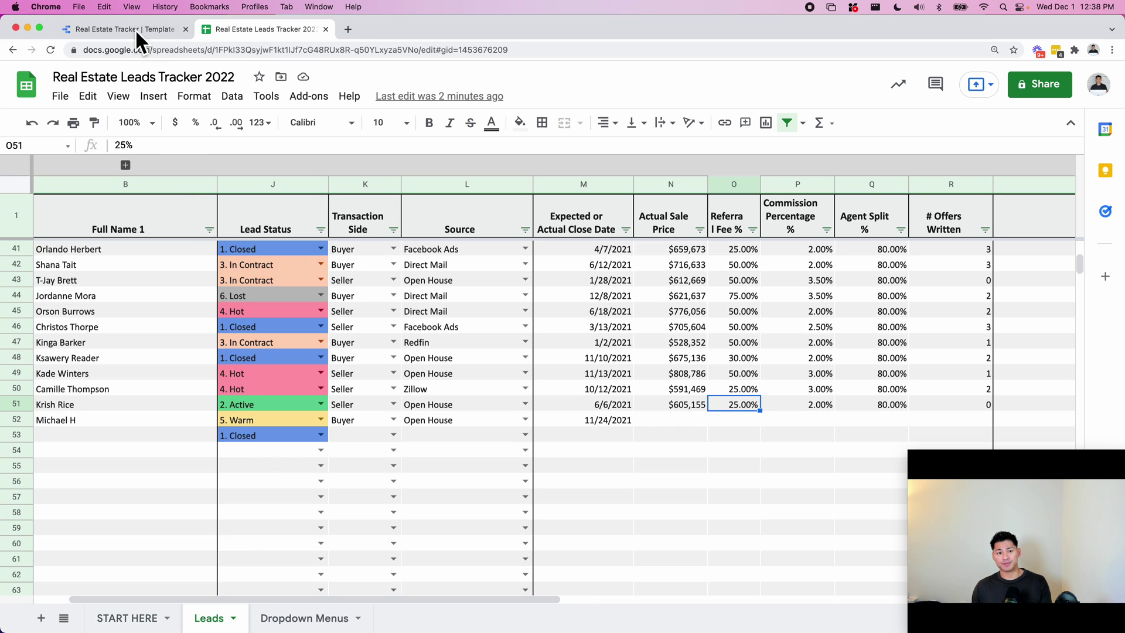
pyautogui.click(132, 30)
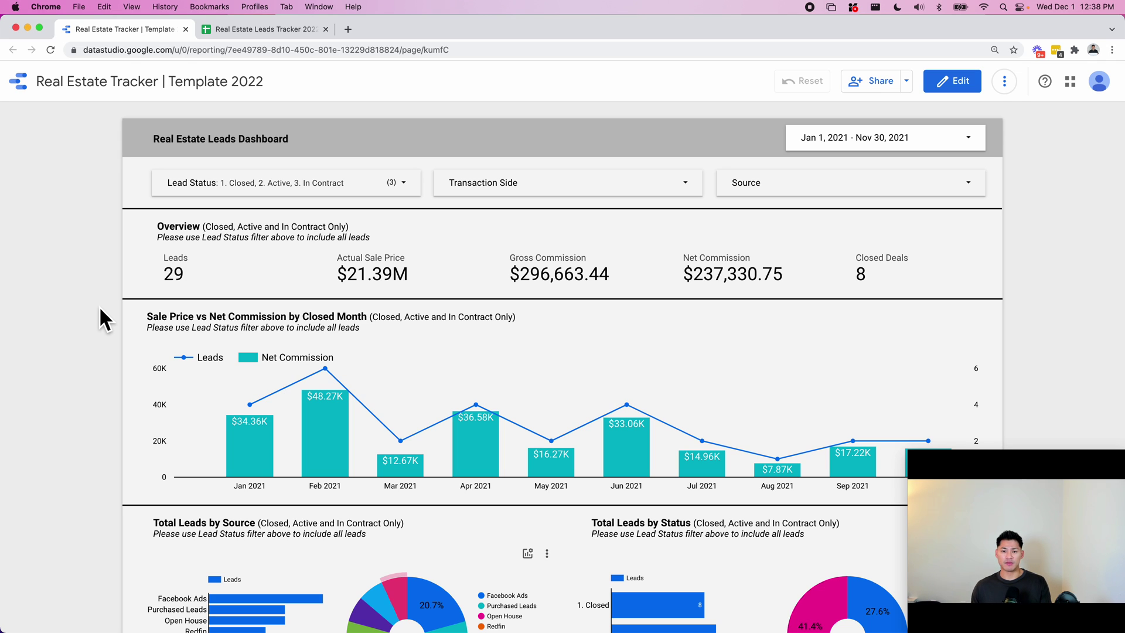
pyautogui.click(255, 29)
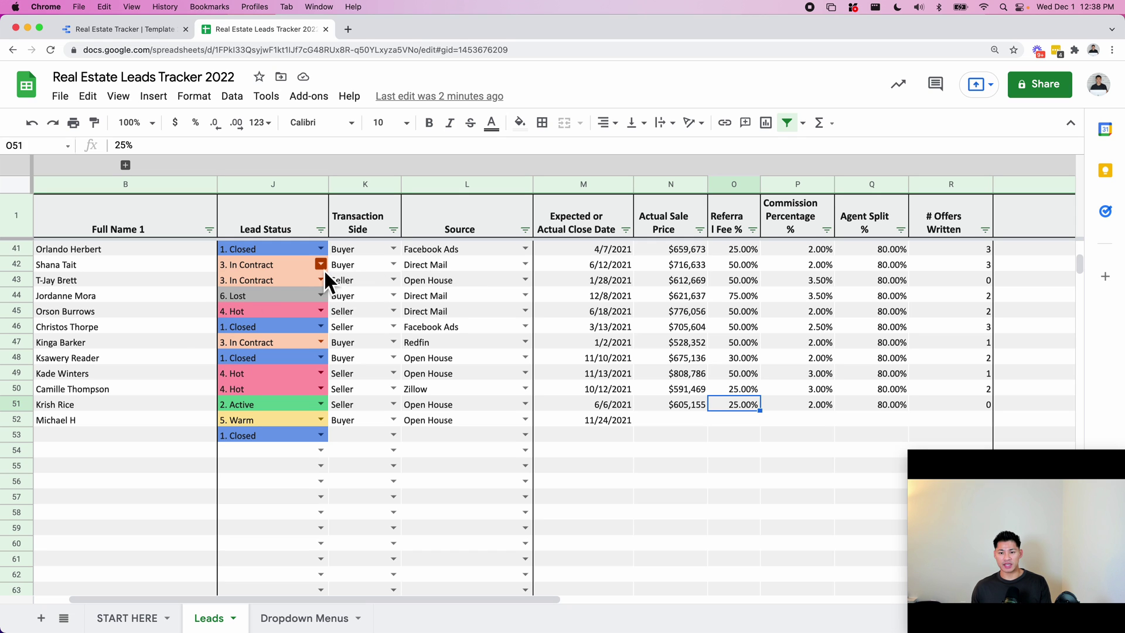
pyautogui.hscroll(5, 324, 269)
pyautogui.hscroll(-6, 329, 267)
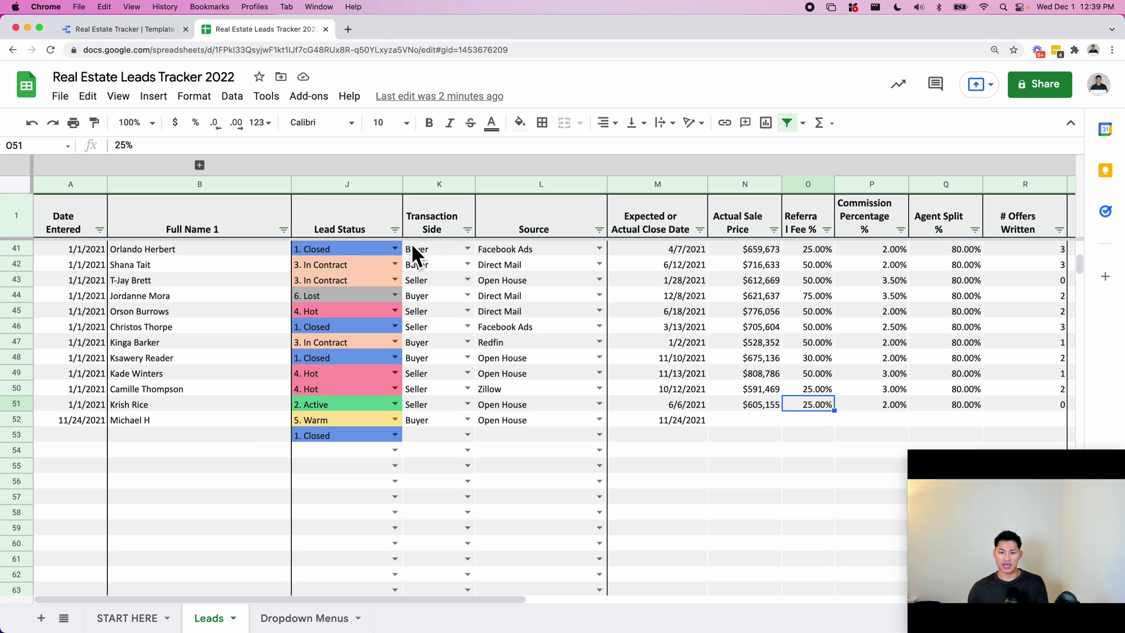
pyautogui.click(151, 34)
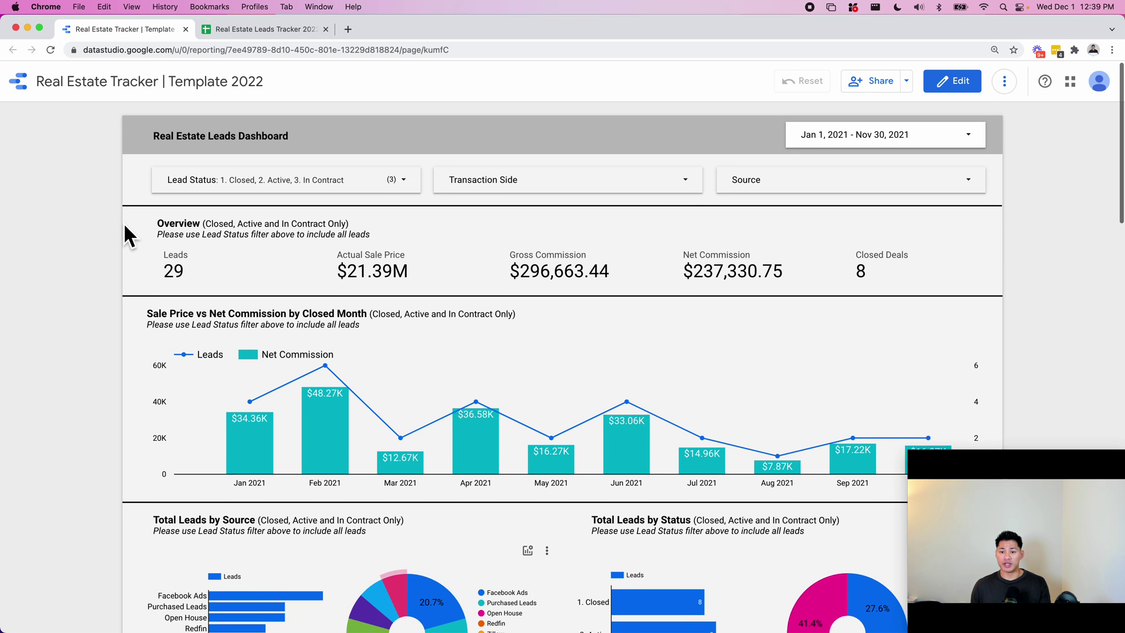